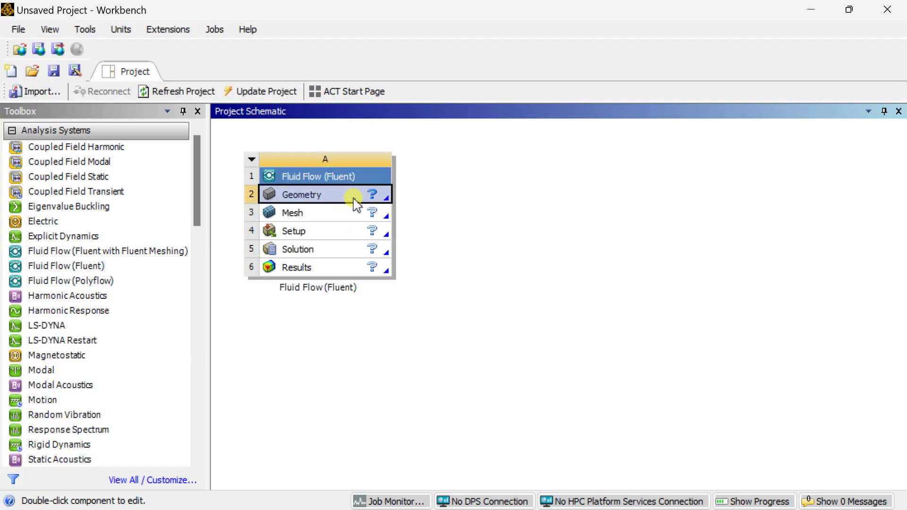
# - Set the analysis type of the Fluid Flow (Fluent) system's geometry to 2D in its properties
pyautogui.rightClick(355, 198)
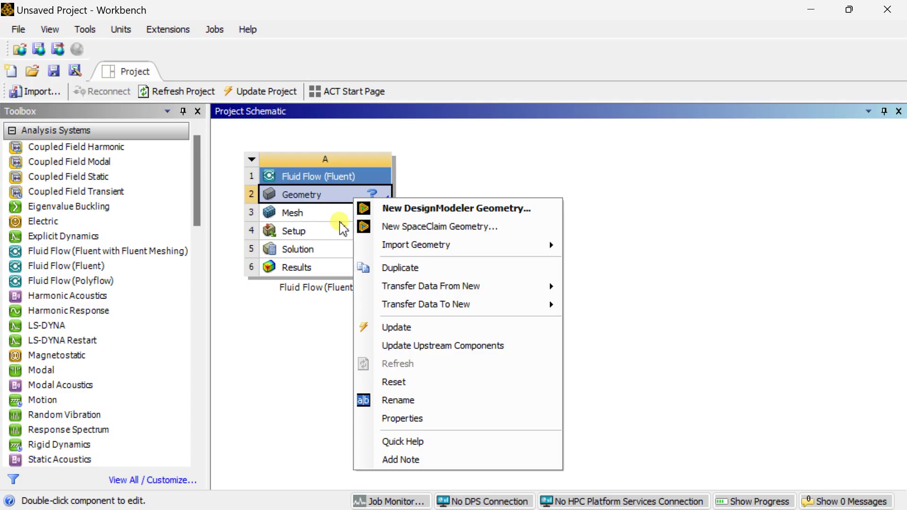
pyautogui.click(424, 419)
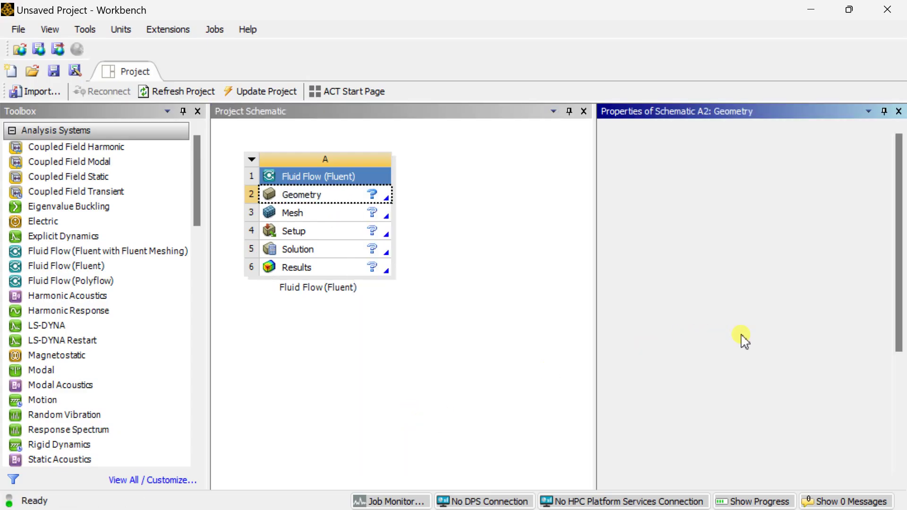
pyautogui.click(828, 358)
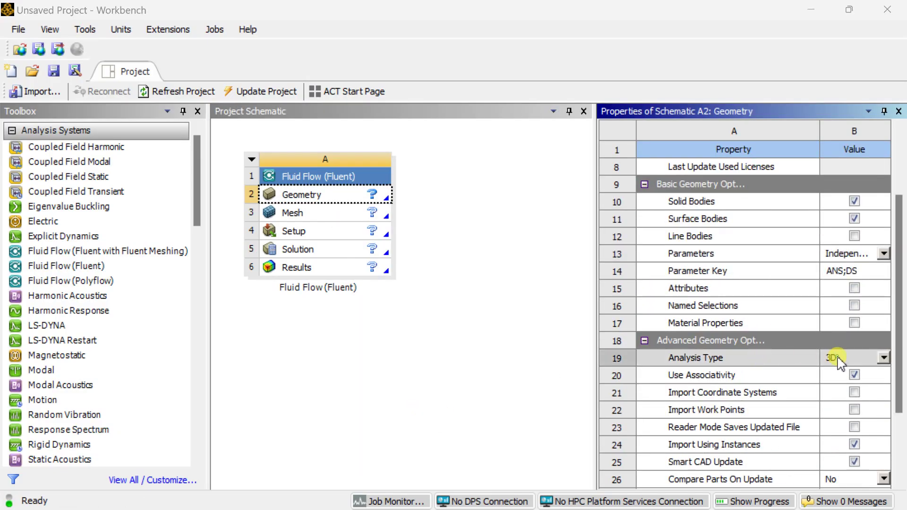
pyautogui.click(834, 357)
pyautogui.click(831, 383)
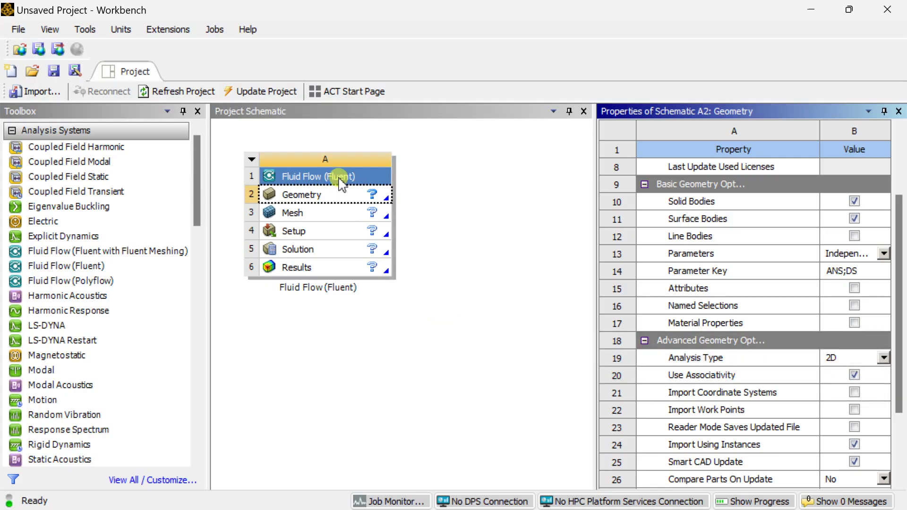
# - Create a new DesignModeler geometry for the Fluid Flow system and set its length unit to millimeter
pyautogui.click(336, 196)
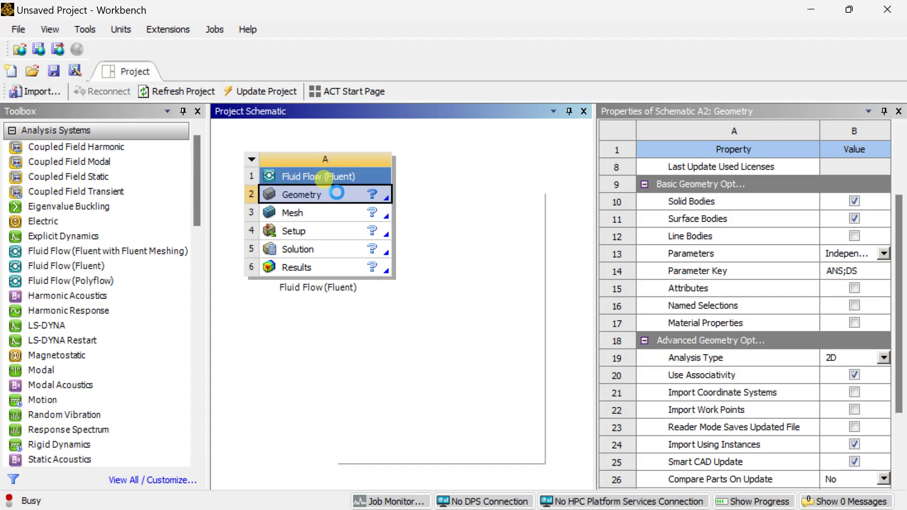
pyautogui.rightClick(337, 196)
pyautogui.click(441, 201)
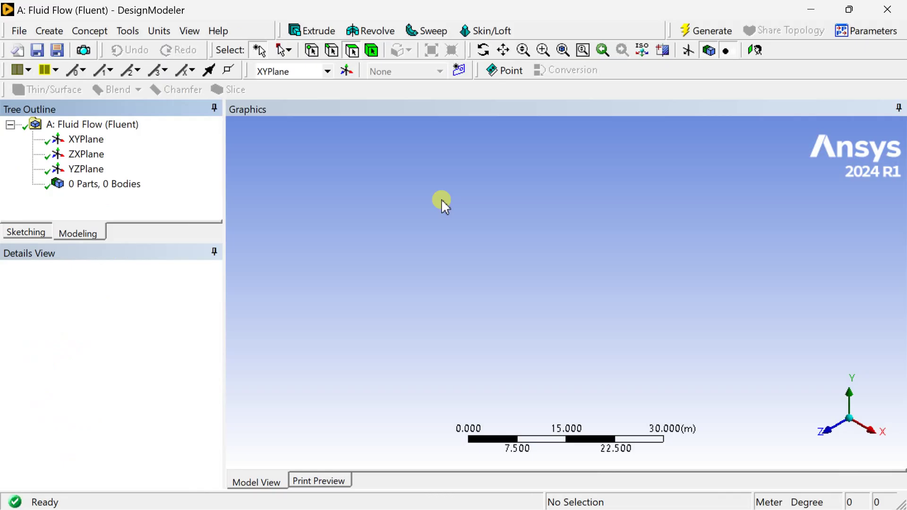
pyautogui.click(160, 31)
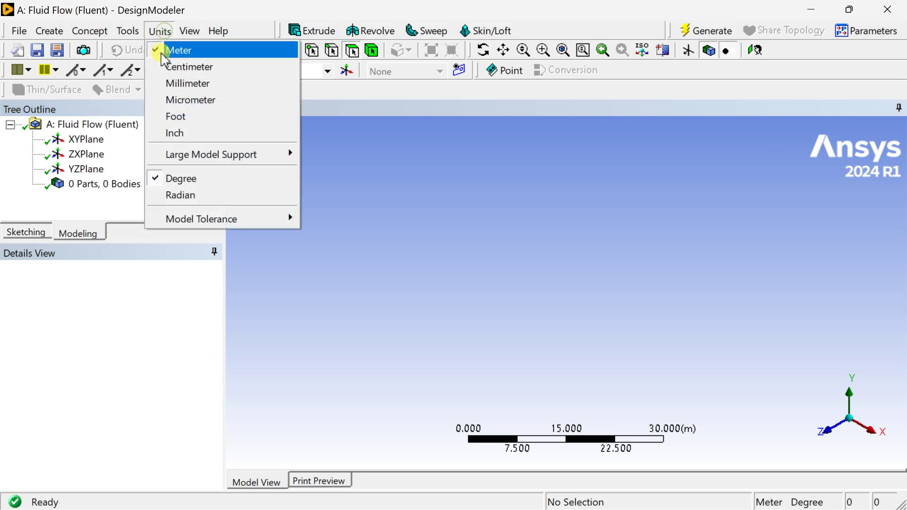
pyautogui.click(174, 84)
# - Sketch a rectangle about 65 by 17 mm on the XYPlane, viewed face-on, with its lower-left corner at the origin
pyautogui.click(89, 140)
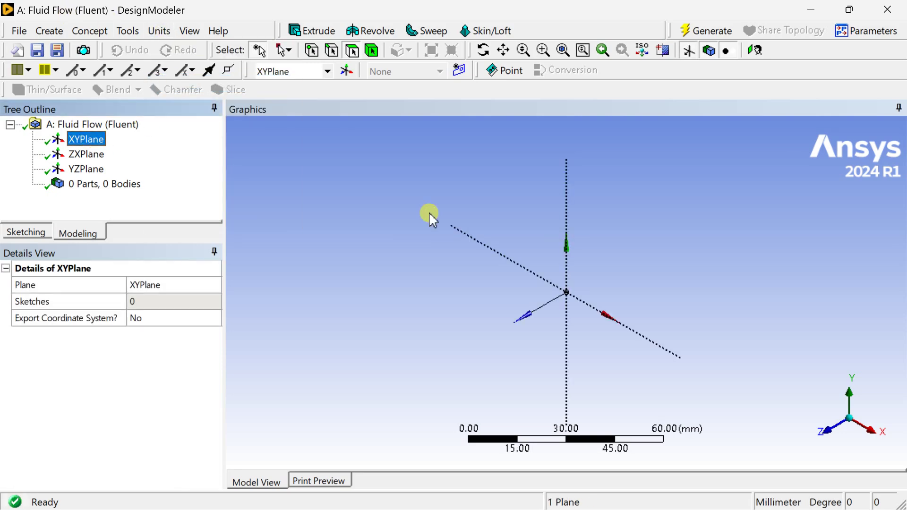
pyautogui.click(830, 432)
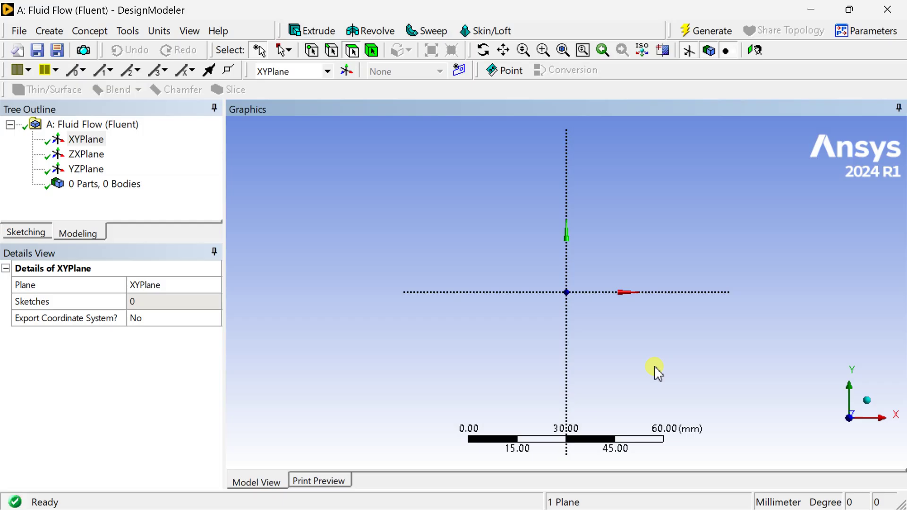
pyautogui.click(27, 233)
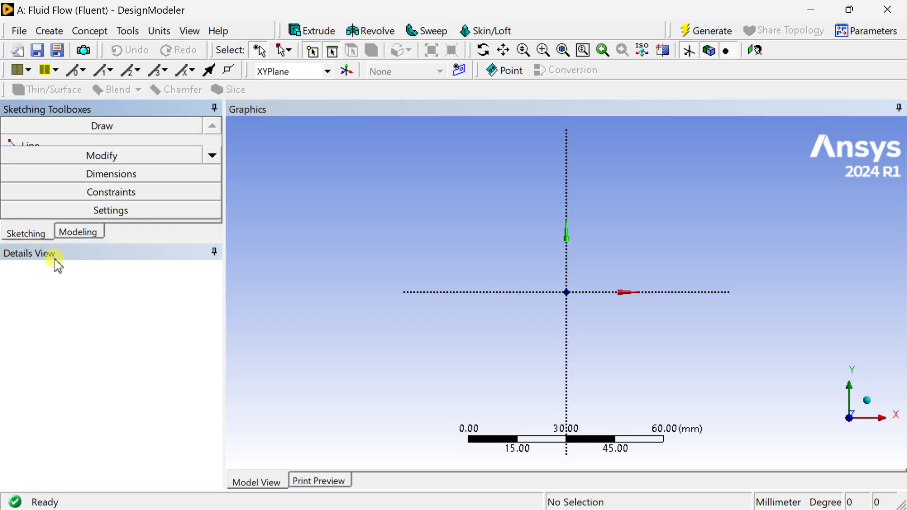
pyautogui.moveTo(131, 243); pyautogui.dragTo(124, 359)
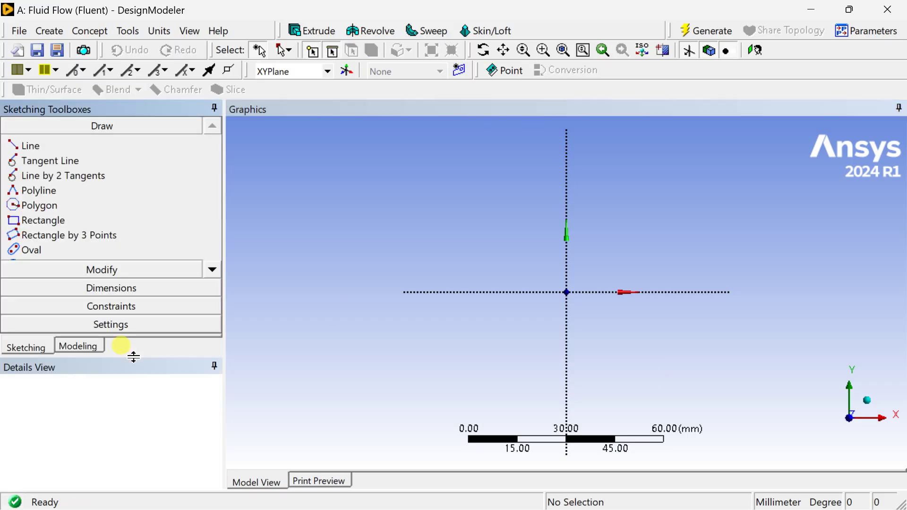
pyautogui.click(71, 222)
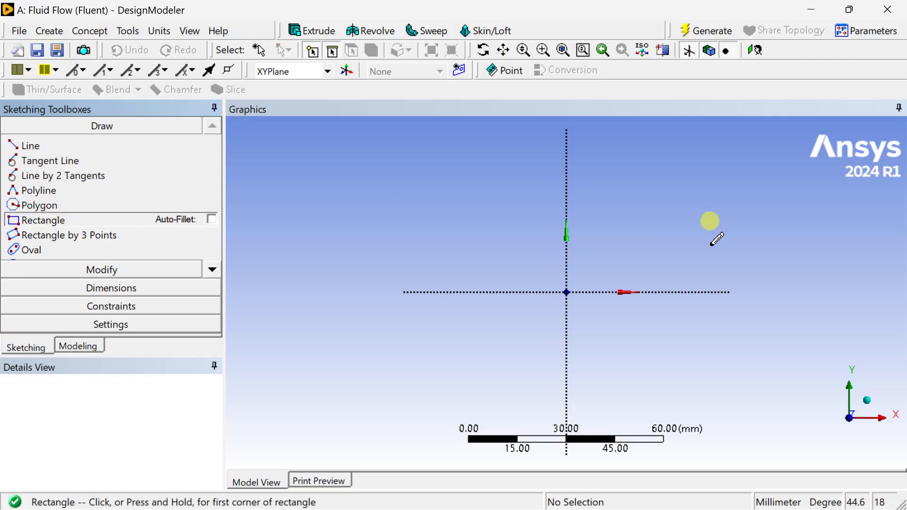
pyautogui.click(566, 292)
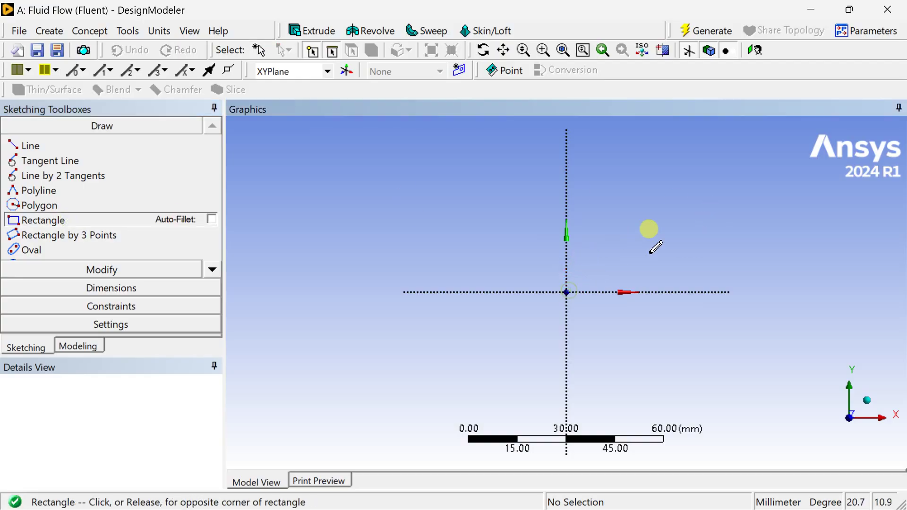
pyautogui.click(778, 235)
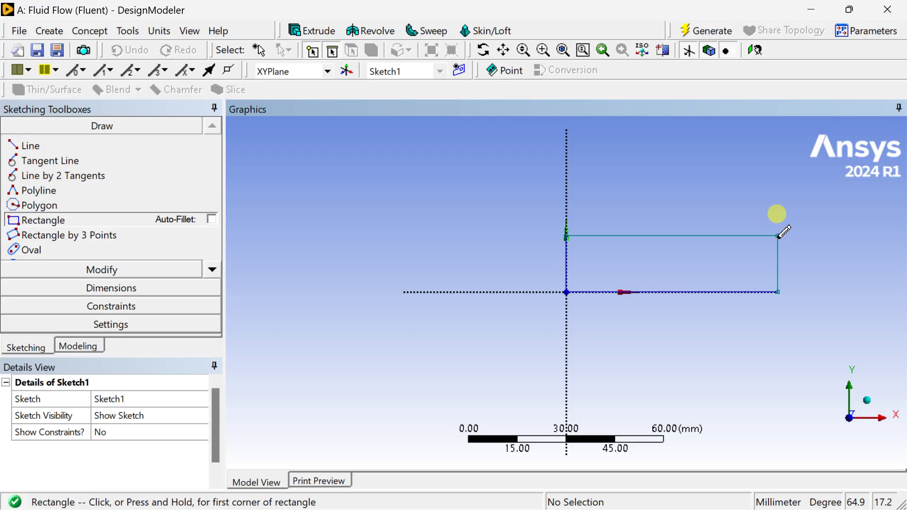
# - Dimension the rectangle's left edge vertically and its bottom edge horizontally with general dimensions
pyautogui.click(155, 289)
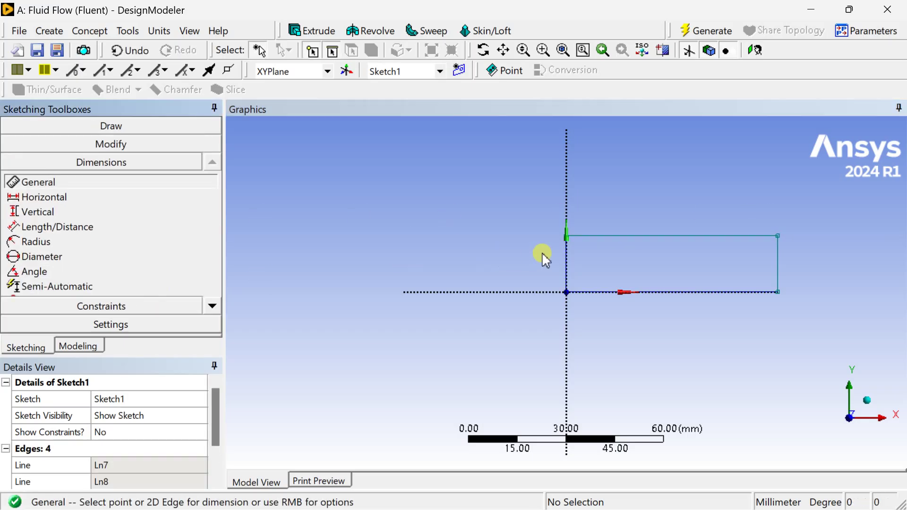
pyautogui.click(566, 257)
pyautogui.click(551, 243)
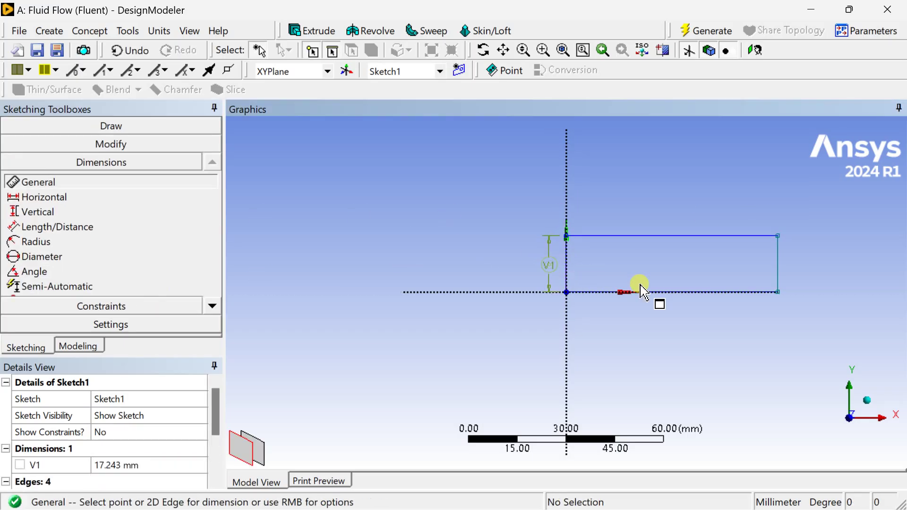
pyautogui.click(657, 292)
pyautogui.click(659, 316)
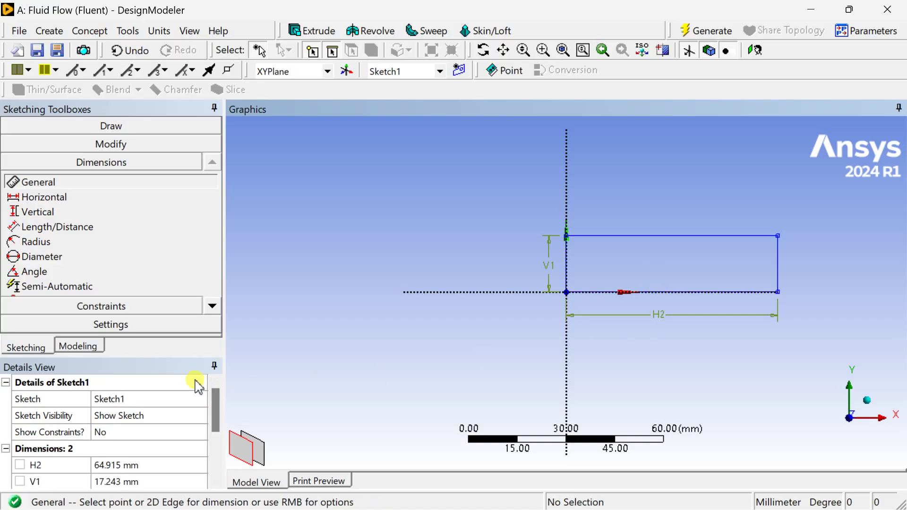
# - Set the rectangle's horizontal dimension to 200 mm and its vertical dimension to 25 mm, and generate the model
pyautogui.moveTo(175, 356); pyautogui.dragTo(183, 260)
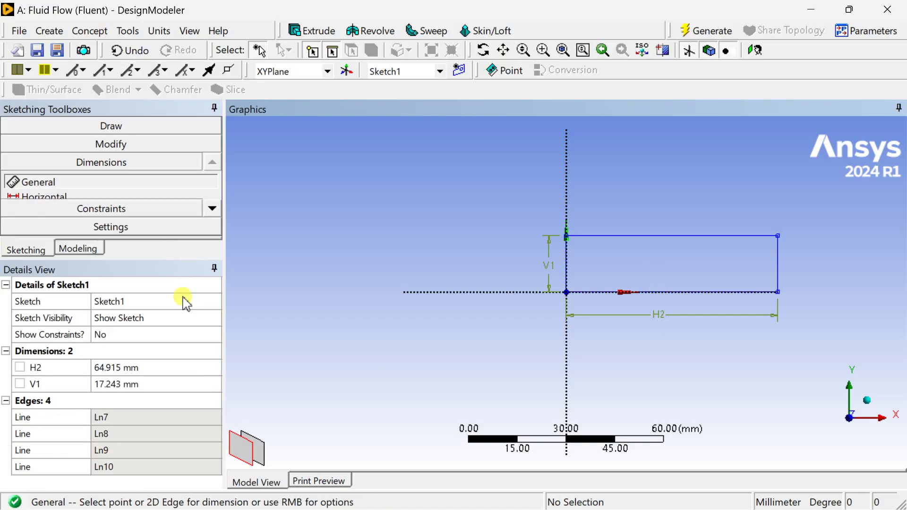
pyautogui.click(169, 367)
pyautogui.write('20')
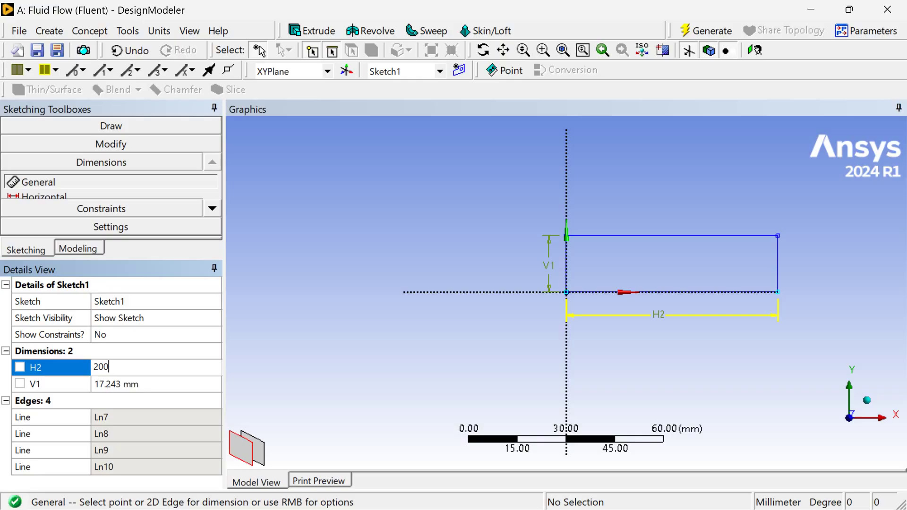
pyautogui.write('0')
pyautogui.press('Return')
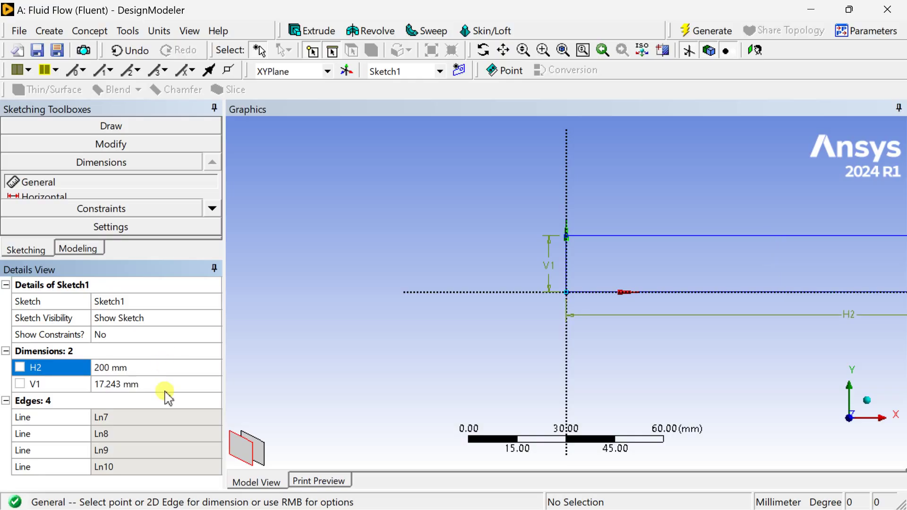
pyautogui.click(170, 385)
pyautogui.write('2')
pyautogui.press('Return')
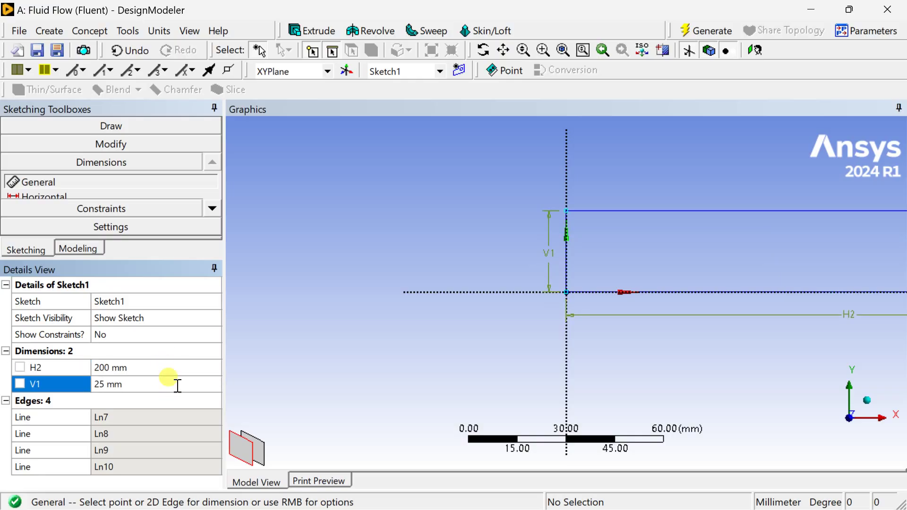
pyautogui.click(706, 30)
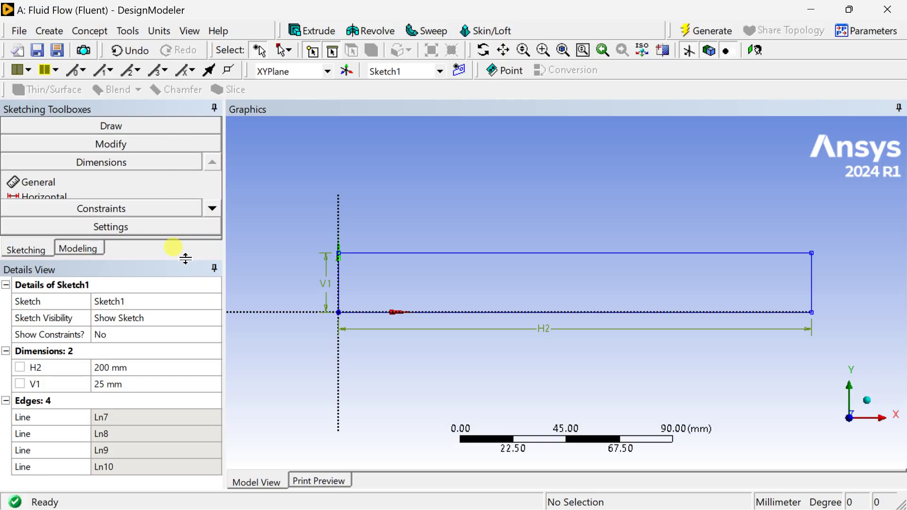
# - Split the rectangle's bottom edge at two points to make three segments, with the first split about 78 mm from the origin
pyautogui.moveTo(185, 258); pyautogui.dragTo(180, 347)
pyautogui.click(141, 125)
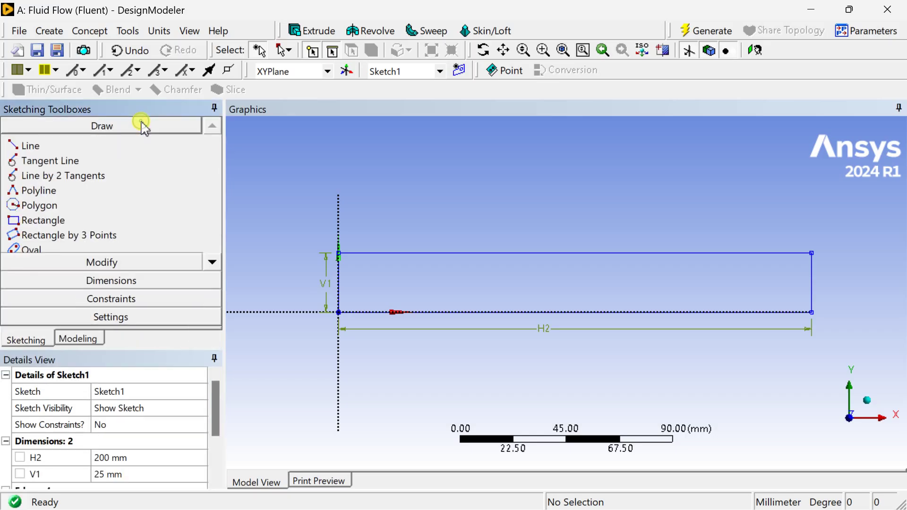
pyautogui.click(196, 263)
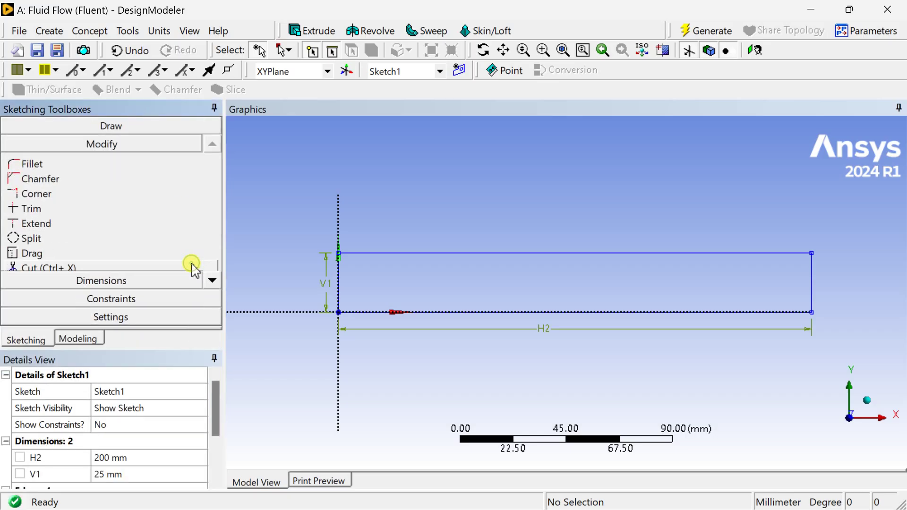
pyautogui.click(78, 240)
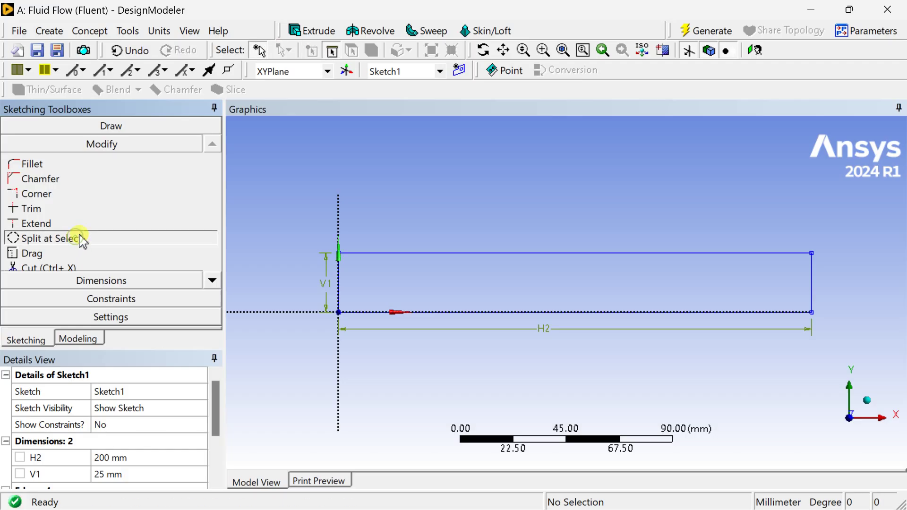
pyautogui.click(522, 312)
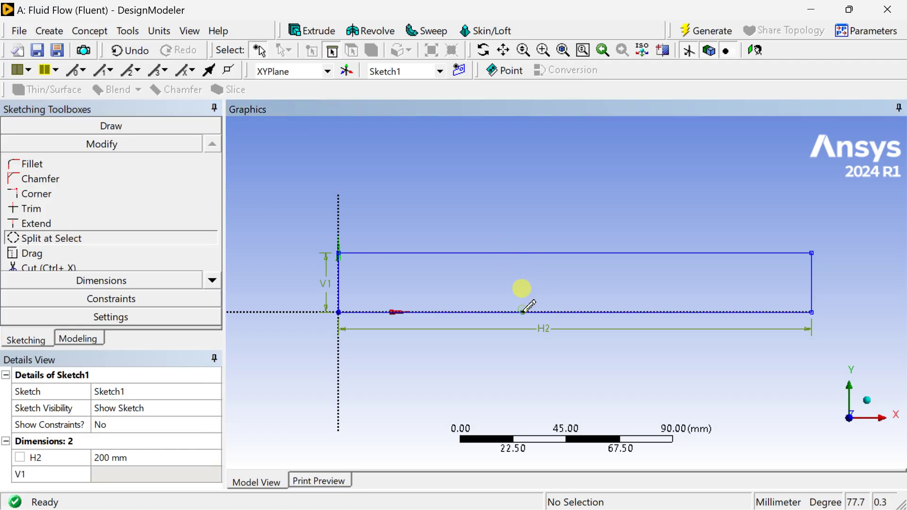
pyautogui.click(634, 313)
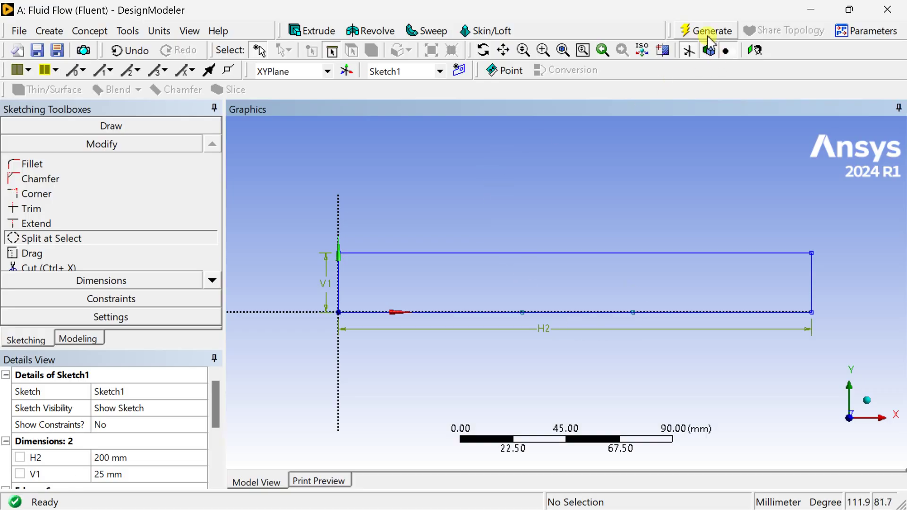
# - Dimension the length of the first bottom segment, which starts at the origin, placing the dimension below the overall length
pyautogui.click(71, 282)
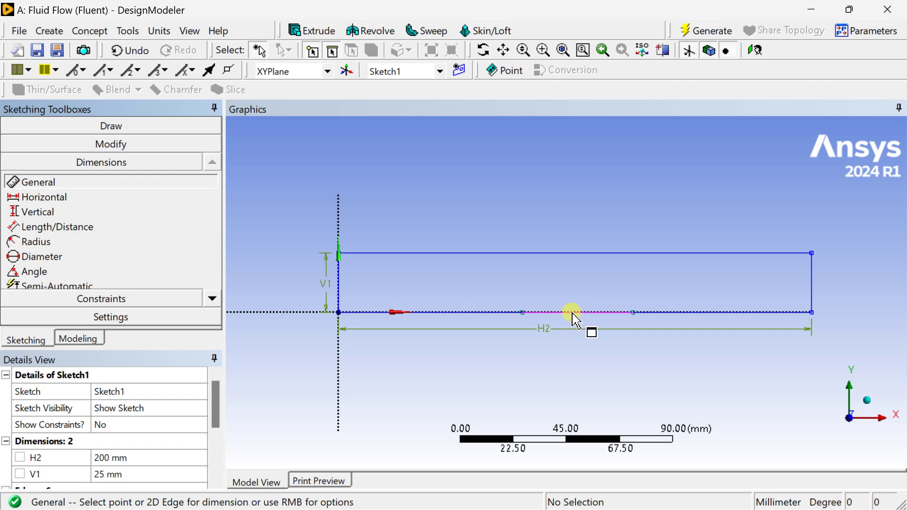
pyautogui.click(478, 315)
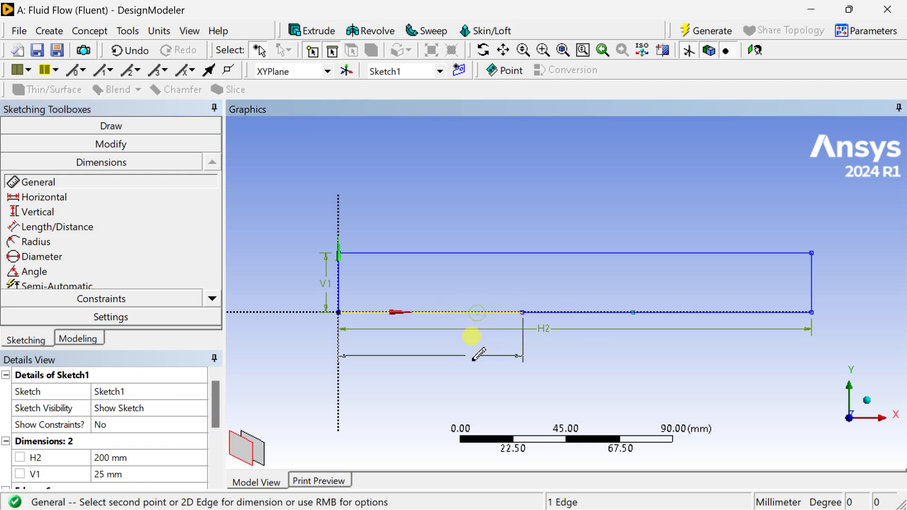
pyautogui.click(474, 363)
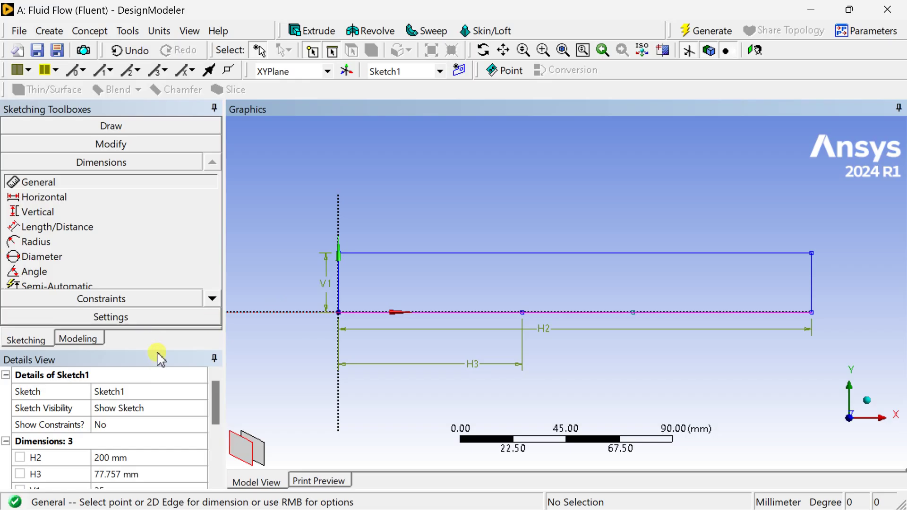
# - Apply an Equal Length constraint between the first and last segments of the rectangle's bottom edge
pyautogui.click(121, 299)
pyautogui.click(212, 316)
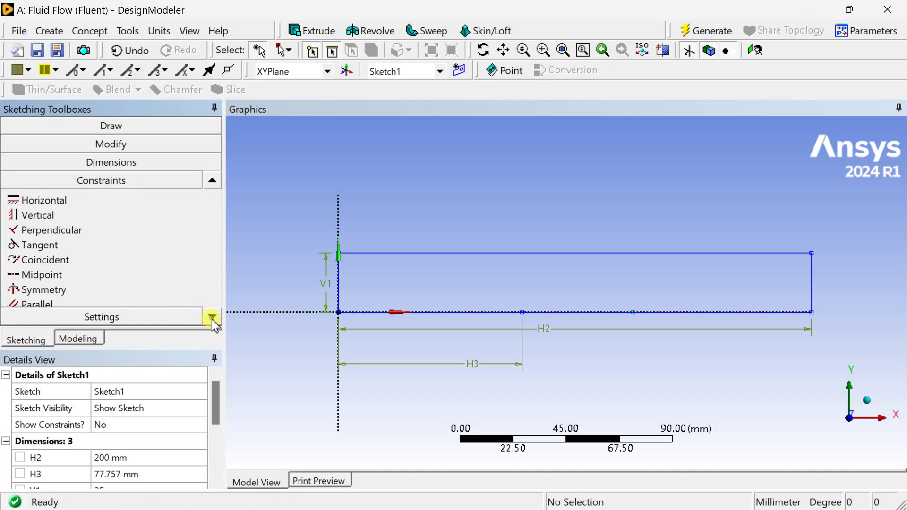
pyautogui.click(212, 317)
pyautogui.click(212, 317)
pyautogui.click(212, 317)
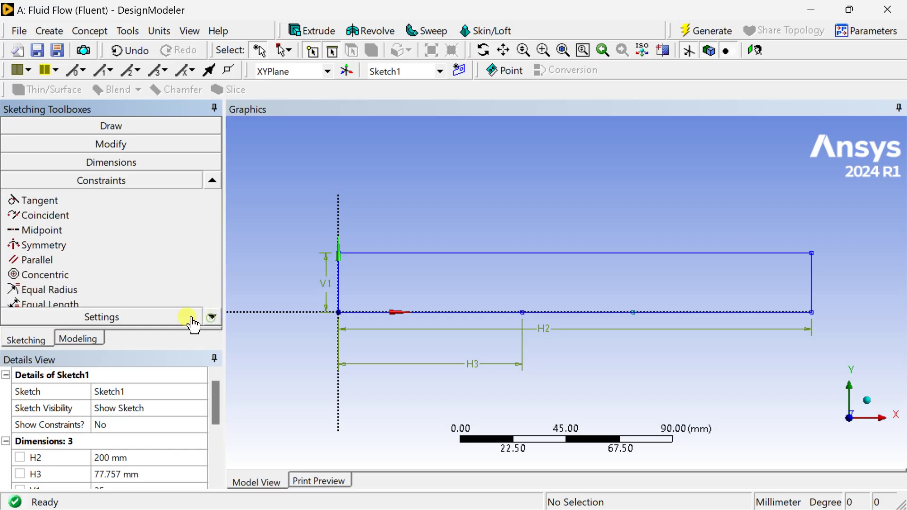
pyautogui.click(212, 317)
pyautogui.click(212, 317)
pyautogui.click(81, 275)
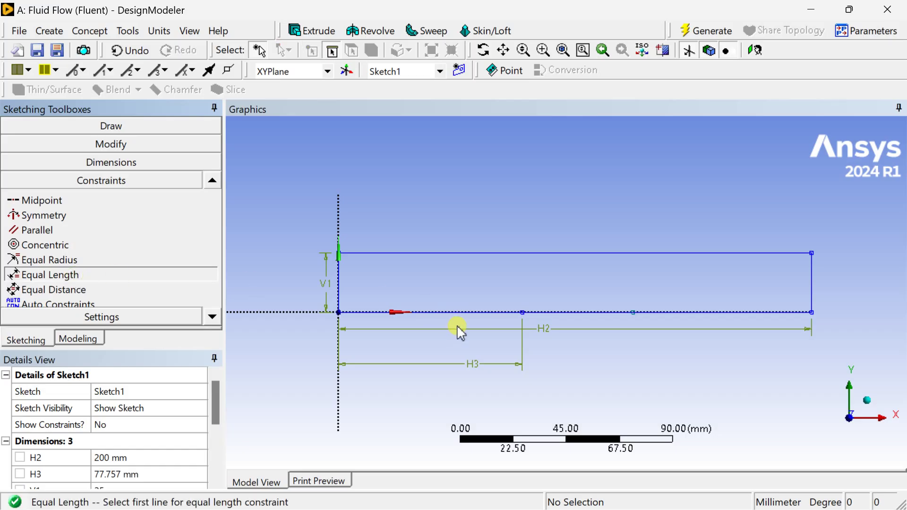
pyautogui.click(452, 313)
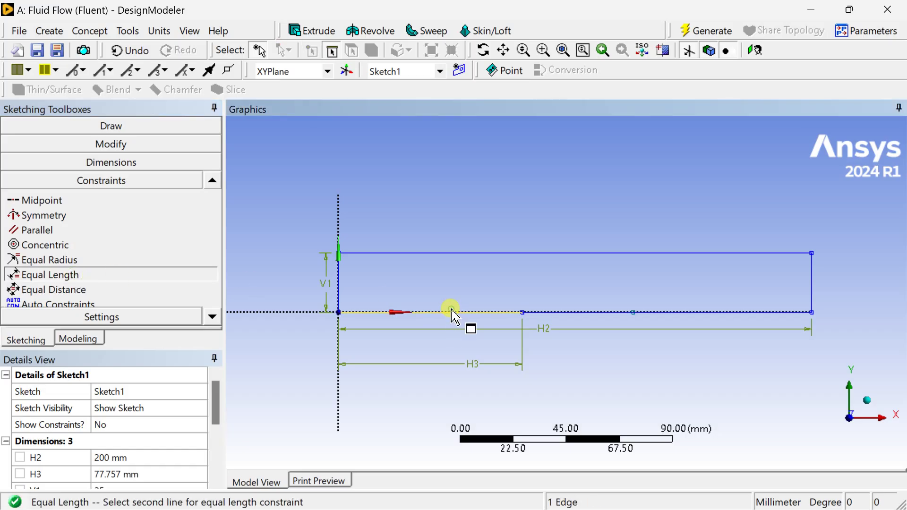
pyautogui.click(695, 312)
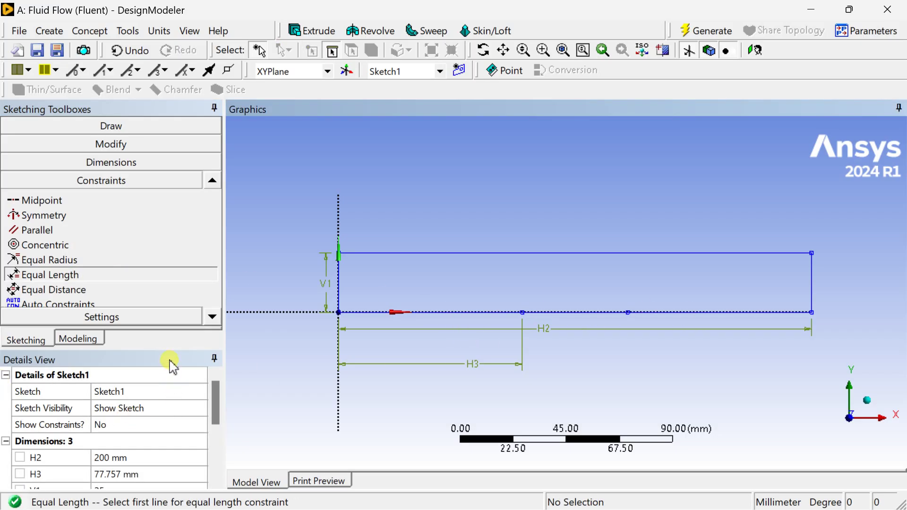
# - Set the length of the first bottom segment to 50 mm and generate the model
pyautogui.moveTo(165, 349); pyautogui.dragTo(175, 266)
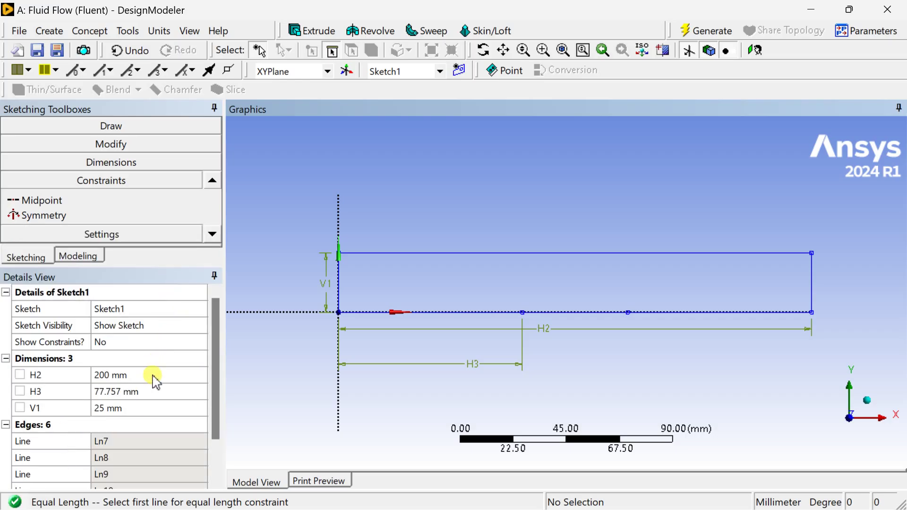
pyautogui.click(137, 391)
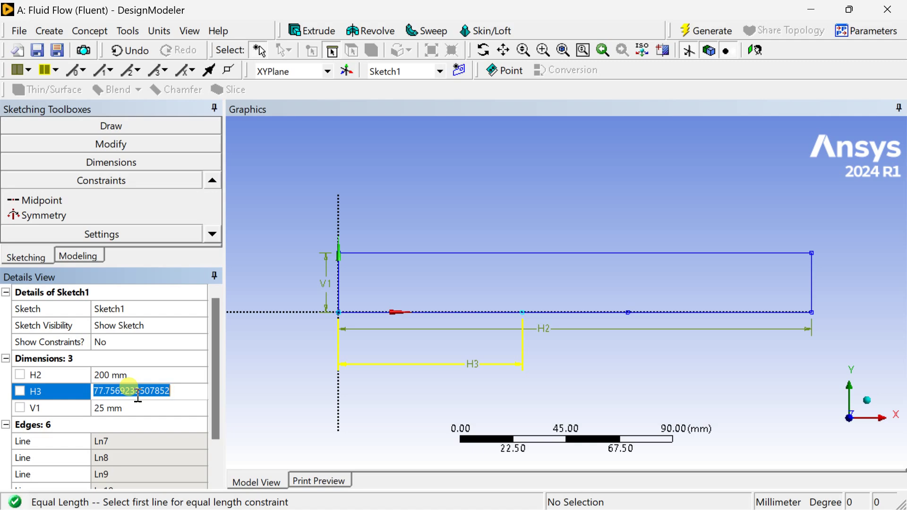
pyautogui.write('50')
pyautogui.press('Return')
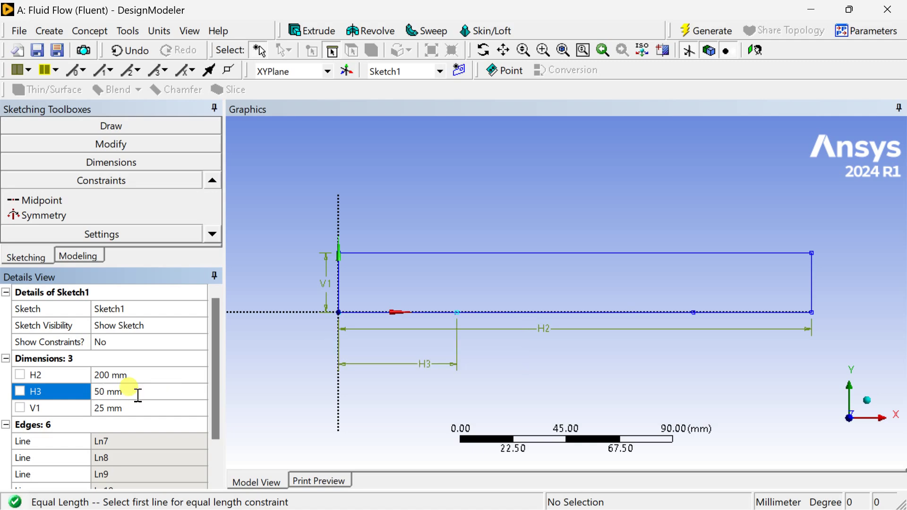
pyautogui.click(721, 34)
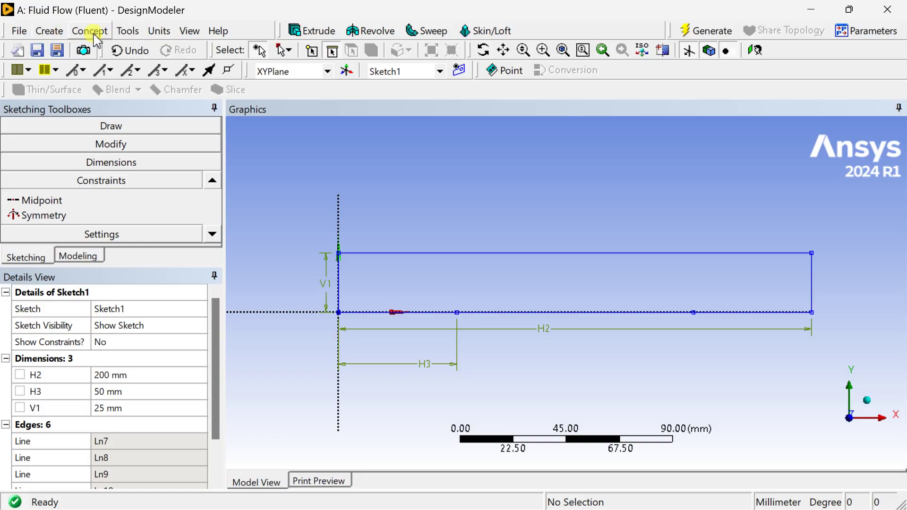
# - Create a surface from the rectangle sketch with the Surfaces From Sketches feature and generate it
pyautogui.click(78, 32)
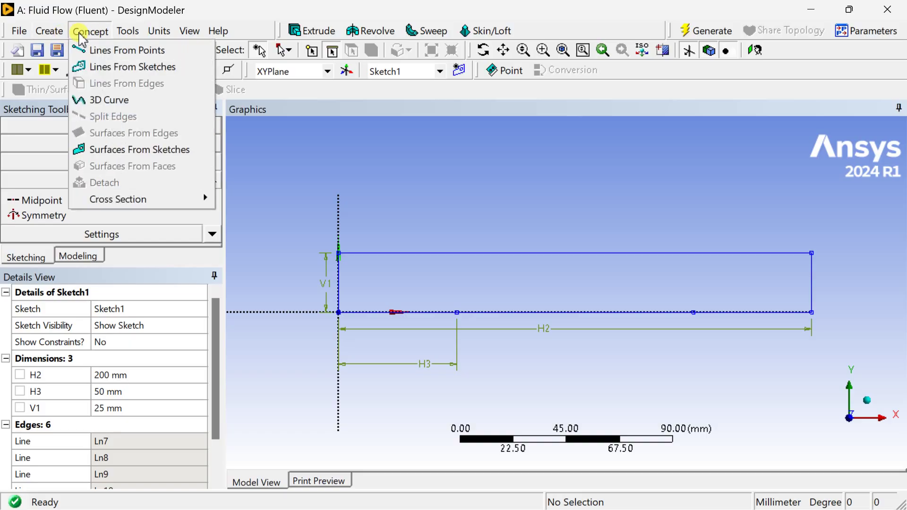
pyautogui.click(103, 158)
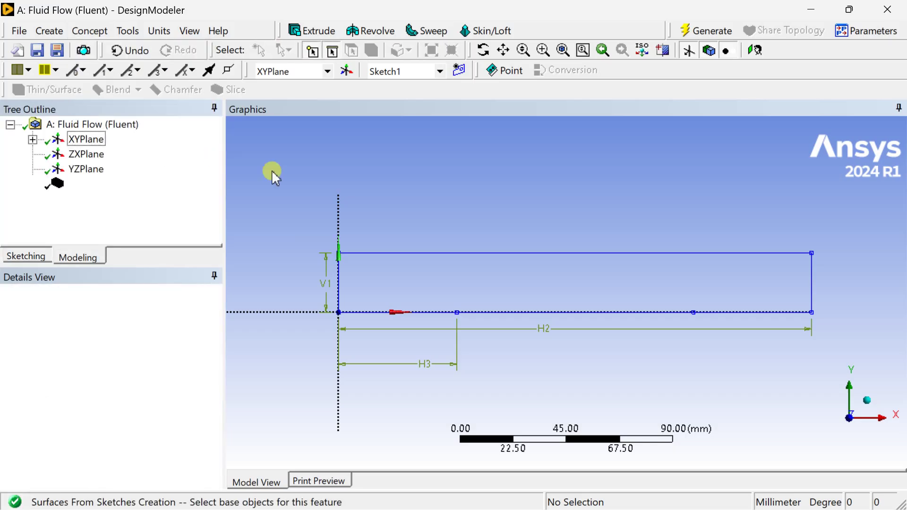
pyautogui.click(373, 259)
pyautogui.click(150, 325)
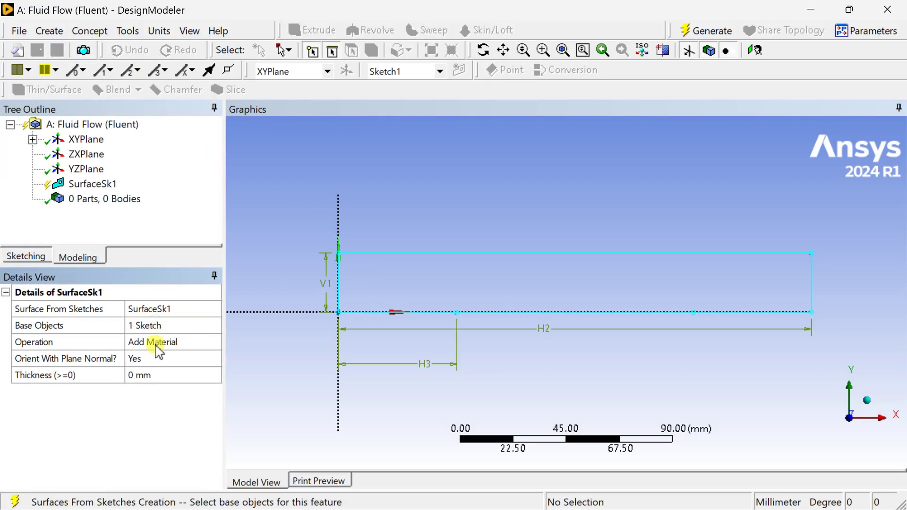
pyautogui.click(686, 30)
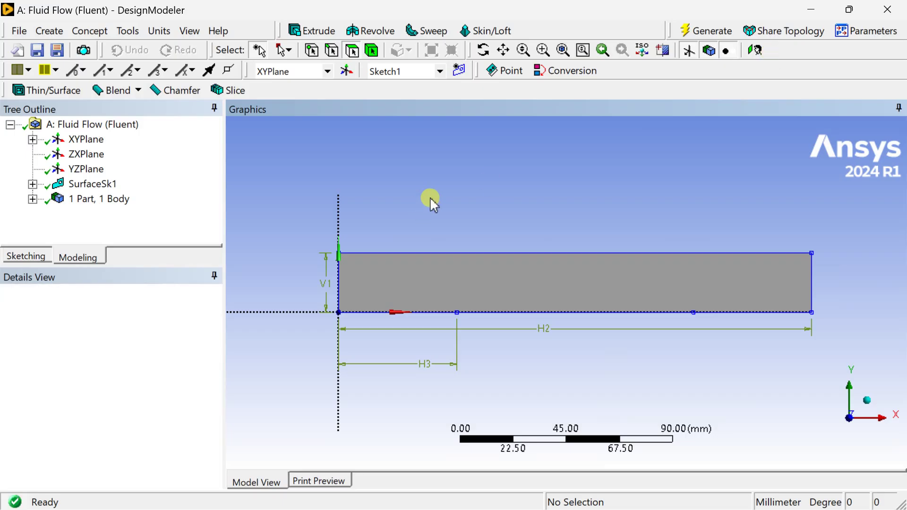
# - Switch to Workbench and open the Mesh cell of the Fluid Flow (Fluent) system for editing in Meshing
pyautogui.hotkey('alt', 'Tab')
pyautogui.click(346, 214)
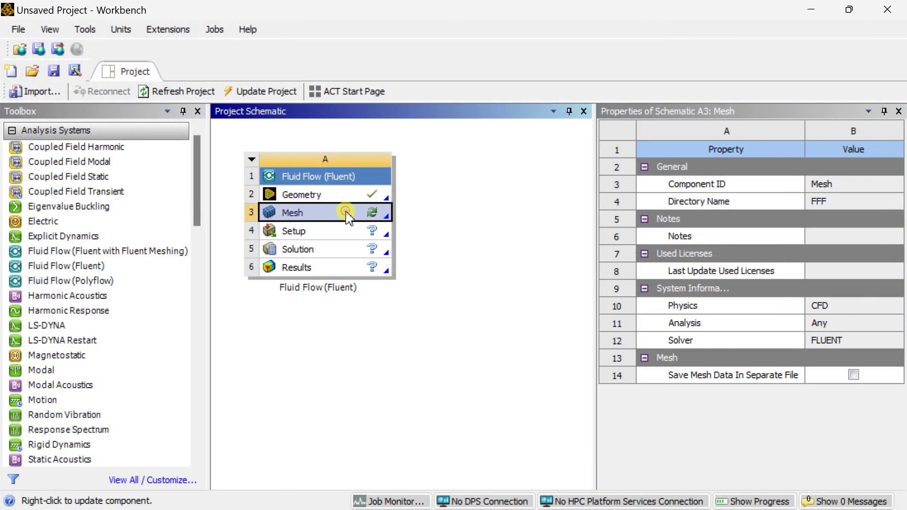
pyautogui.rightClick(347, 214)
pyautogui.click(399, 223)
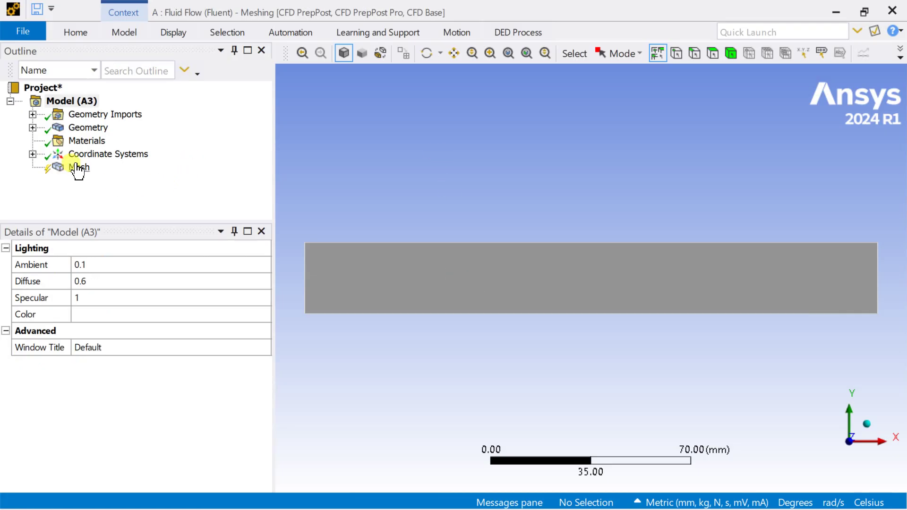
# - Insert a mesh sizing control and scope it to the rectangle's 200 mm upper edge
pyautogui.click(77, 168)
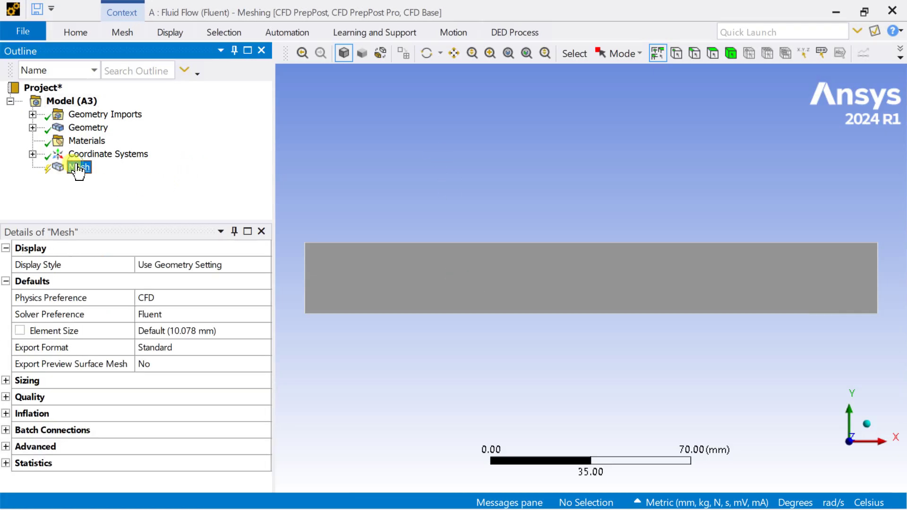
pyautogui.rightClick(77, 168)
pyautogui.moveTo(113, 172)
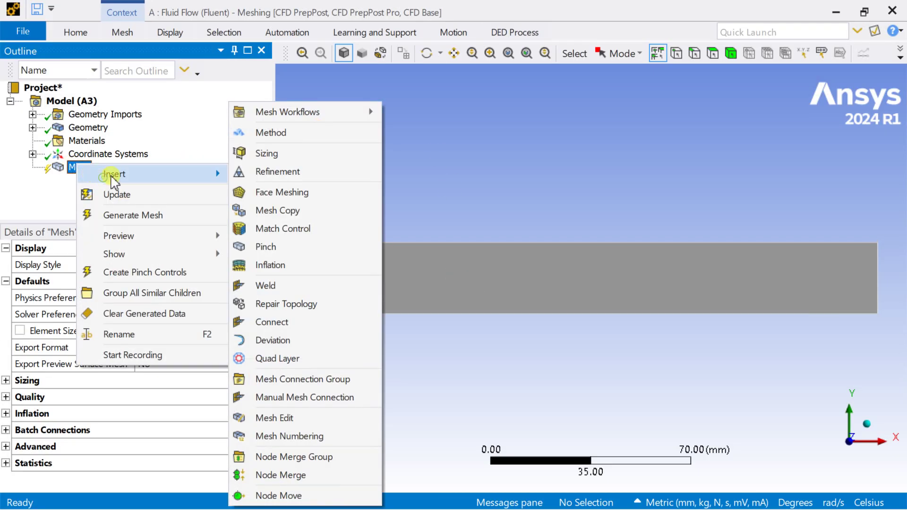
pyautogui.click(290, 154)
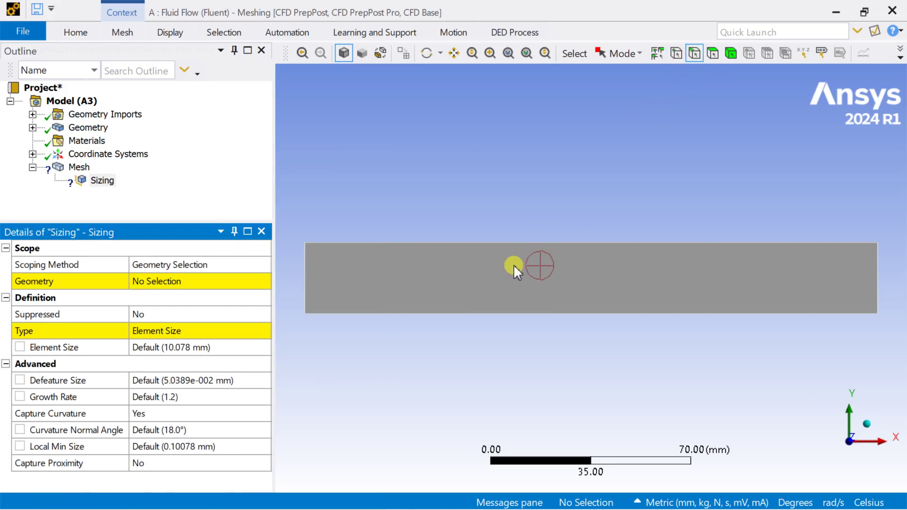
pyautogui.click(513, 242)
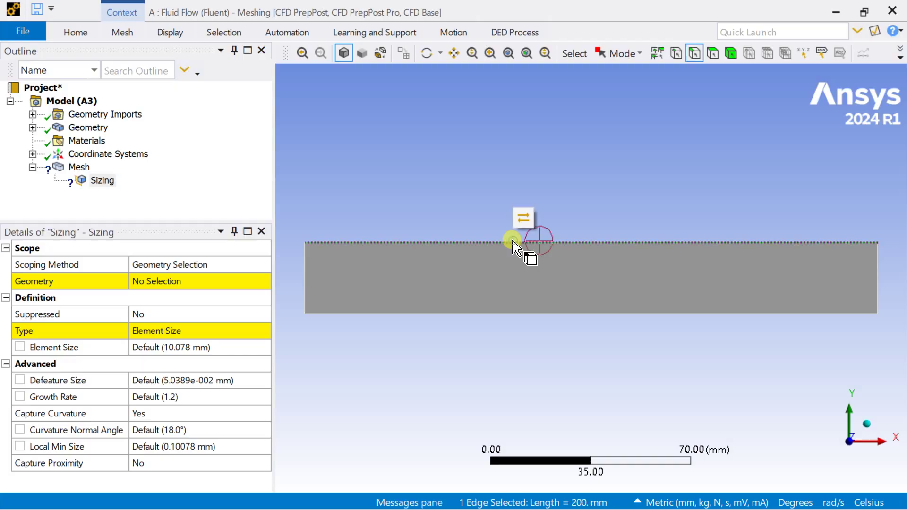
pyautogui.click(161, 282)
pyautogui.click(159, 284)
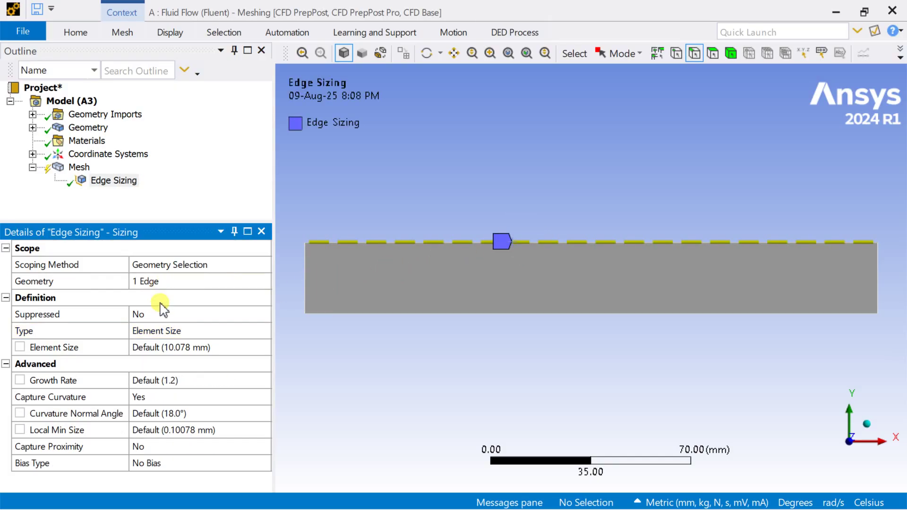
# - Define the upper edge sizing by Number of Divisions with 200 divisions
pyautogui.click(172, 329)
pyautogui.click(263, 330)
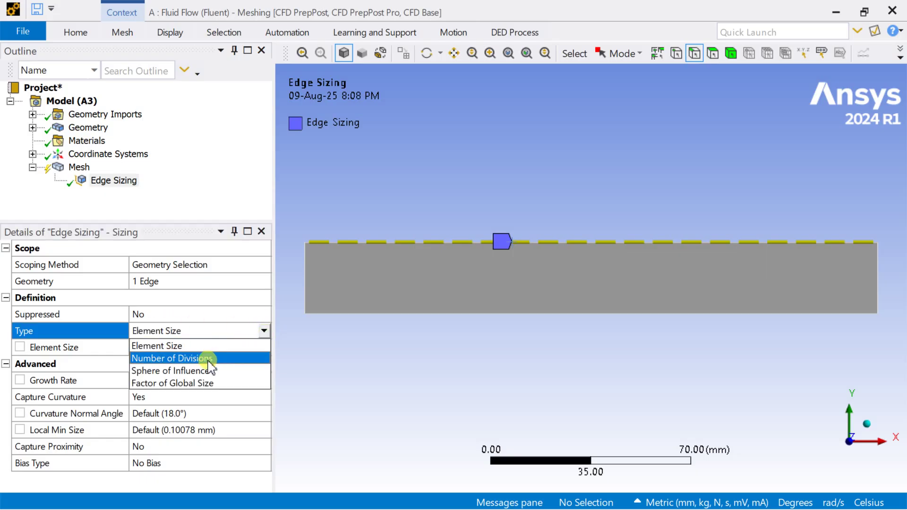
pyautogui.click(226, 356)
pyautogui.click(193, 347)
pyautogui.write('100')
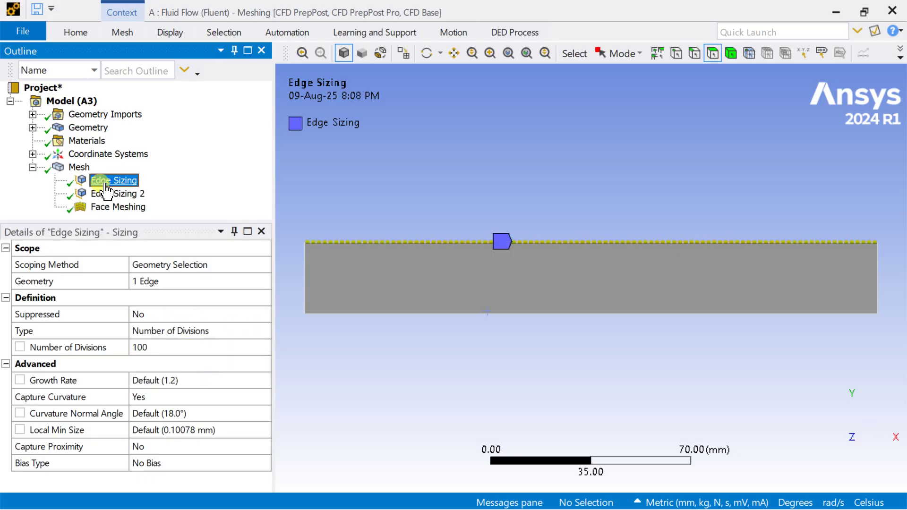
pyautogui.click(170, 347)
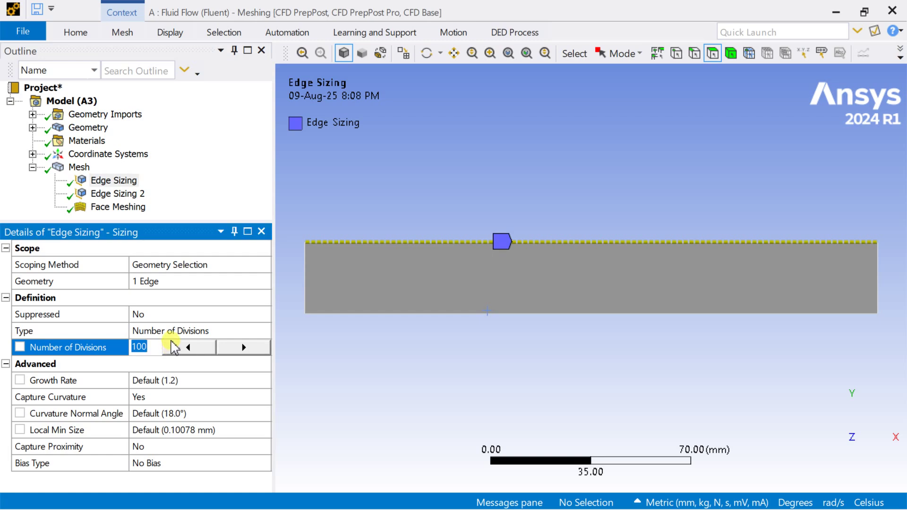
pyautogui.write('200')
pyautogui.press('Return')
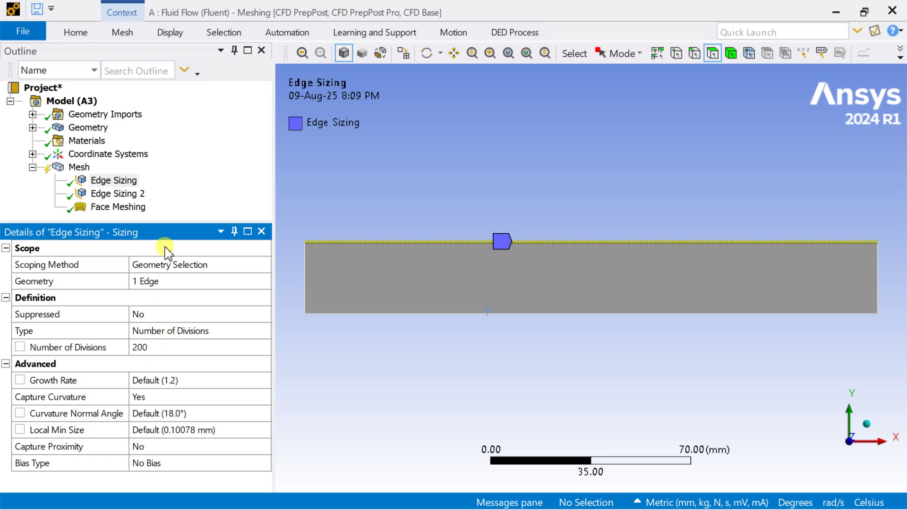
# - Insert a second mesh sizing control and scope it to the rectangle's two vertical edges
pyautogui.rightClick(79, 166)
pyautogui.moveTo(123, 179)
pyautogui.click(294, 153)
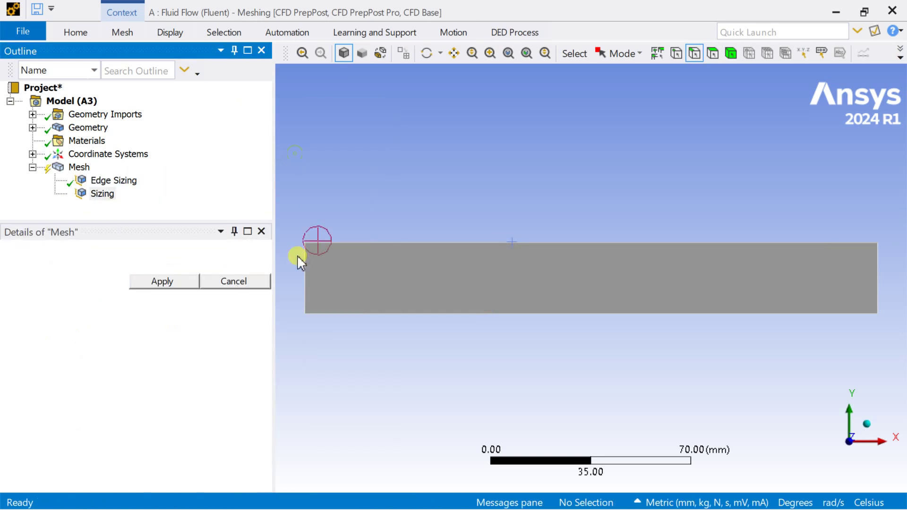
pyautogui.click(305, 268)
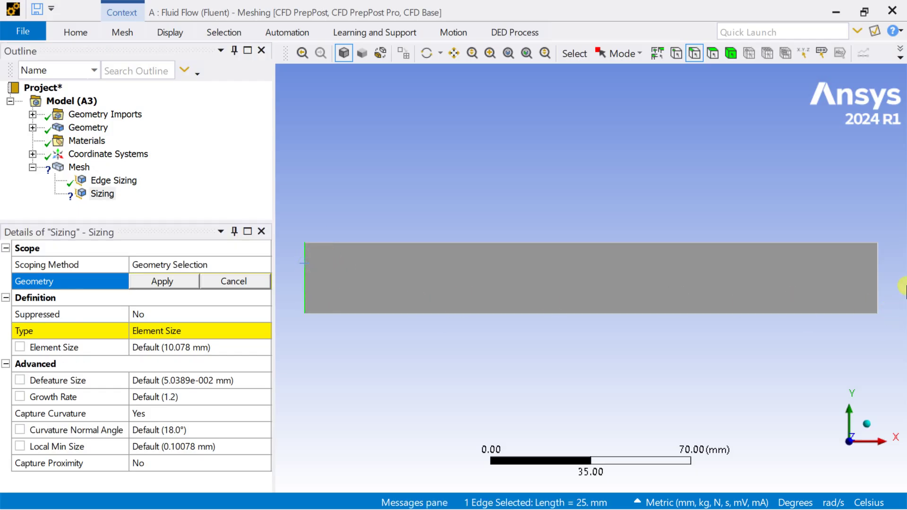
pyautogui.keyDown('ctrl'); pyautogui.click(877, 271); pyautogui.keyUp('ctrl')
pyautogui.click(162, 282)
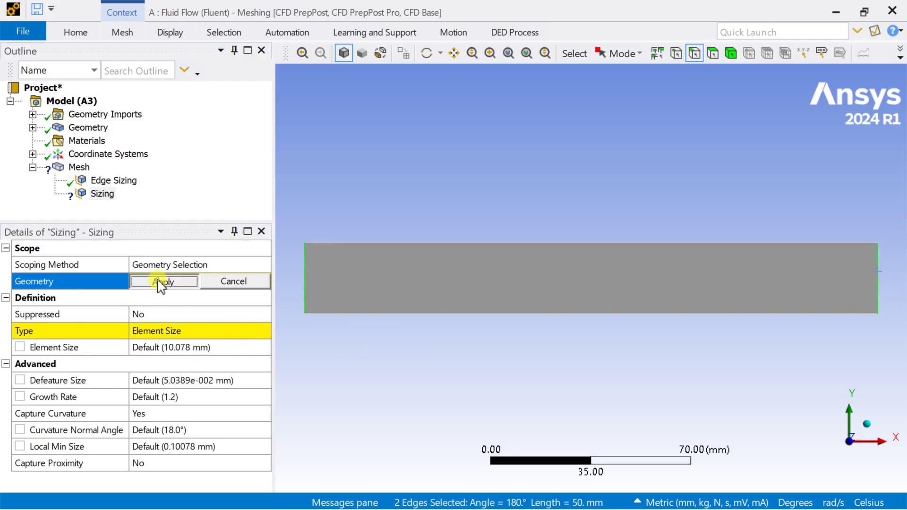
# - Define the sizing of the two vertical edges by Number of Divisions with 25 divisions
pyautogui.click(244, 330)
pyautogui.click(264, 331)
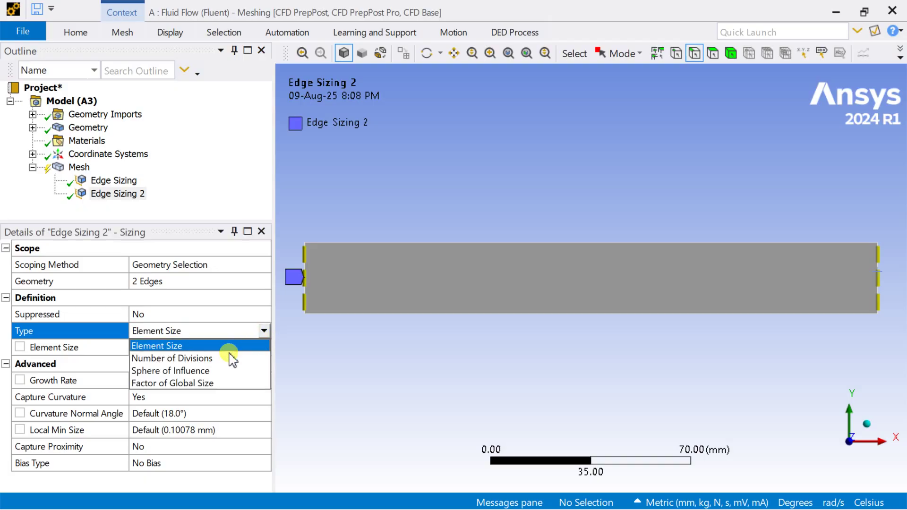
pyautogui.click(230, 358)
pyautogui.click(203, 344)
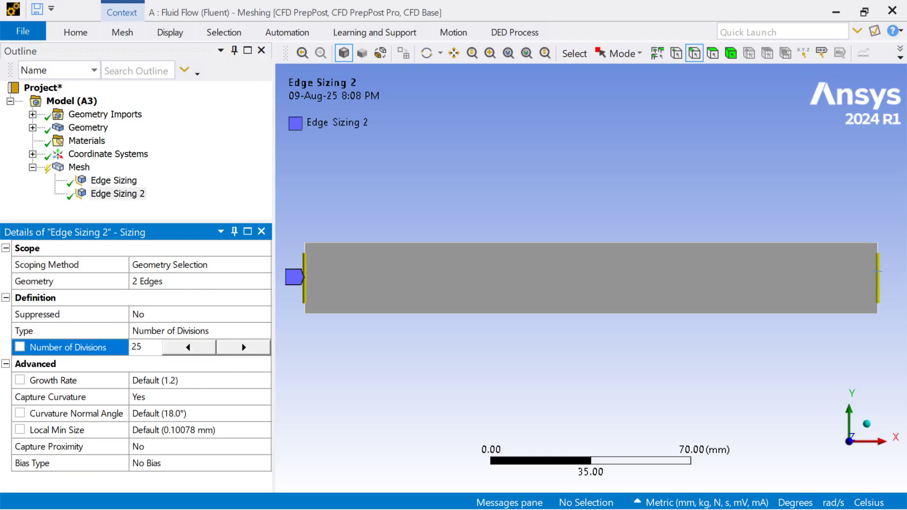
pyautogui.write('25')
pyautogui.press('Return')
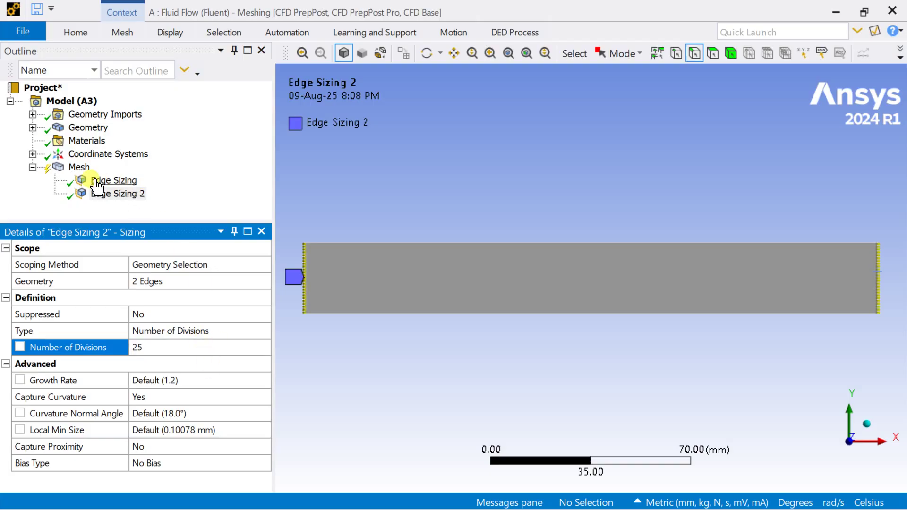
# - Insert a Face Meshing control on the mesh and scope it to the rectangular face
pyautogui.click(80, 170)
pyautogui.rightClick(81, 173)
pyautogui.moveTo(114, 179)
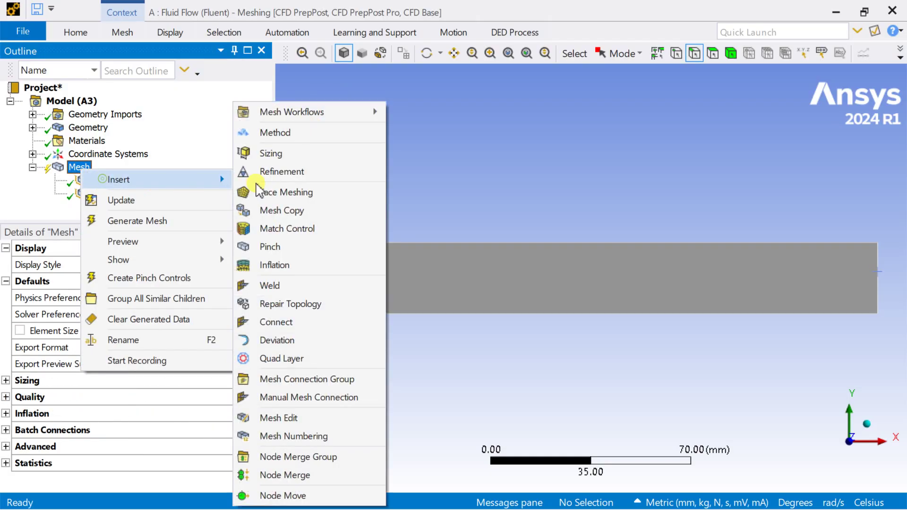
pyautogui.click(373, 192)
pyautogui.click(394, 275)
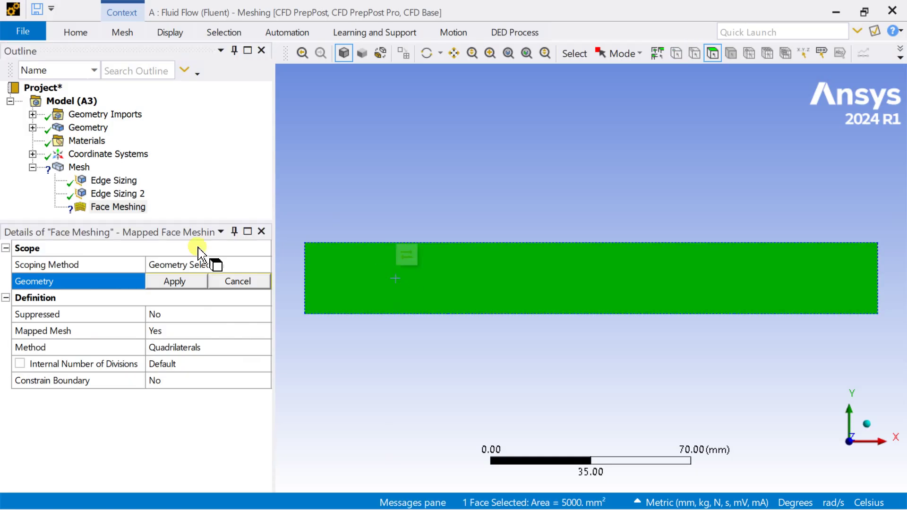
pyautogui.click(161, 281)
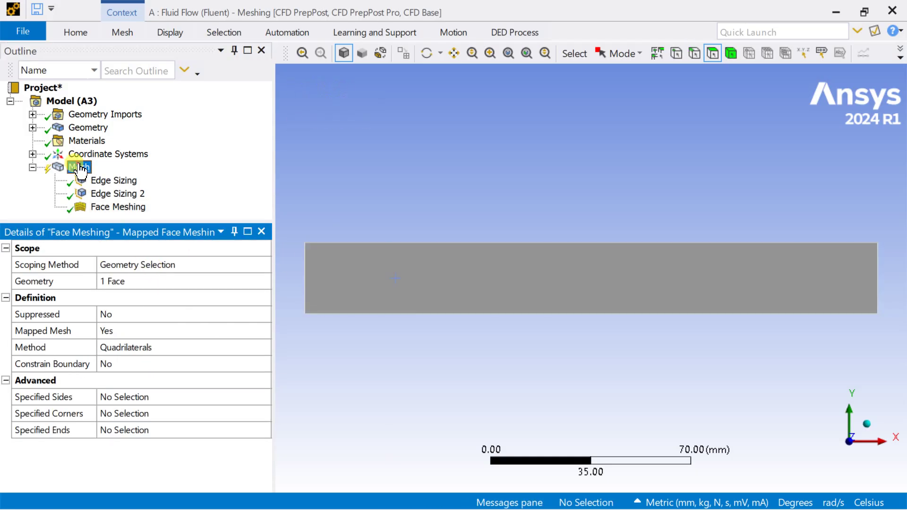
# - Insert a third mesh sizing control and scope it to the first and last segments of the bottom edge
pyautogui.rightClick(79, 168)
pyautogui.moveTo(140, 187)
pyautogui.click(328, 154)
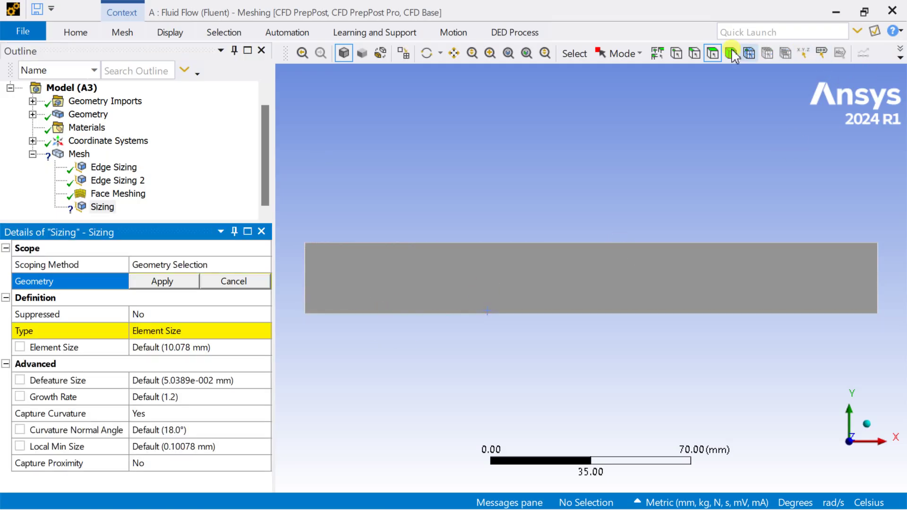
pyautogui.click(695, 53)
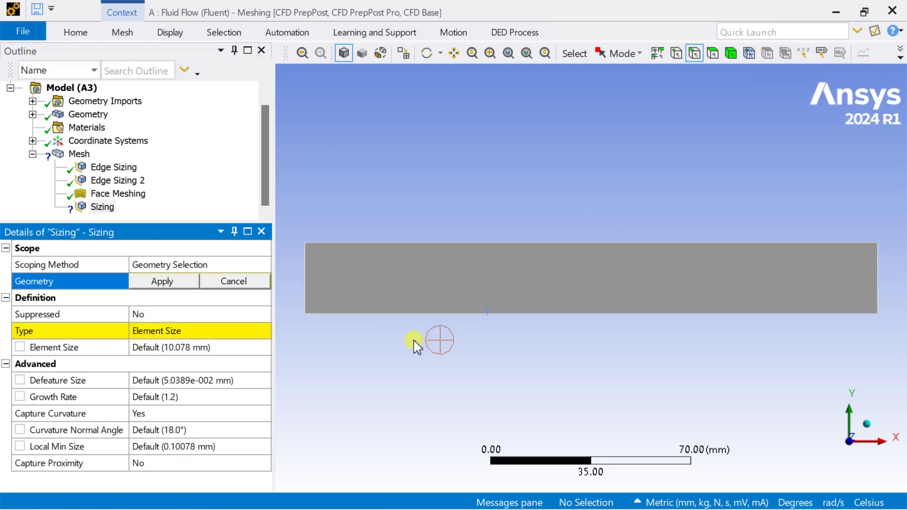
pyautogui.click(404, 313)
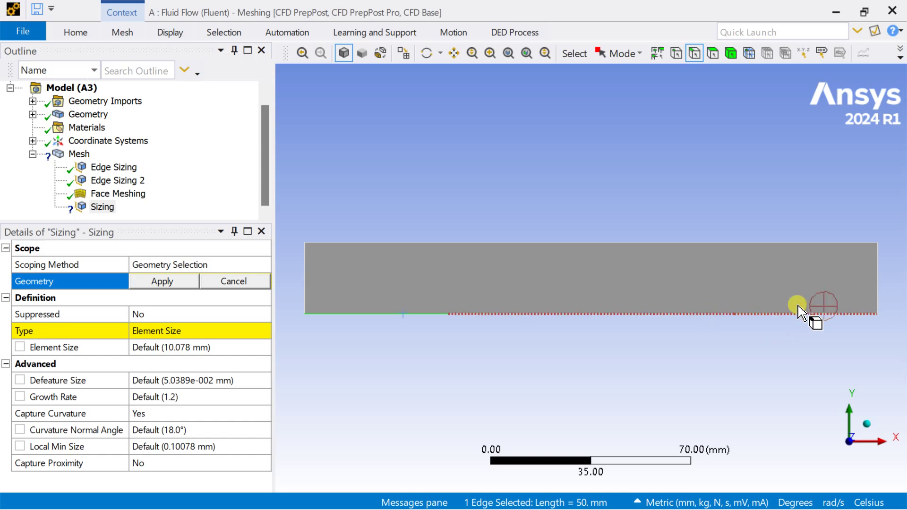
pyautogui.keyDown('ctrl'); pyautogui.click(834, 314); pyautogui.keyUp('ctrl')
pyautogui.click(163, 281)
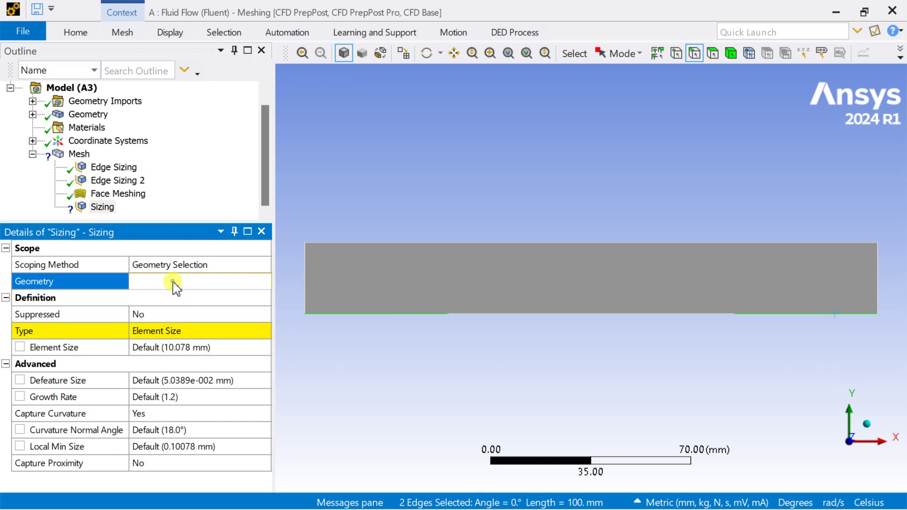
# - Define the sizing of the two outer bottom segments by Number of Divisions with 50 divisions
pyautogui.click(180, 331)
pyautogui.click(264, 331)
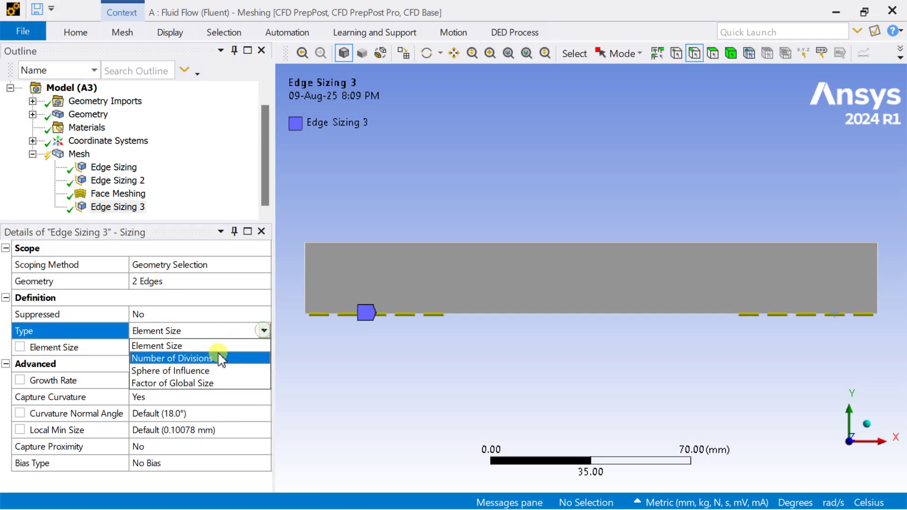
pyautogui.click(215, 359)
pyautogui.click(210, 348)
pyautogui.write('50')
pyautogui.press('Return')
pyautogui.click(594, 397)
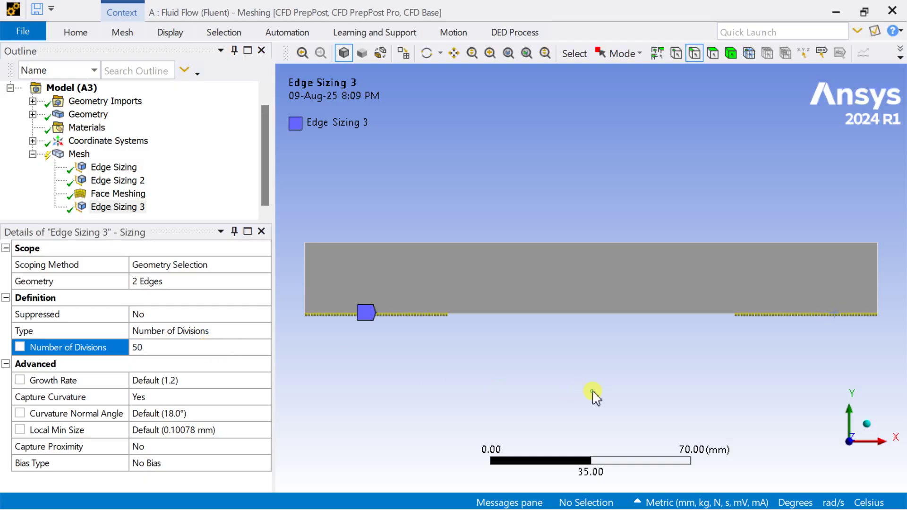
# - Insert a fourth mesh sizing control and scope it to the middle segment of the bottom edge
pyautogui.click(79, 154)
pyautogui.rightClick(78, 154)
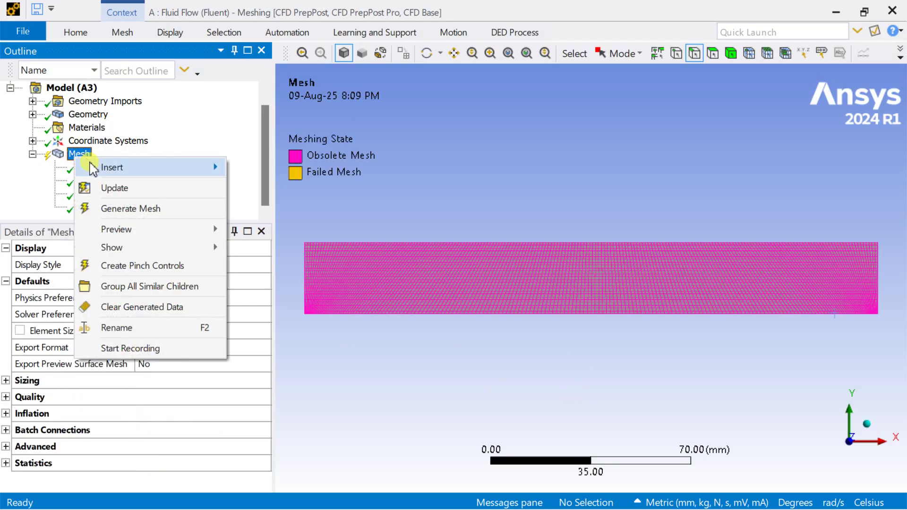
pyautogui.moveTo(113, 167)
pyautogui.click(305, 153)
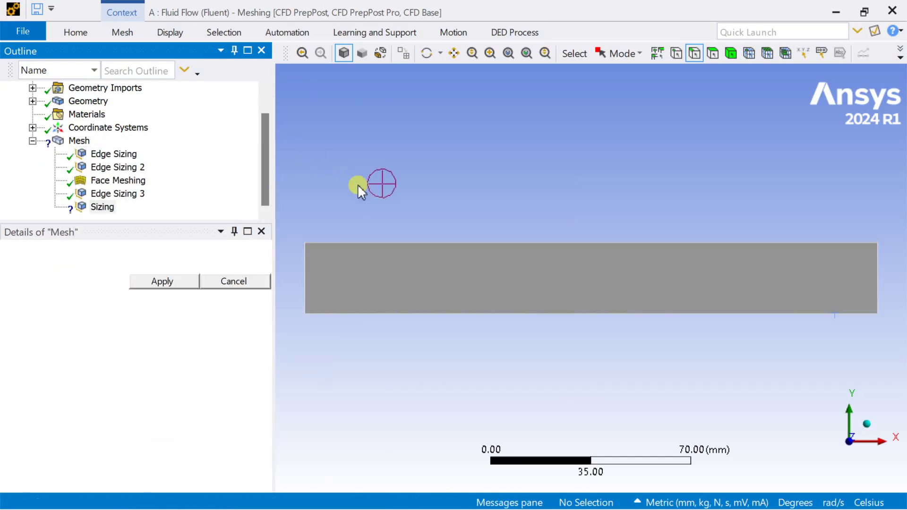
pyautogui.click(575, 313)
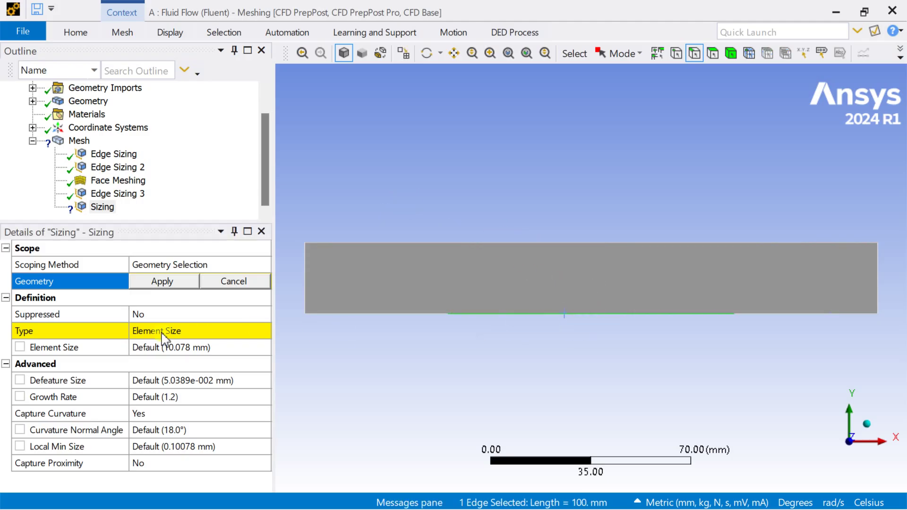
pyautogui.click(146, 286)
# - Define the sizing of the middle bottom segment by Number of Divisions with 100 divisions
pyautogui.click(172, 329)
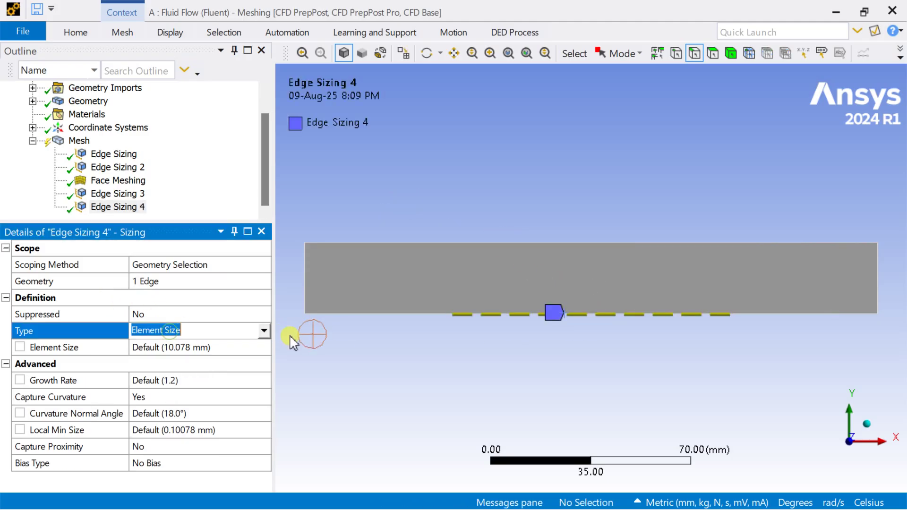
pyautogui.click(264, 330)
pyautogui.click(217, 356)
pyautogui.click(188, 347)
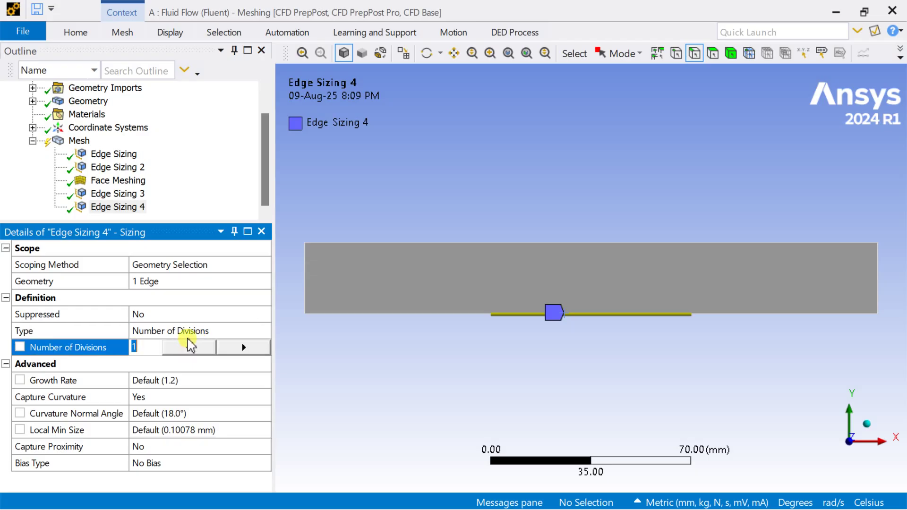
pyautogui.press('Return')
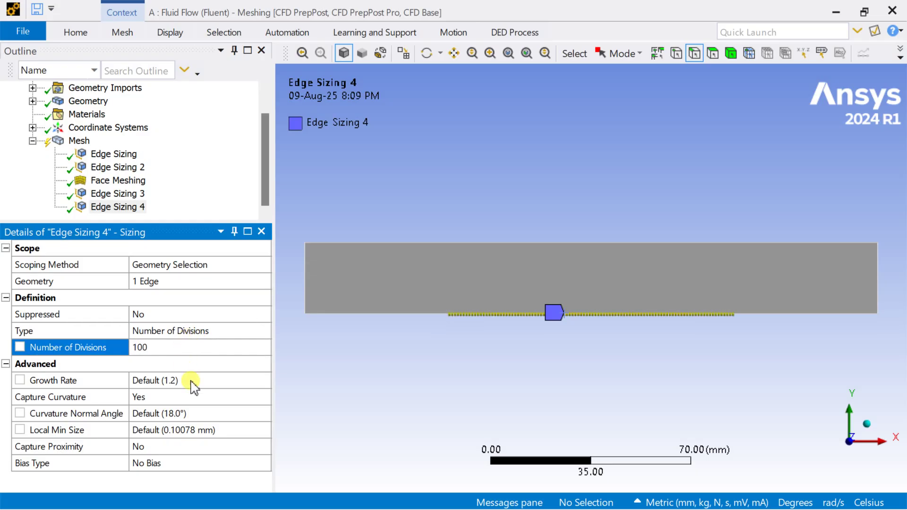
# - Generate the mesh with all edge sizings and the face meshing applied, and inspect the resulting grid
pyautogui.click(79, 140)
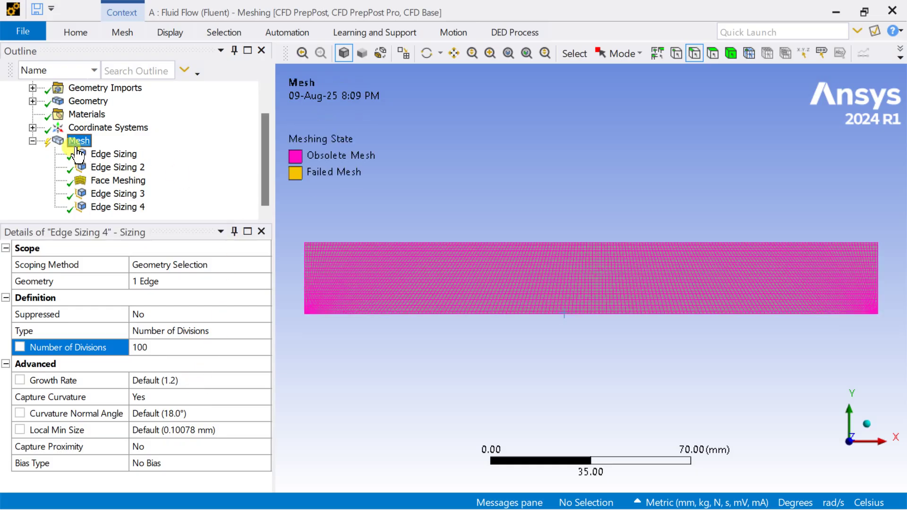
pyautogui.rightClick(79, 142)
pyautogui.click(113, 199)
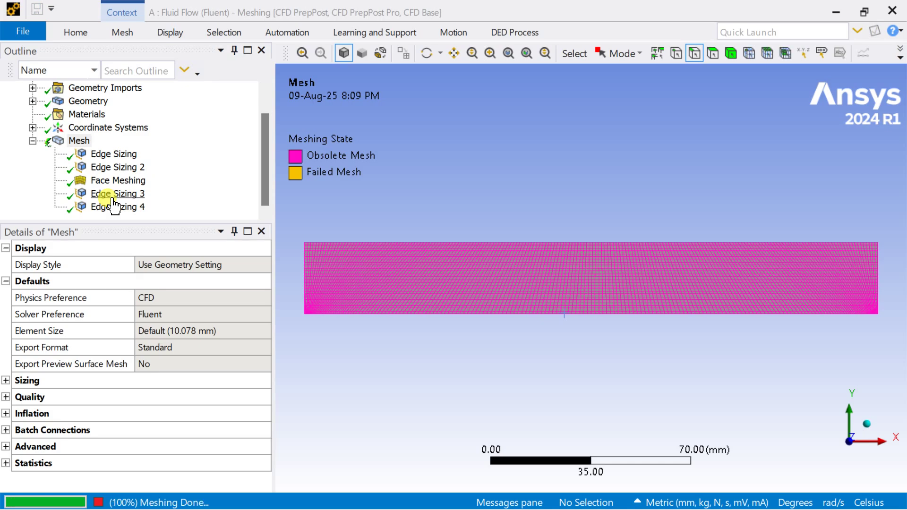
pyautogui.scroll(3, 601, 316)
pyautogui.scroll(-5, 601, 316)
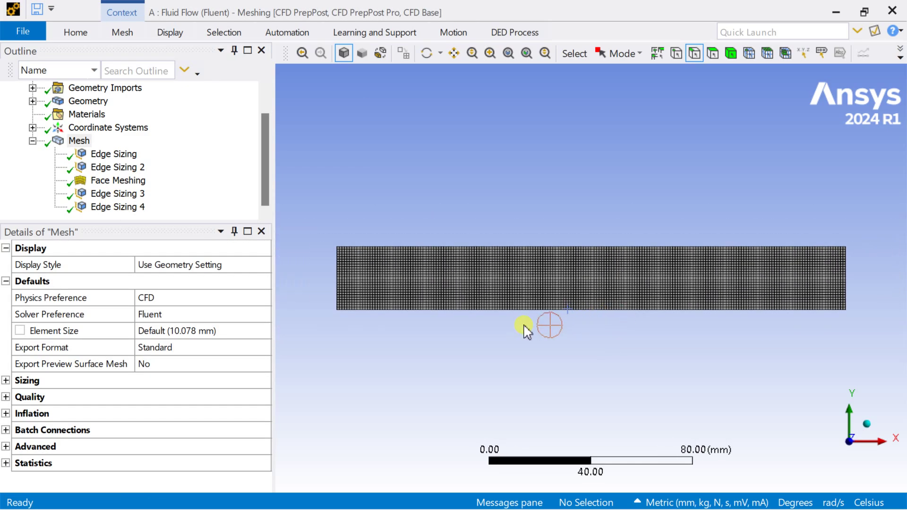
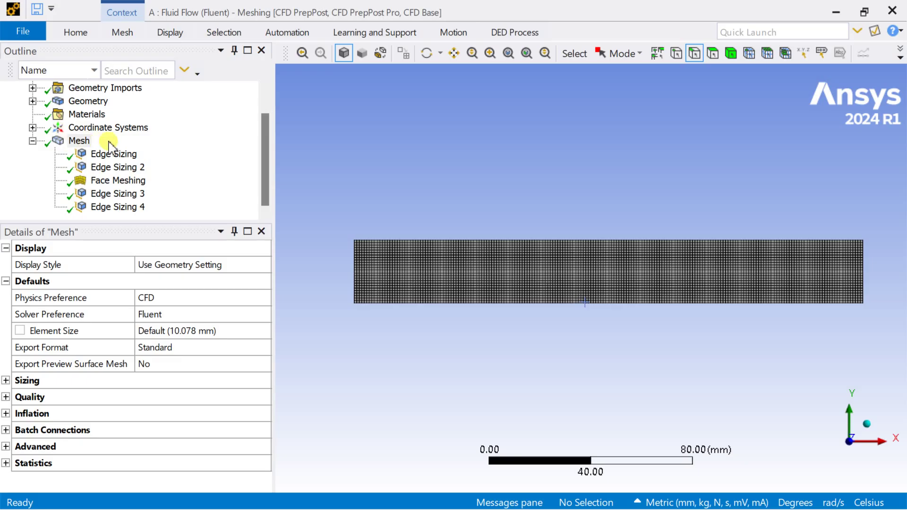
# - Create a named selection called inlet from the rectangle's left vertical edge
pyautogui.click(87, 103)
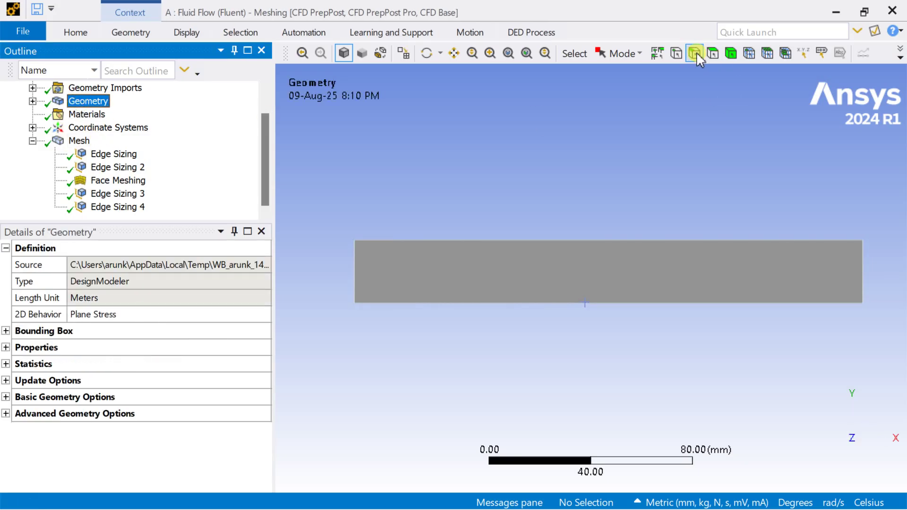
pyautogui.click(359, 278)
pyautogui.click(356, 270)
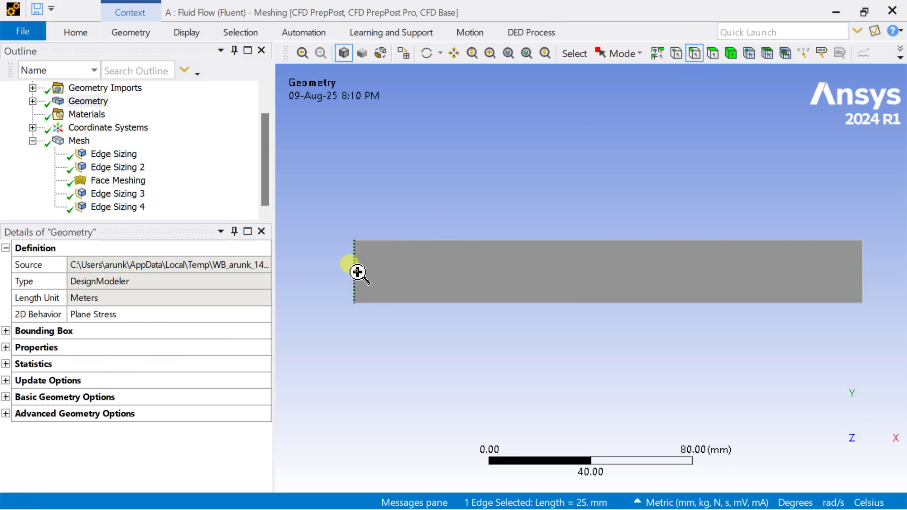
pyautogui.rightClick(357, 270)
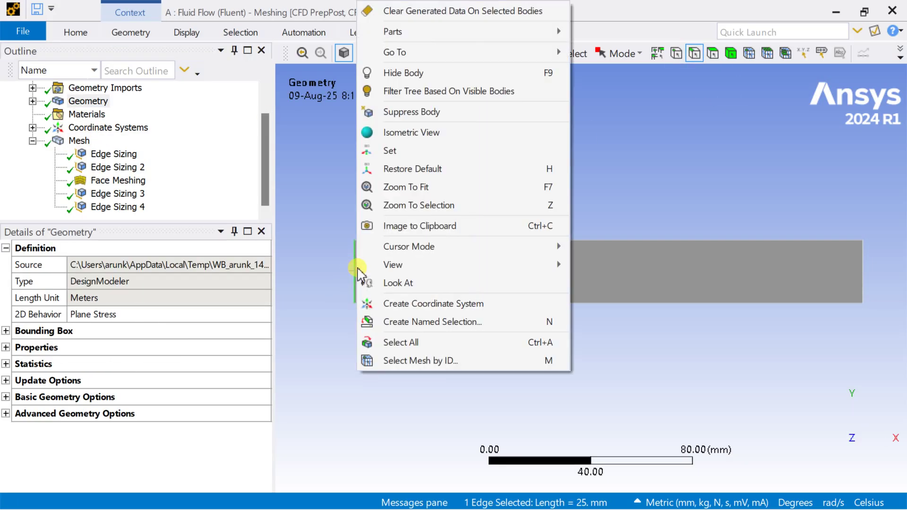
pyautogui.click(446, 322)
pyautogui.write('inlet')
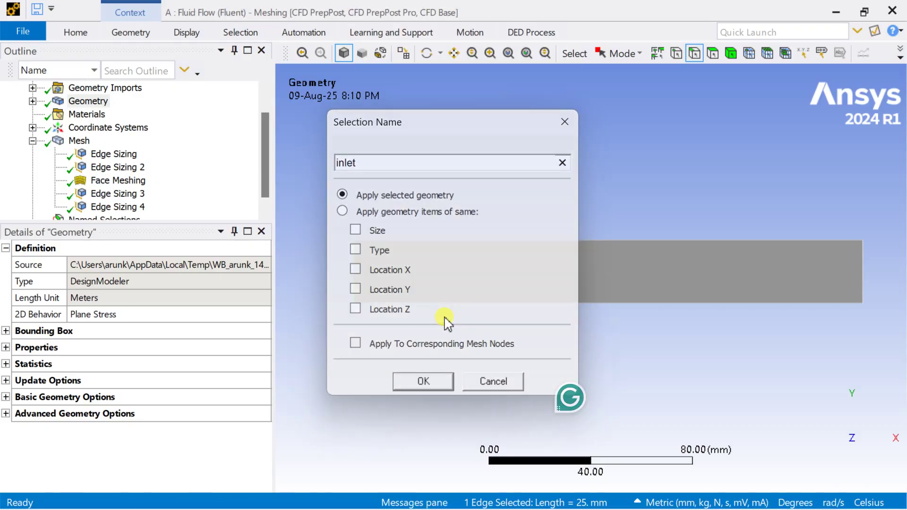
pyautogui.press('Return')
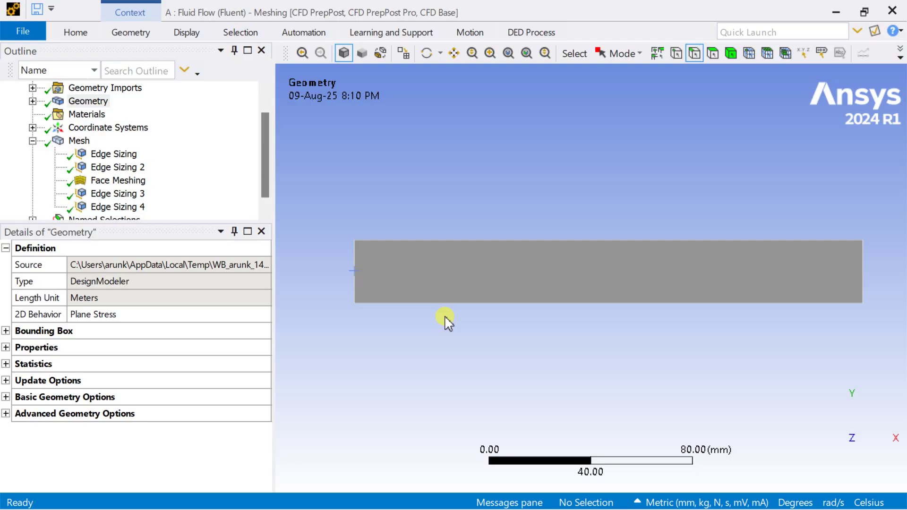
# - Create a named selection called outlet from the rectangle's right vertical edge
pyautogui.click(862, 268)
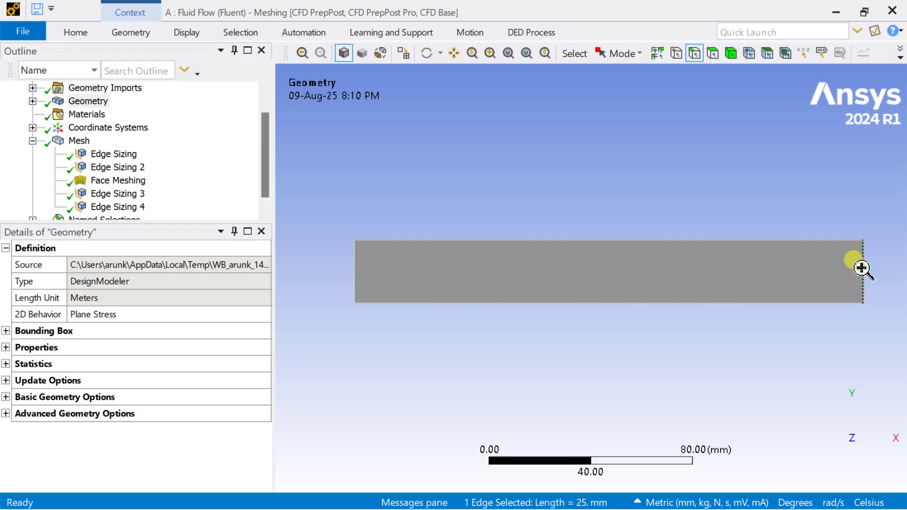
pyautogui.rightClick(862, 267)
pyautogui.click(762, 320)
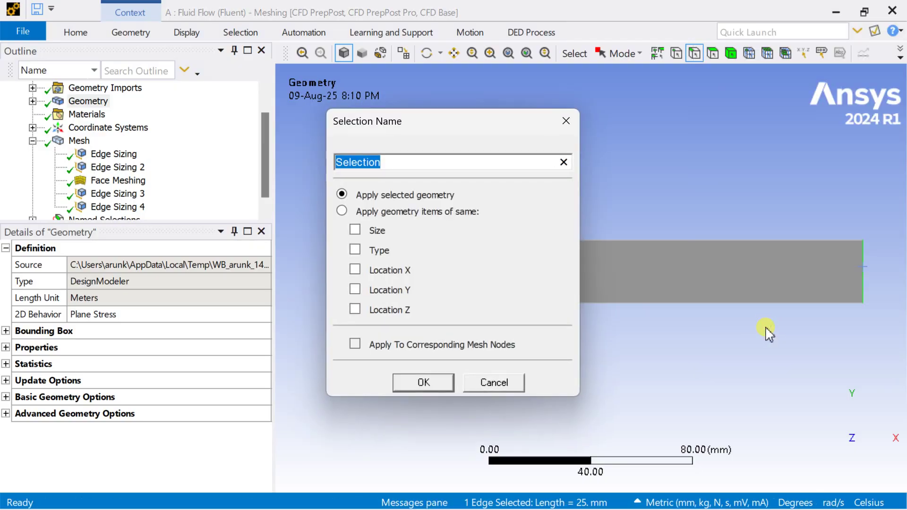
pyautogui.write('outlet')
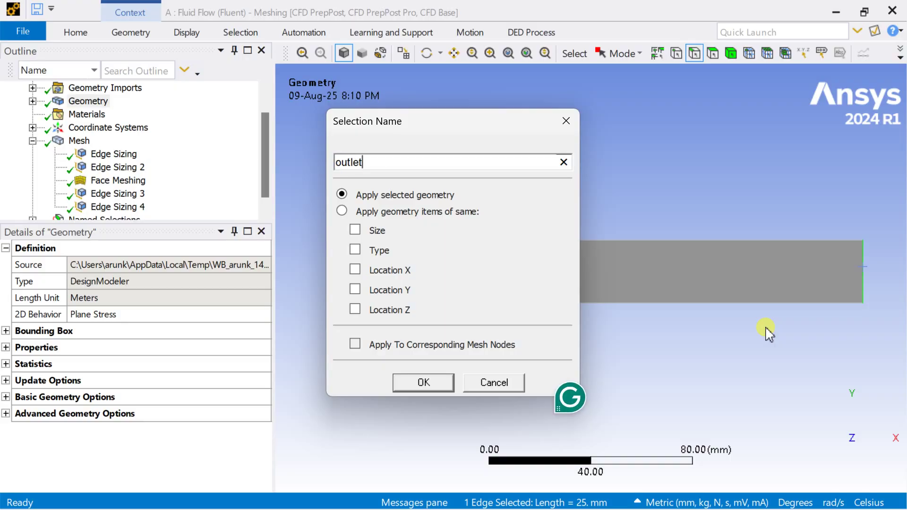
pyautogui.press('Return')
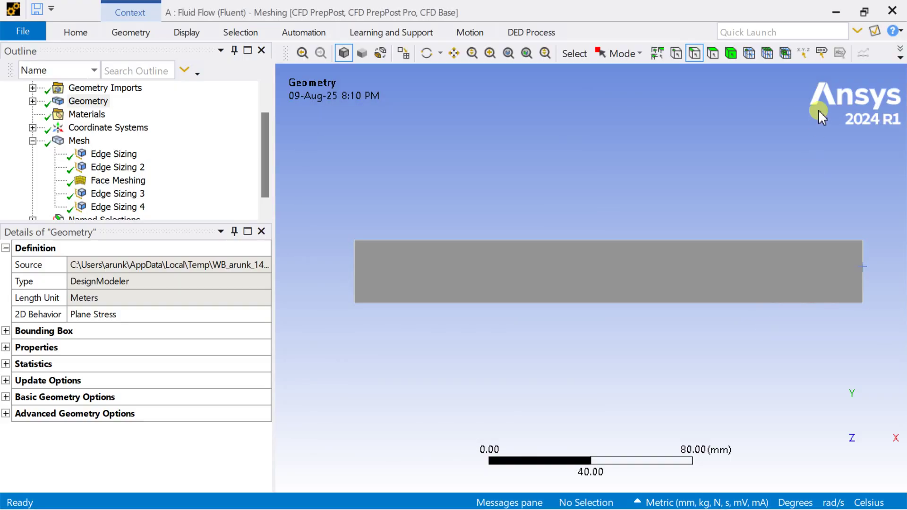
# - Create a named selection called top from the rectangle's full-length upper edge
pyautogui.click(636, 241)
pyautogui.rightClick(637, 241)
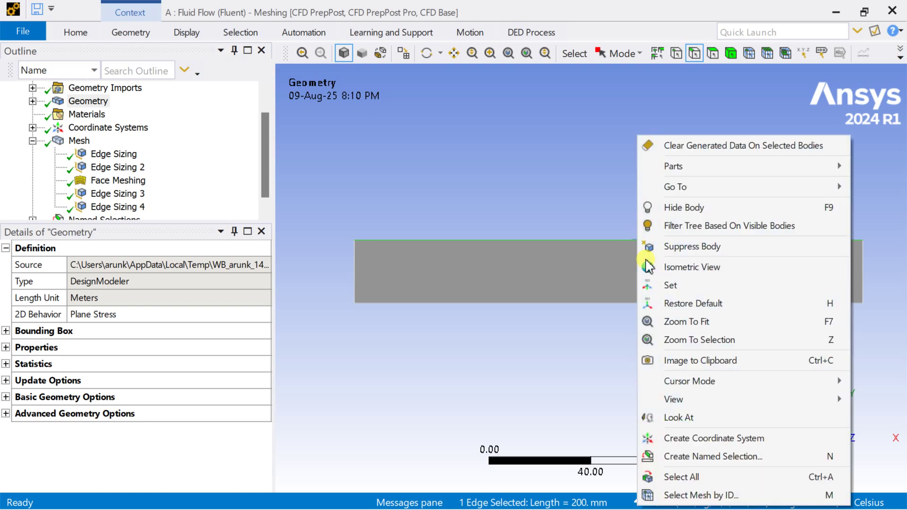
pyautogui.click(698, 458)
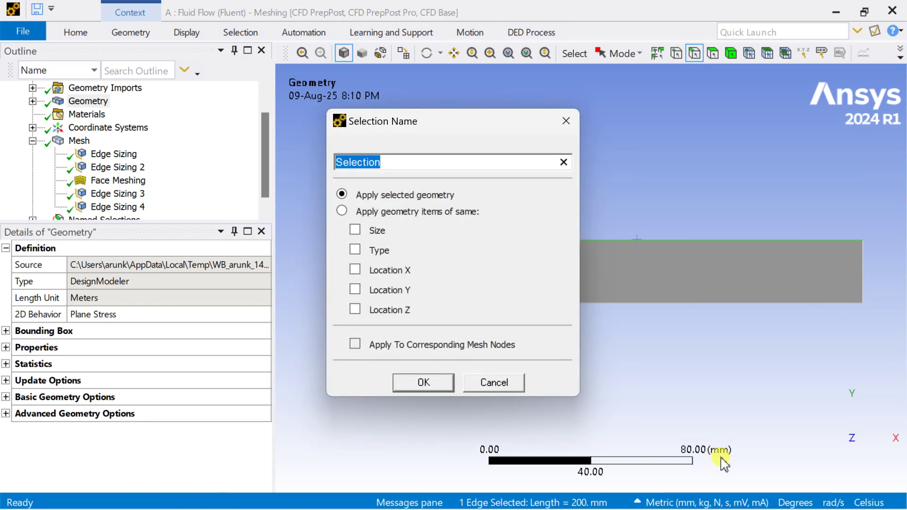
pyautogui.write('top')
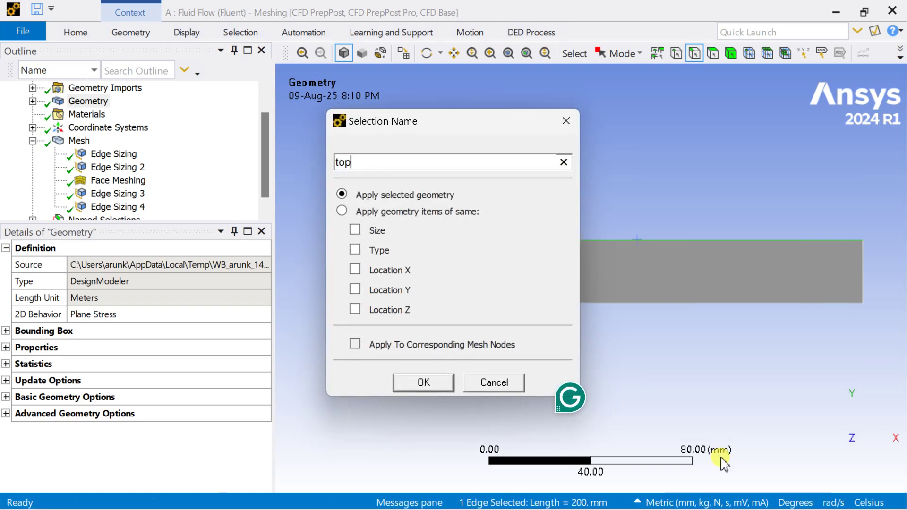
pyautogui.press('Return')
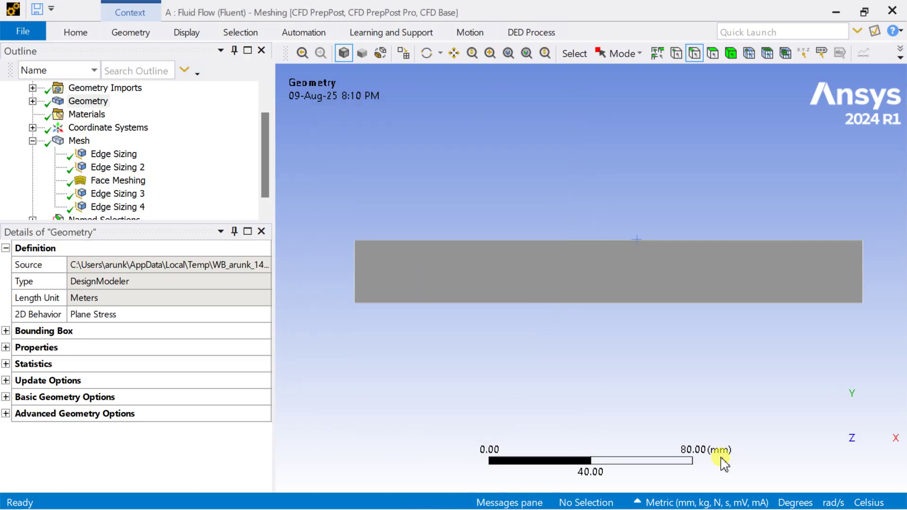
# - Create a named selection called heated_wall from the middle segment of the rectangle's bottom edge
pyautogui.click(432, 304)
pyautogui.click(539, 302)
pyautogui.rightClick(539, 302)
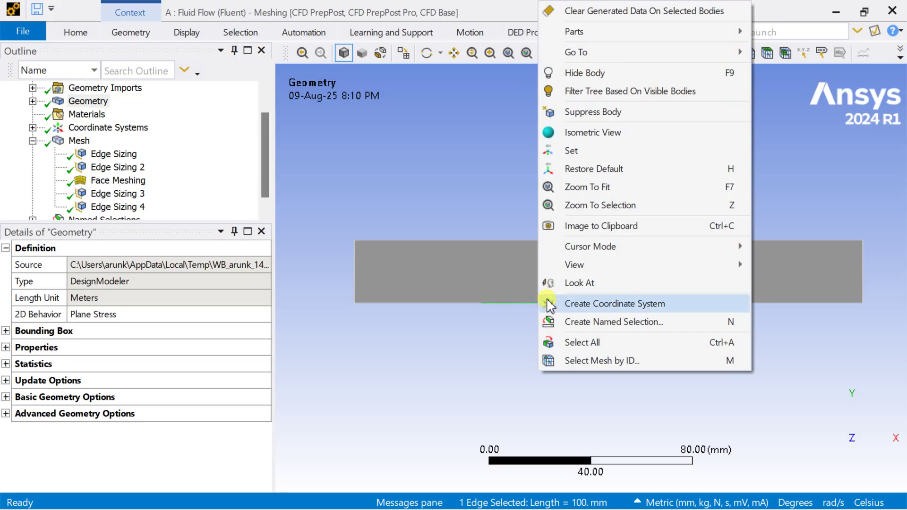
pyautogui.click(548, 321)
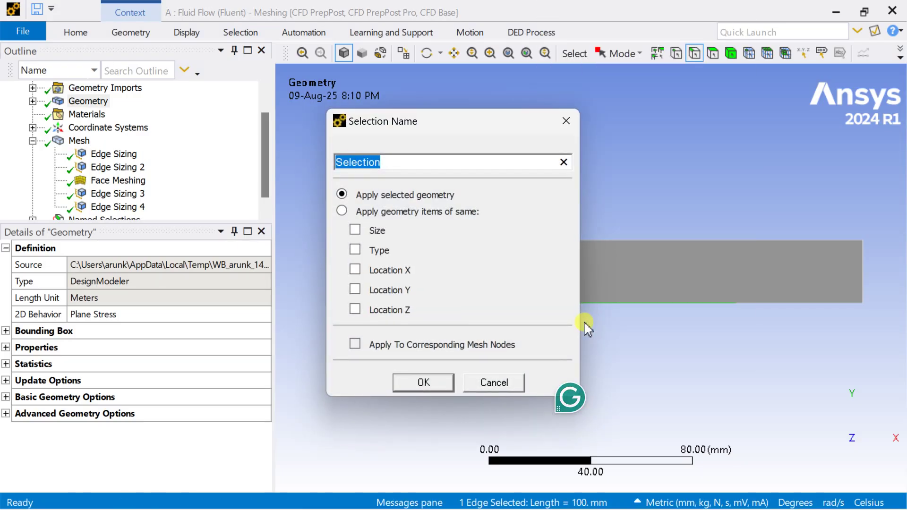
pyautogui.write('h')
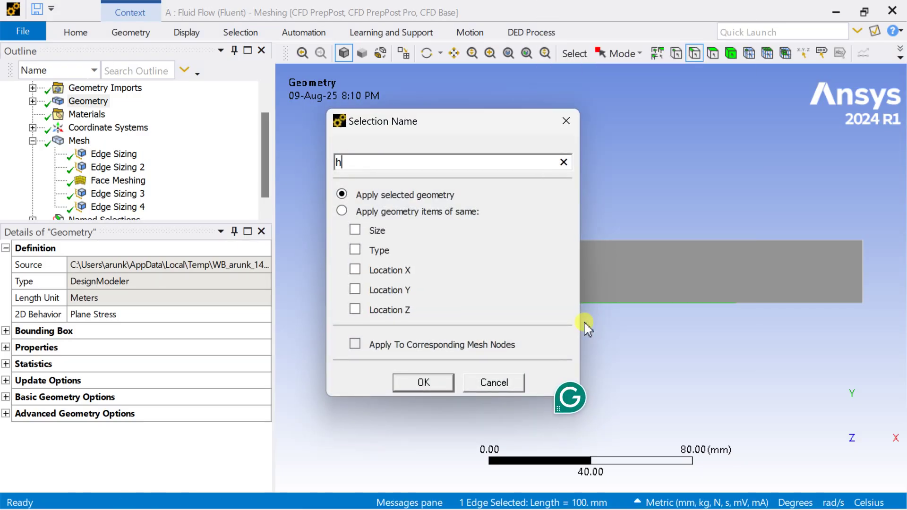
pyautogui.write('eated_wall')
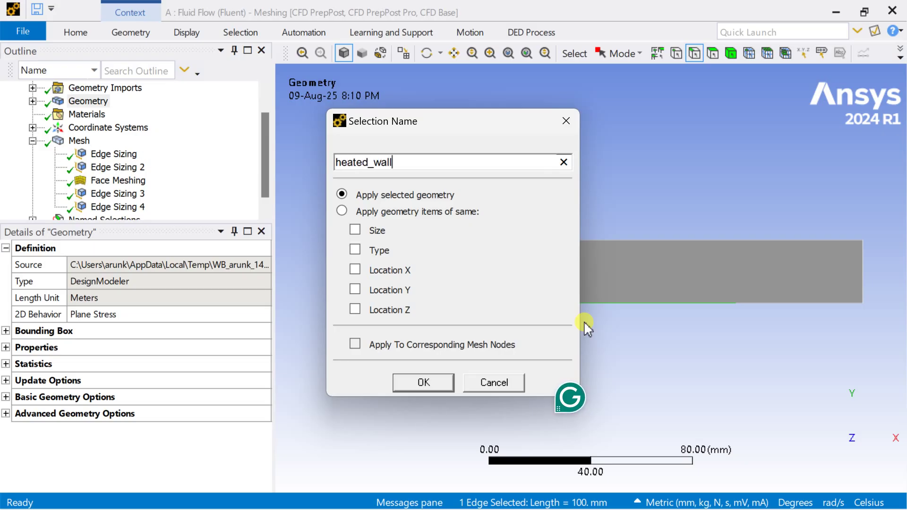
pyautogui.press('Return')
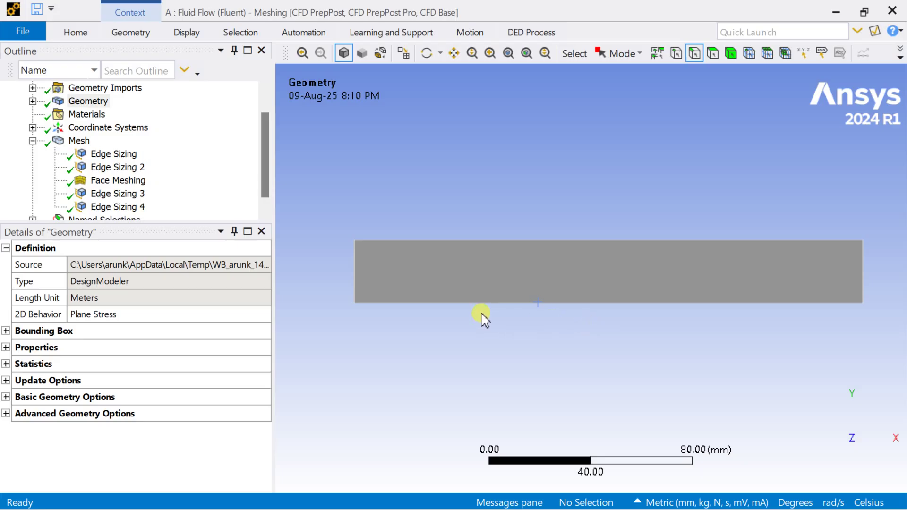
# - Create a named selection called bot_wall_1 from the first bottom segment, next to the inlet
pyautogui.click(454, 304)
pyautogui.rightClick(454, 304)
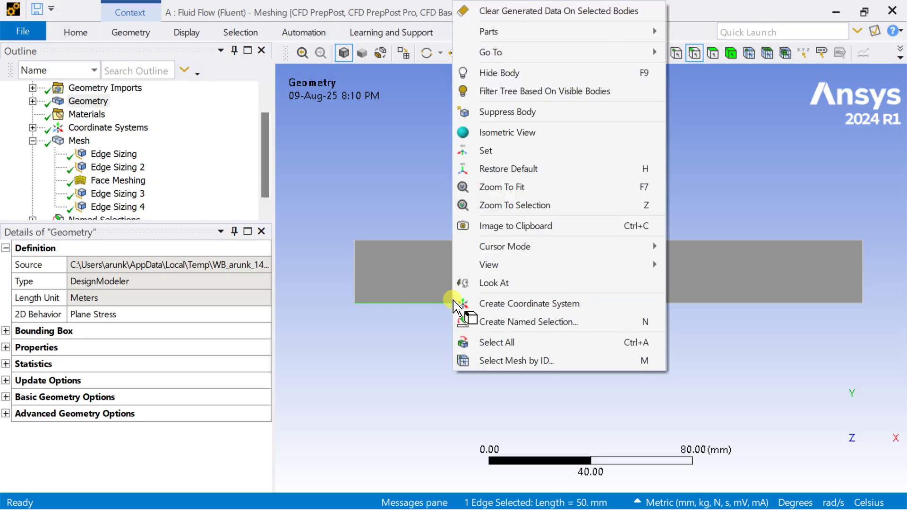
pyautogui.click(502, 319)
pyautogui.write('bot_')
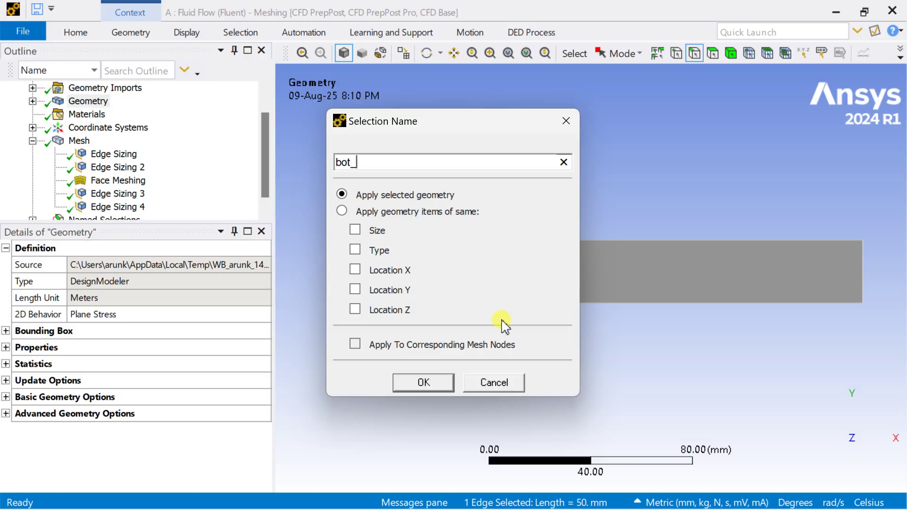
pyautogui.write('wall_1')
pyautogui.press('Return')
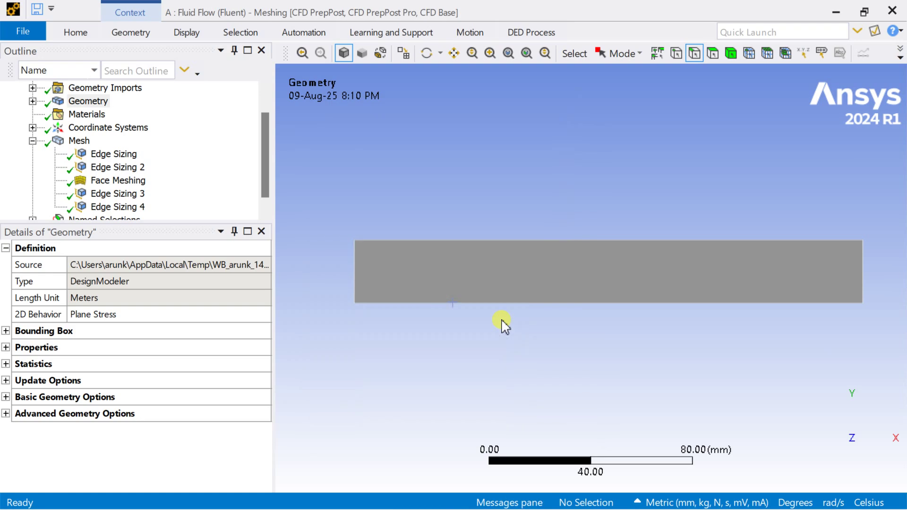
# - Create a named selection called bot_wall_2 from the last segment of the rectangle's bottom edge, next to the outlet
pyautogui.click(730, 305)
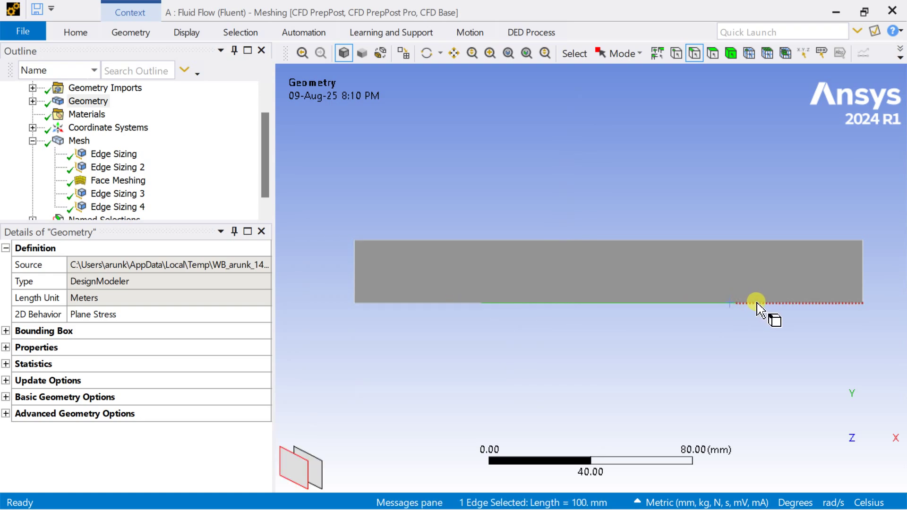
pyautogui.click(756, 304)
pyautogui.rightClick(758, 303)
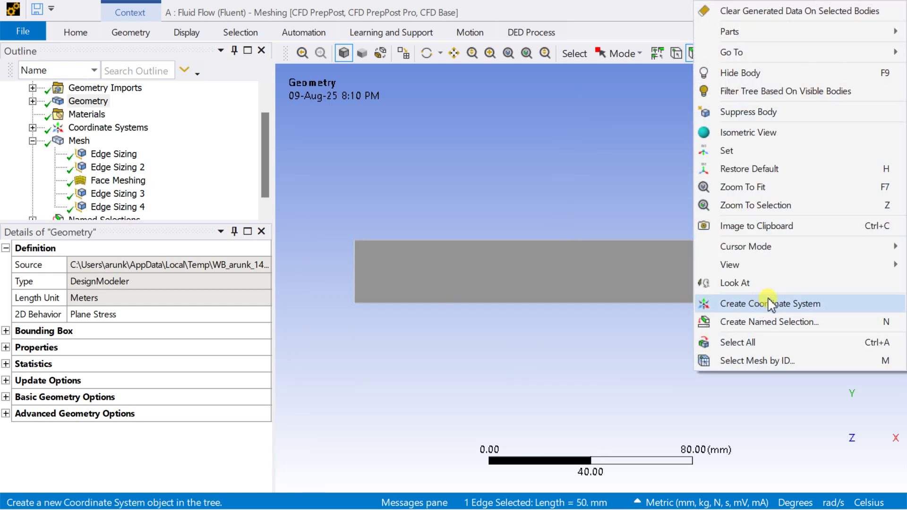
pyautogui.click(769, 324)
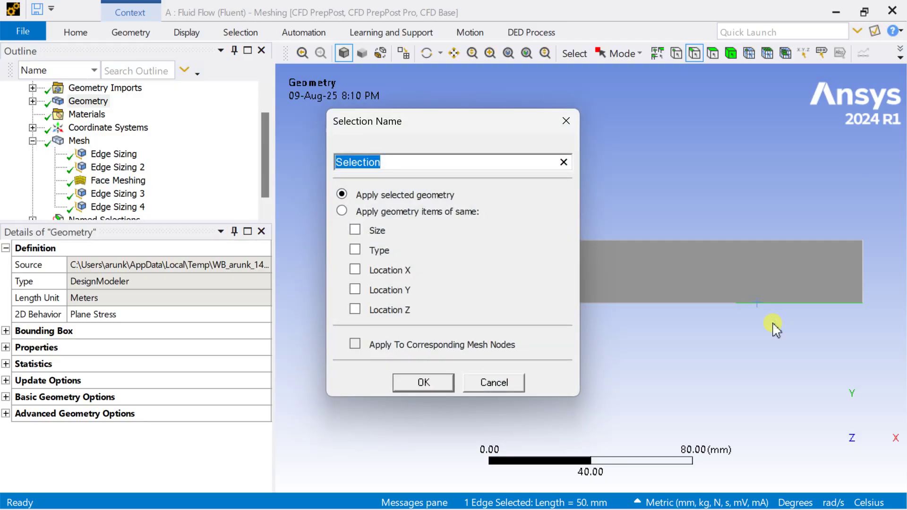
pyautogui.write('bot_wall_2')
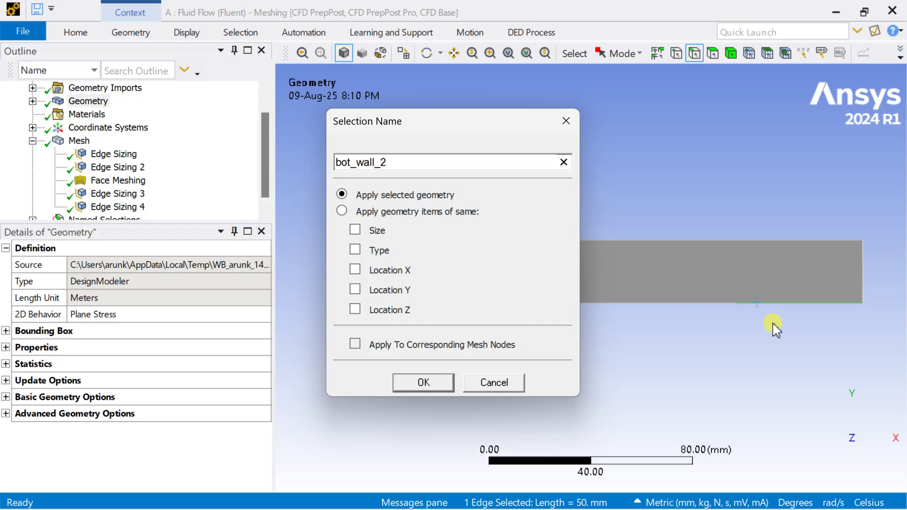
pyautogui.press('Return')
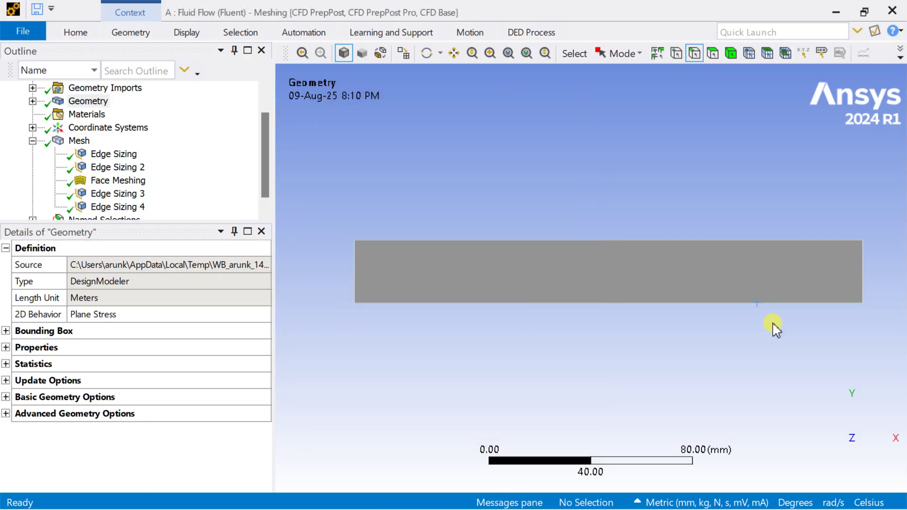
# - Review each named selection in turn, from inlet to bot_wall_2, to check which edge it covers
pyautogui.scroll(-1, 170, 151)
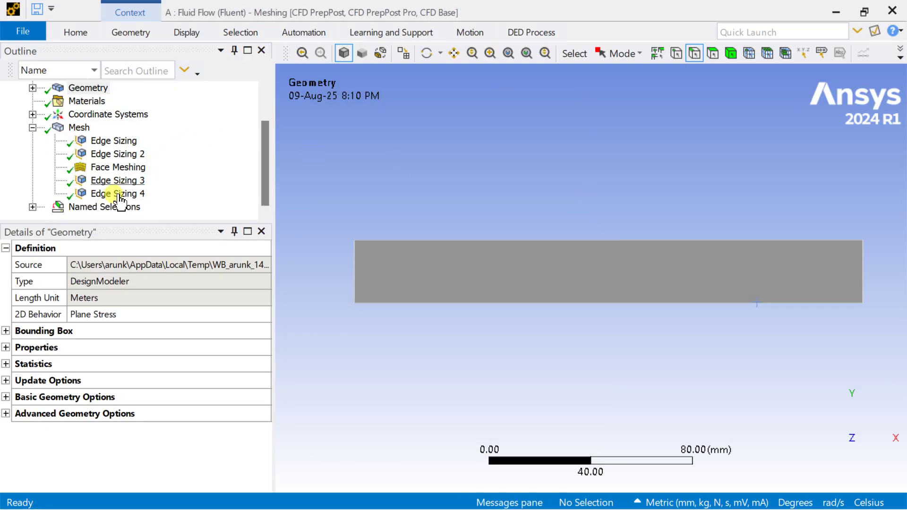
pyautogui.click(33, 206)
pyautogui.click(97, 141)
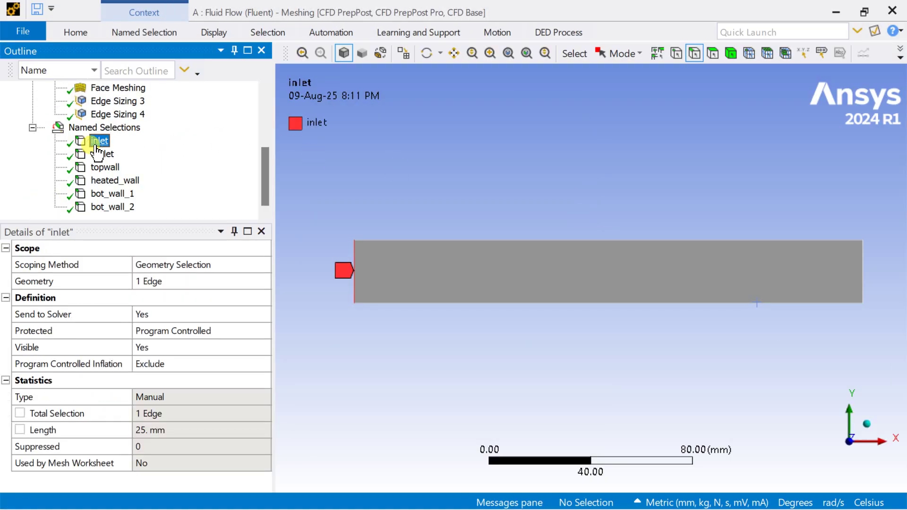
pyautogui.click(97, 155)
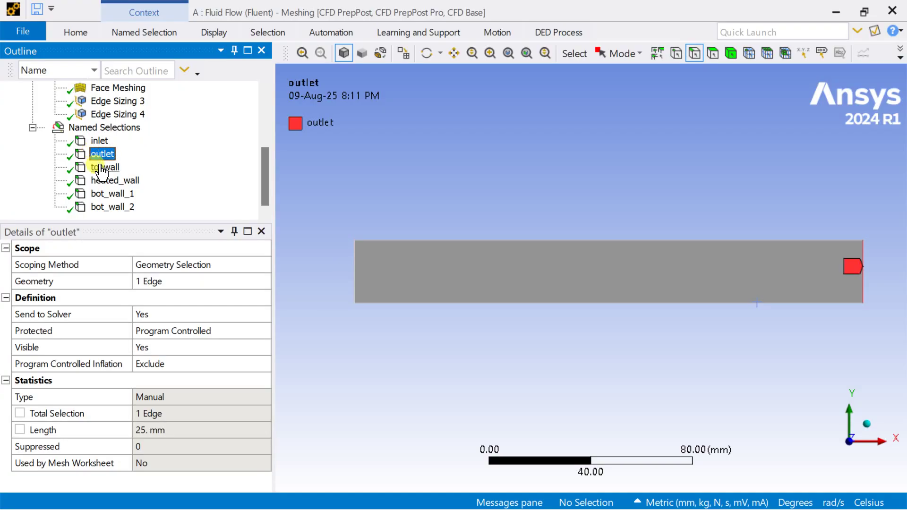
pyautogui.click(102, 168)
pyautogui.click(103, 184)
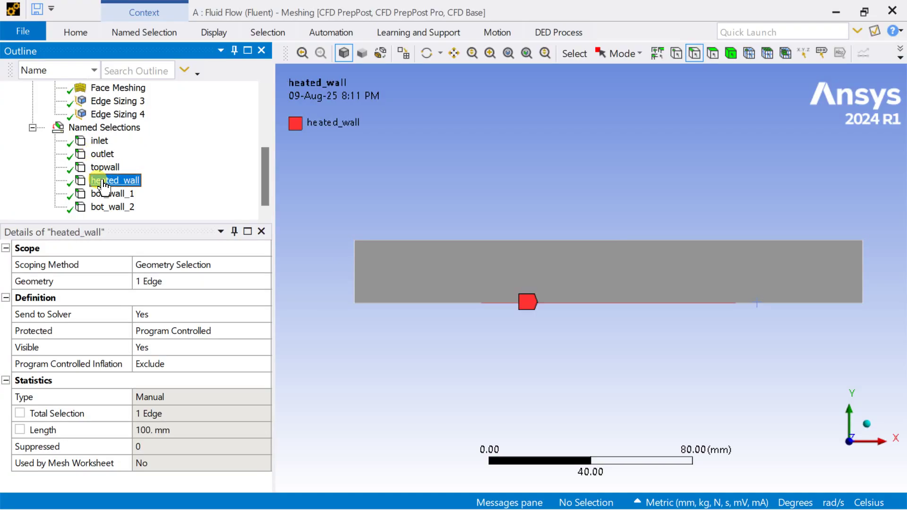
pyautogui.click(103, 194)
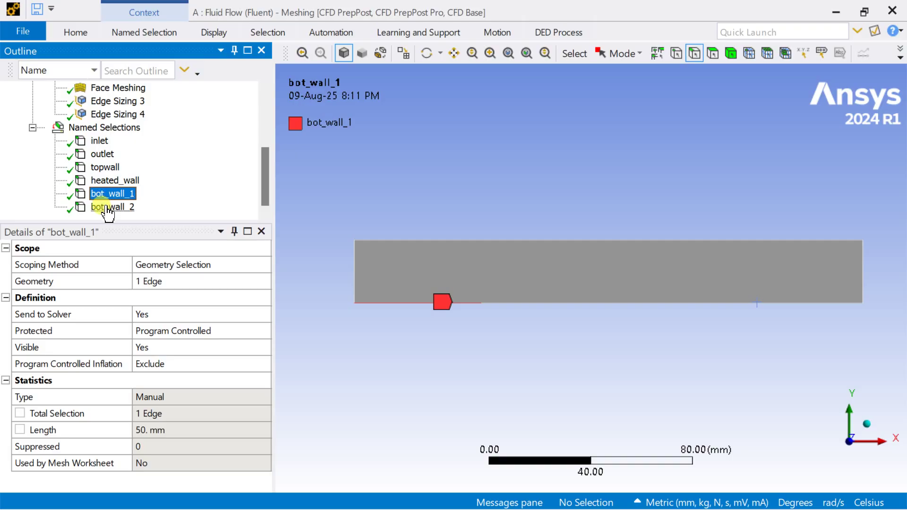
pyautogui.click(107, 208)
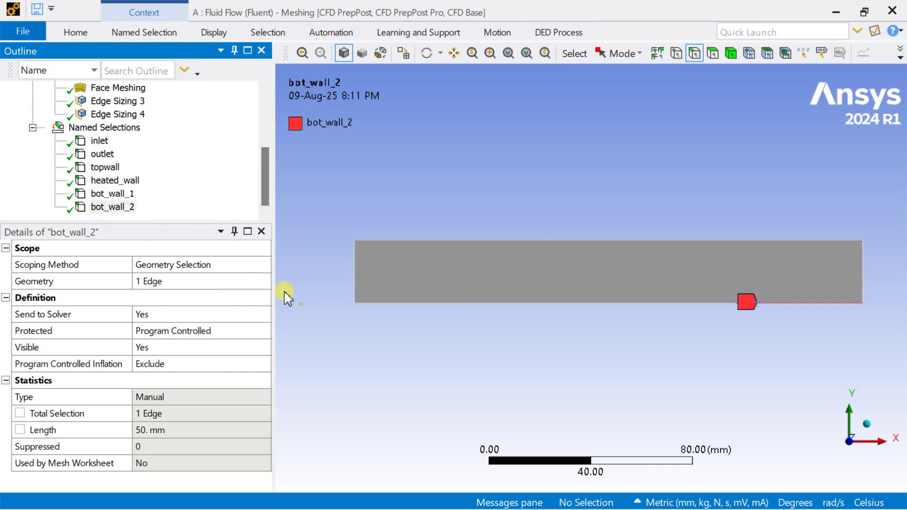
# - Update the mesh to pass it to the Fluent setup, and close the meshing application to return to Workbench
pyautogui.scroll(2, 81, 121)
pyautogui.click(79, 128)
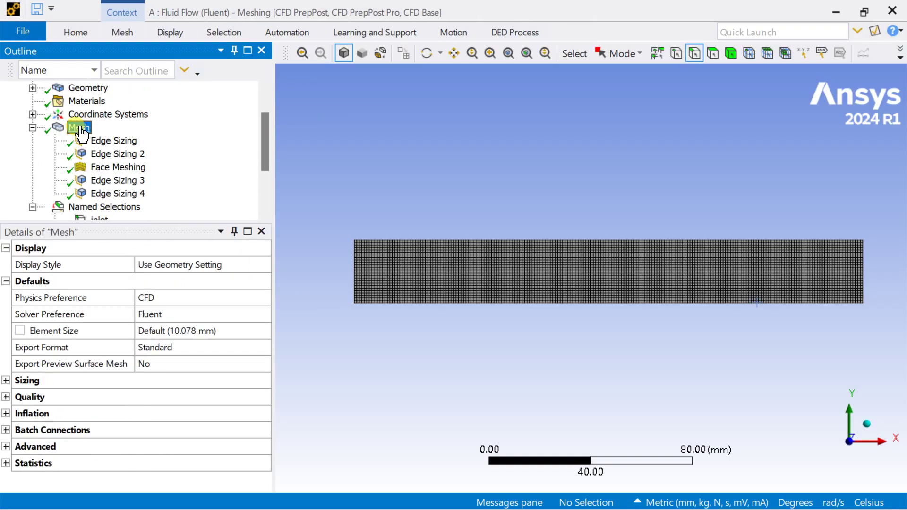
pyautogui.rightClick(82, 134)
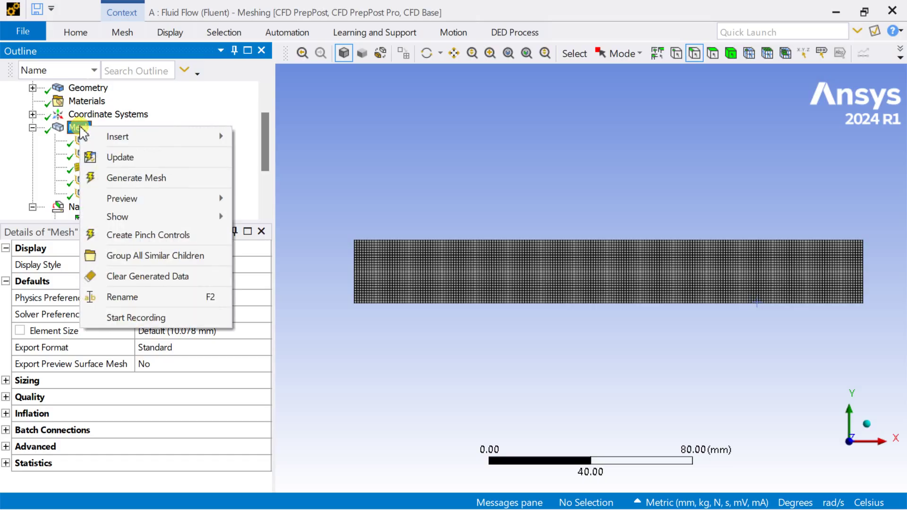
pyautogui.click(119, 161)
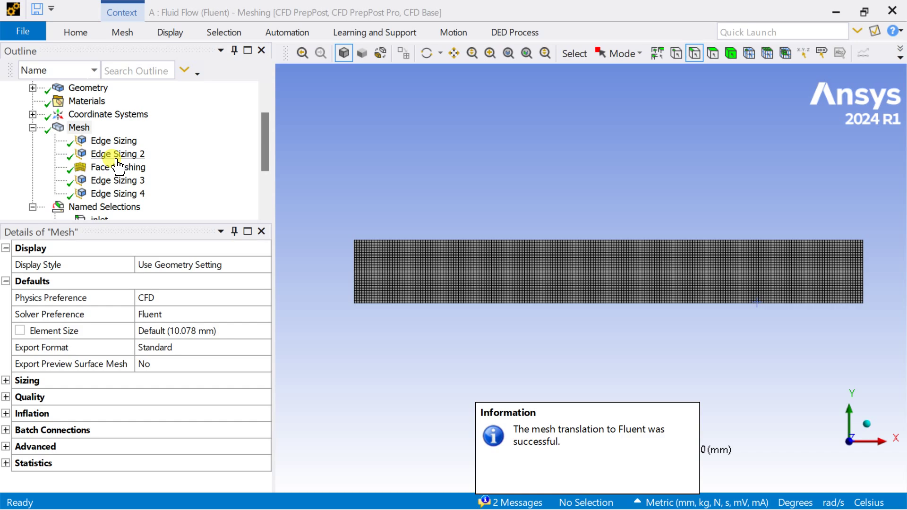
pyautogui.click(894, 10)
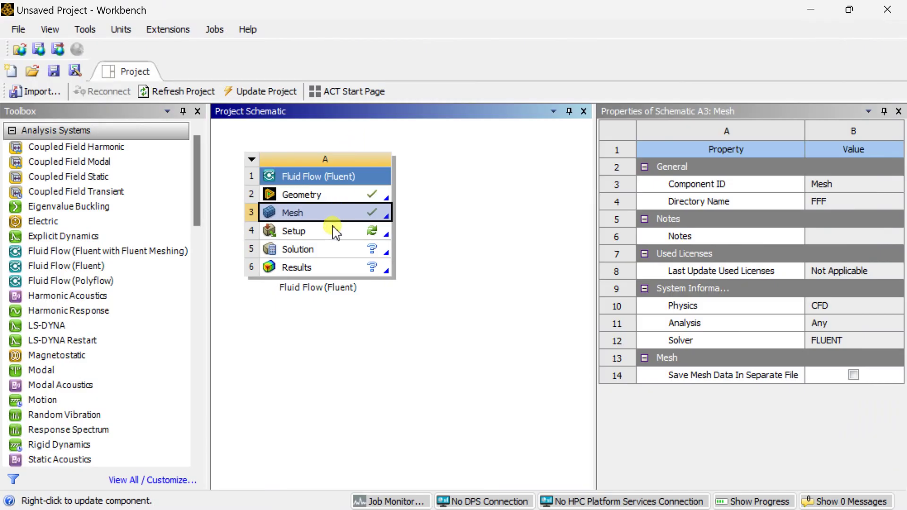
# - Open the Setup cell of the fluid flow system for editing and start Fluent with double precision enabled
pyautogui.click(330, 230)
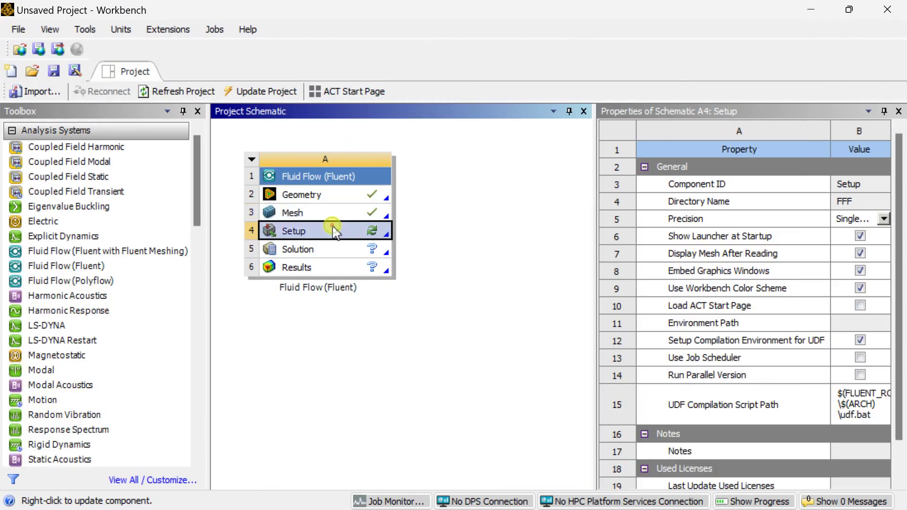
pyautogui.rightClick(334, 232)
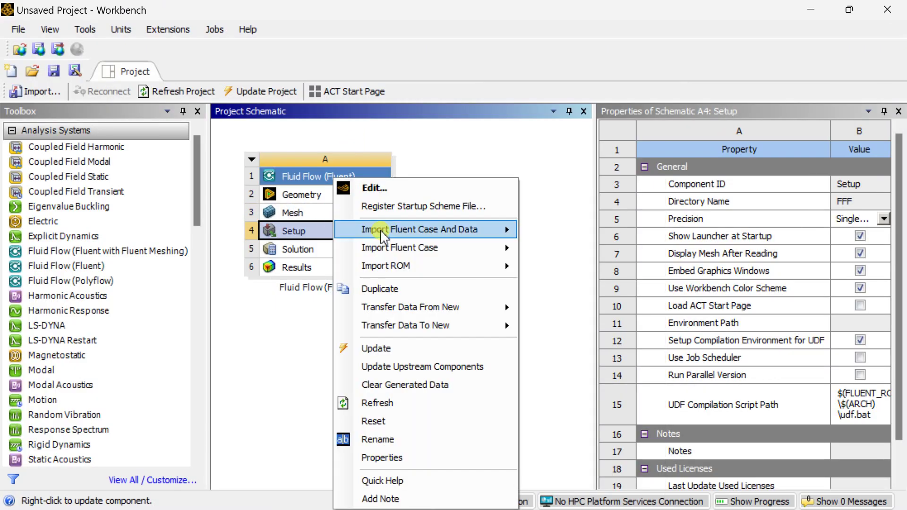
pyautogui.click(405, 188)
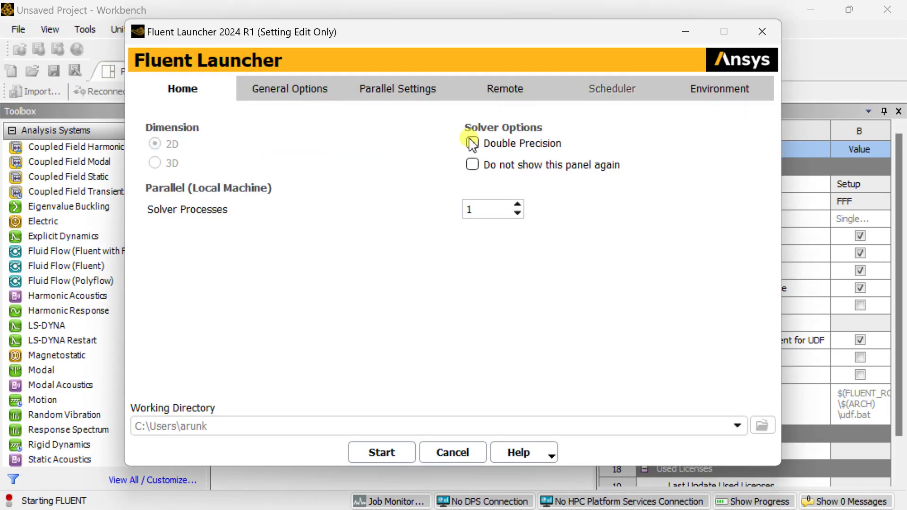
pyautogui.click(472, 143)
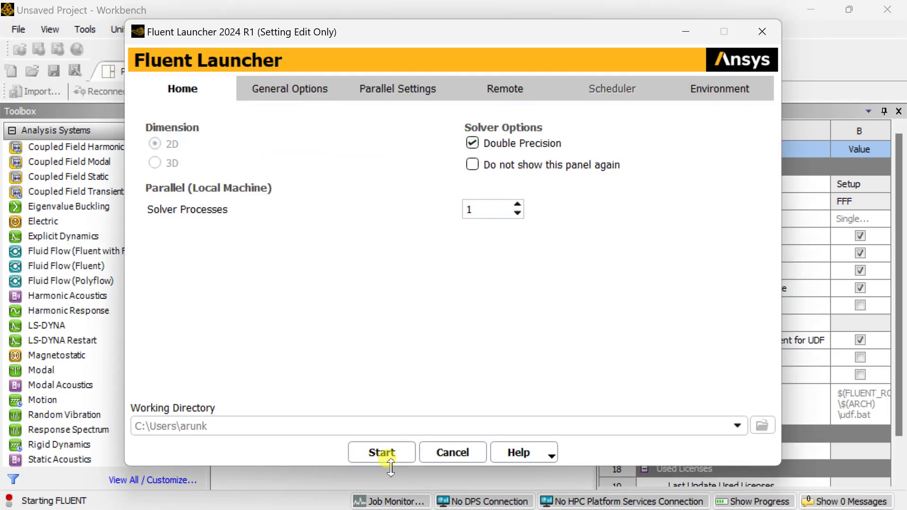
pyautogui.click(382, 453)
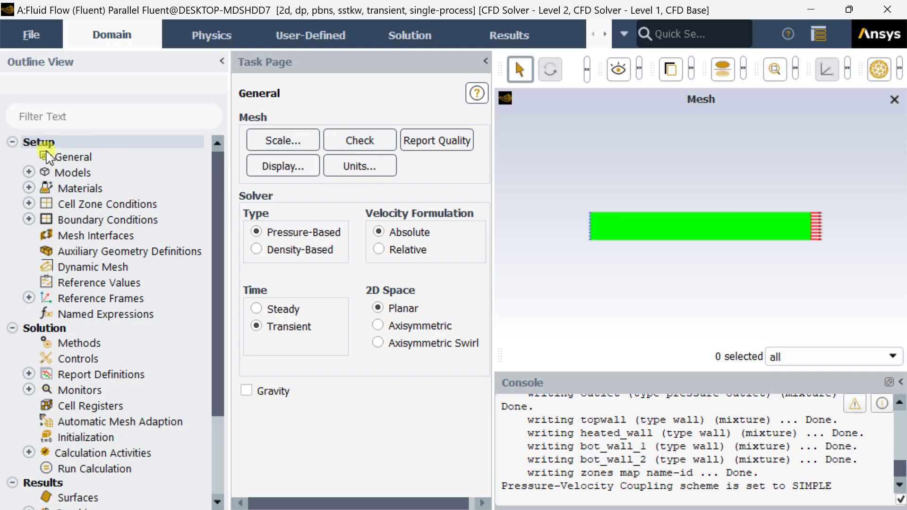
# - Set the viscous model to Laminar
pyautogui.doubleClick(98, 173)
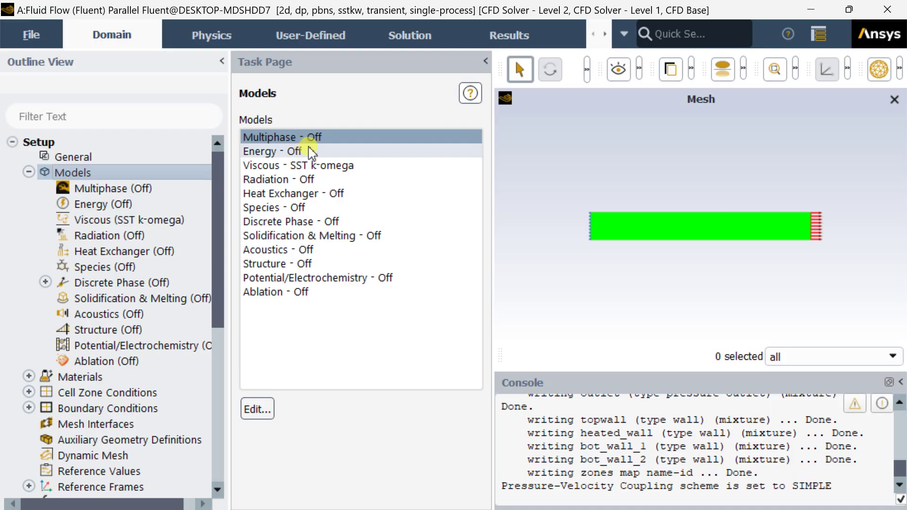
pyautogui.click(313, 166)
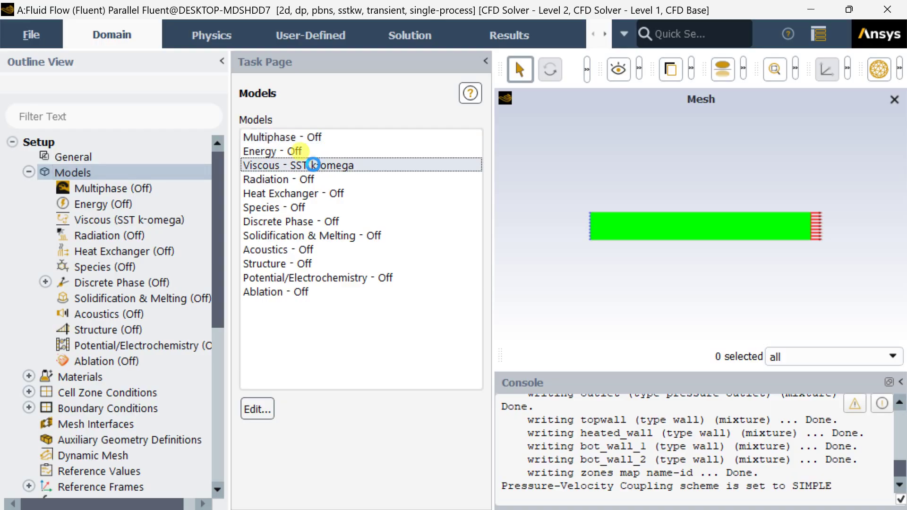
pyautogui.doubleClick(313, 165)
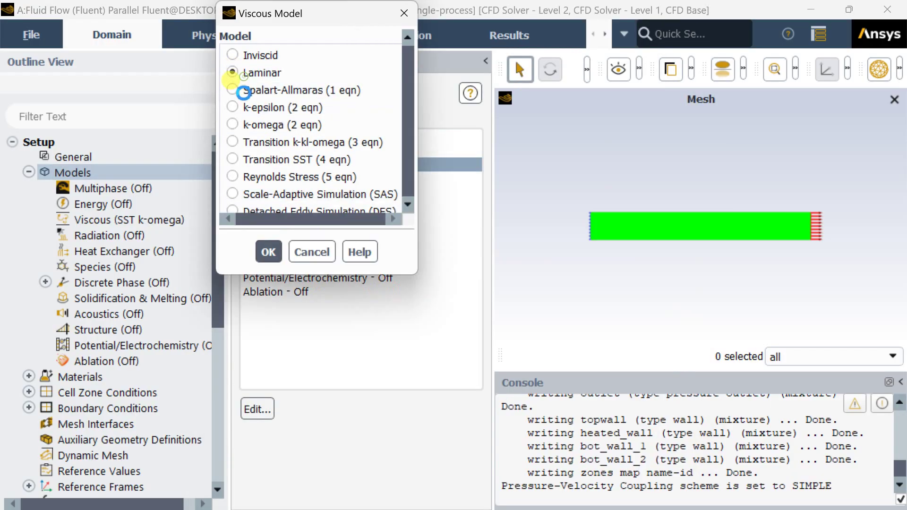
pyautogui.click(268, 253)
# - Enable the energy equation in the models
pyautogui.doubleClick(273, 150)
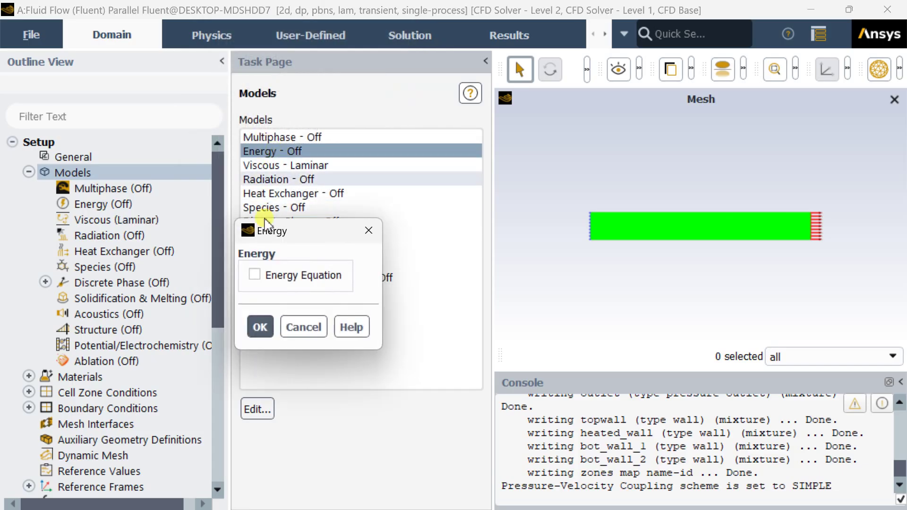
pyautogui.click(266, 276)
pyautogui.click(258, 330)
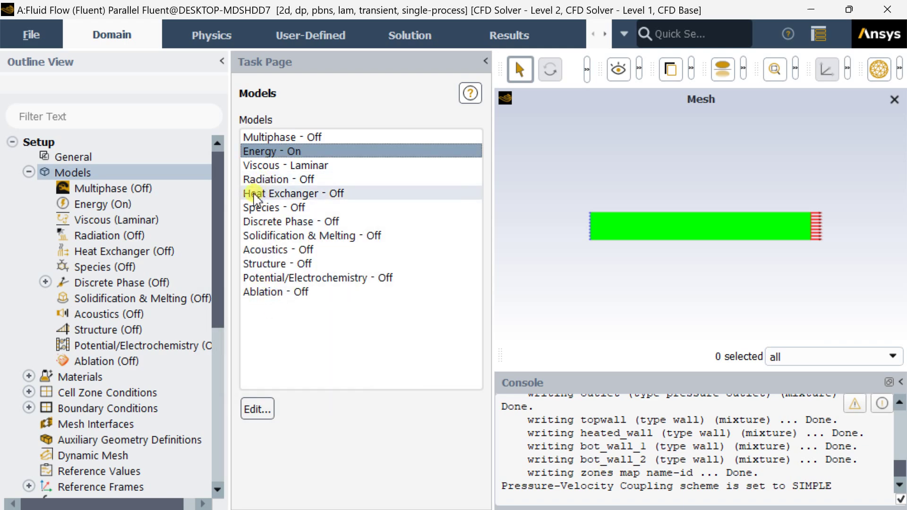
# - Copy the fluid water-liquid (h2o<l>) from the Fluent database into the case's materials
pyautogui.click(29, 172)
pyautogui.click(29, 188)
pyautogui.click(80, 188)
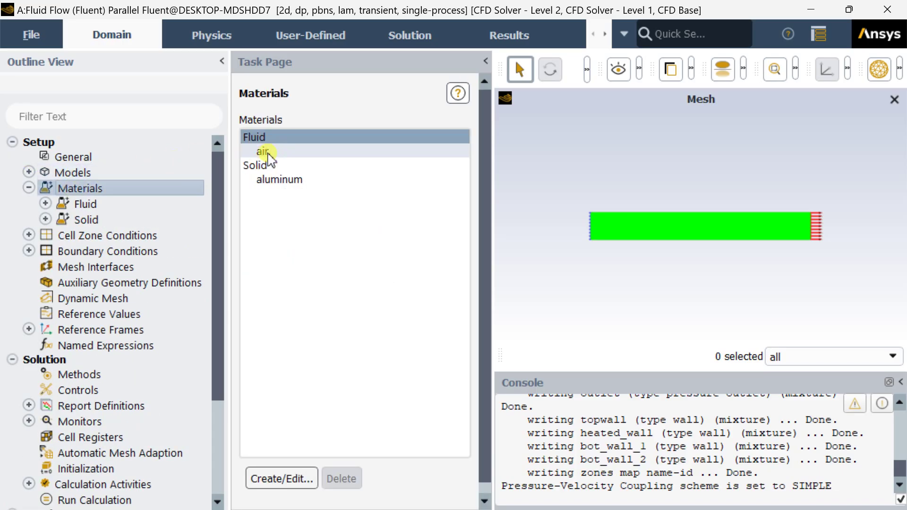
pyautogui.doubleClick(292, 138)
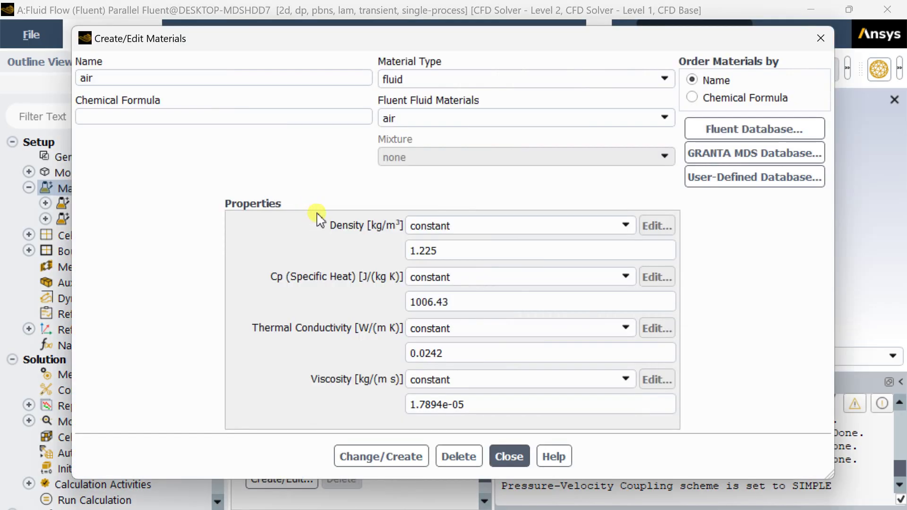
pyautogui.click(698, 129)
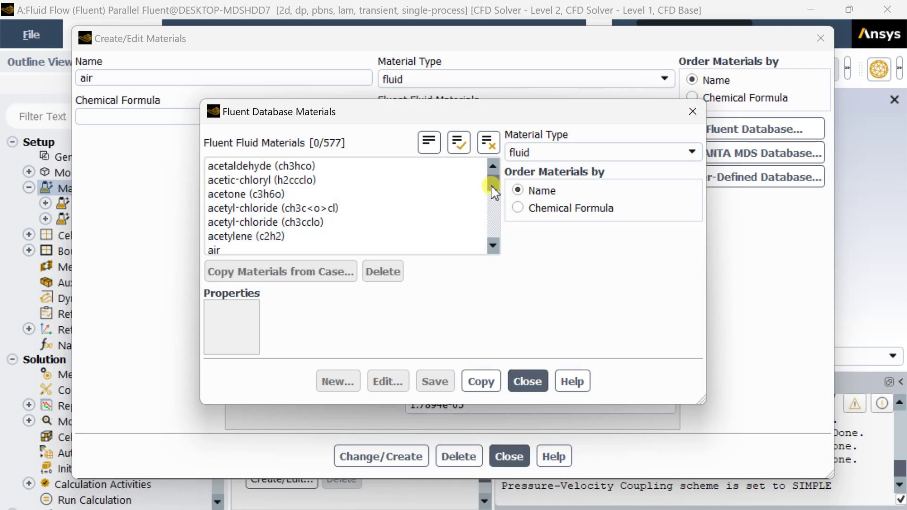
pyautogui.moveTo(492, 178); pyautogui.dragTo(486, 263)
pyautogui.click(306, 208)
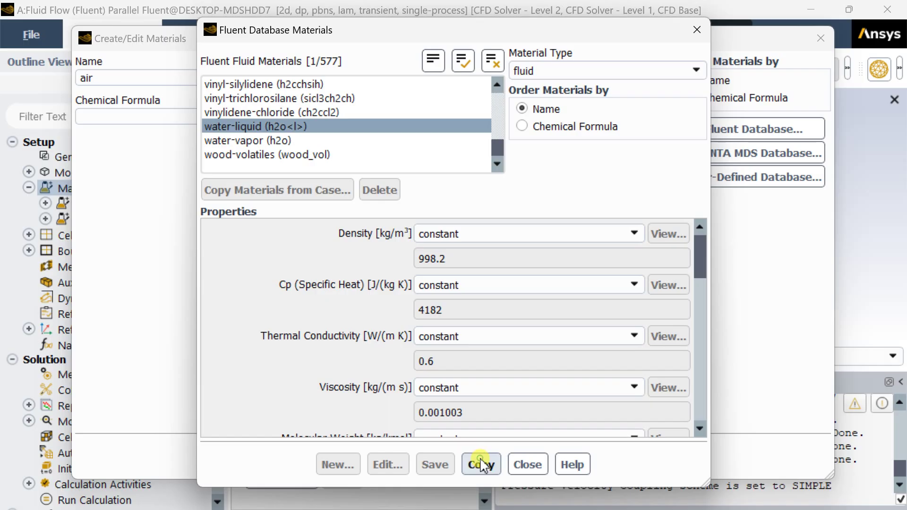
pyautogui.click(533, 465)
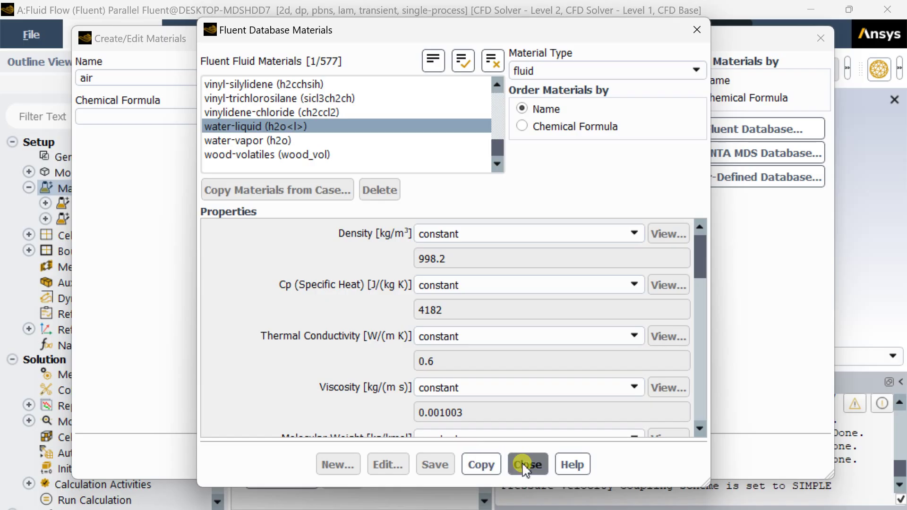
pyautogui.click(340, 455)
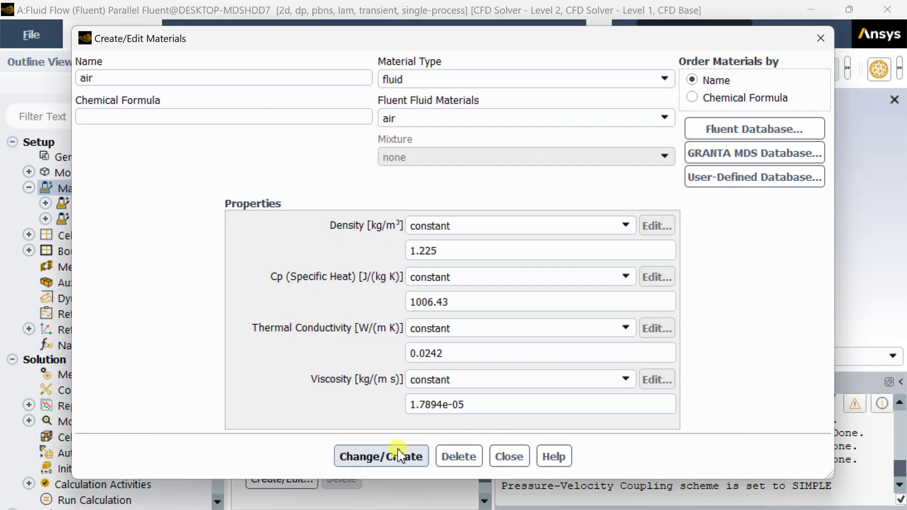
pyautogui.click(507, 452)
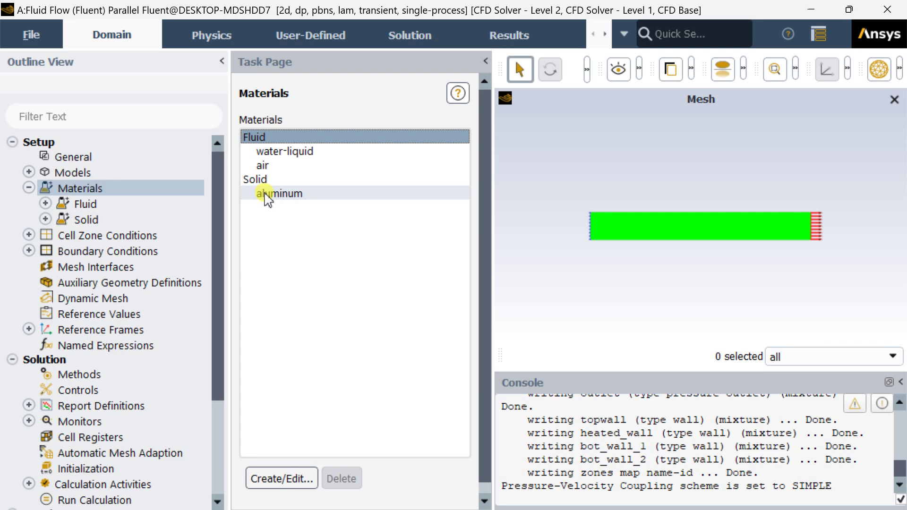
# - Assign water-liquid as the material of the surface_body cell zone and apply it
pyautogui.click(119, 236)
pyautogui.click(298, 151)
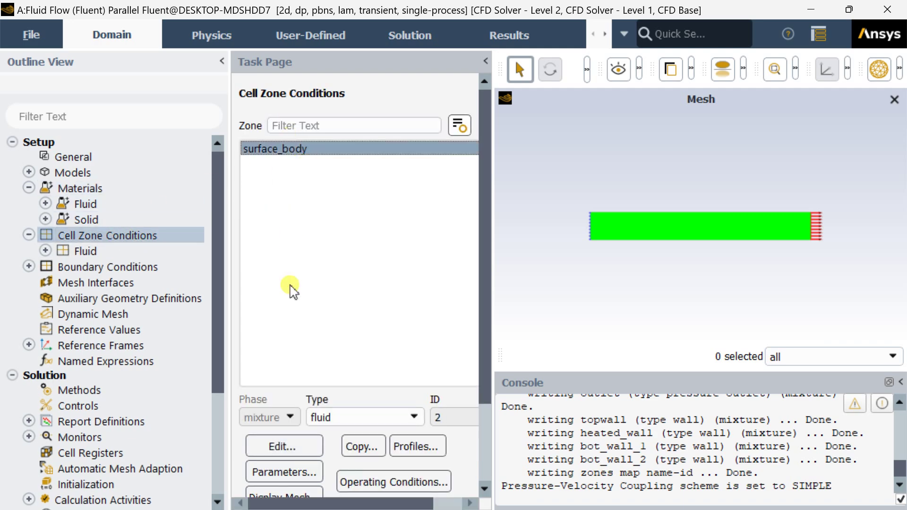
pyautogui.click(287, 447)
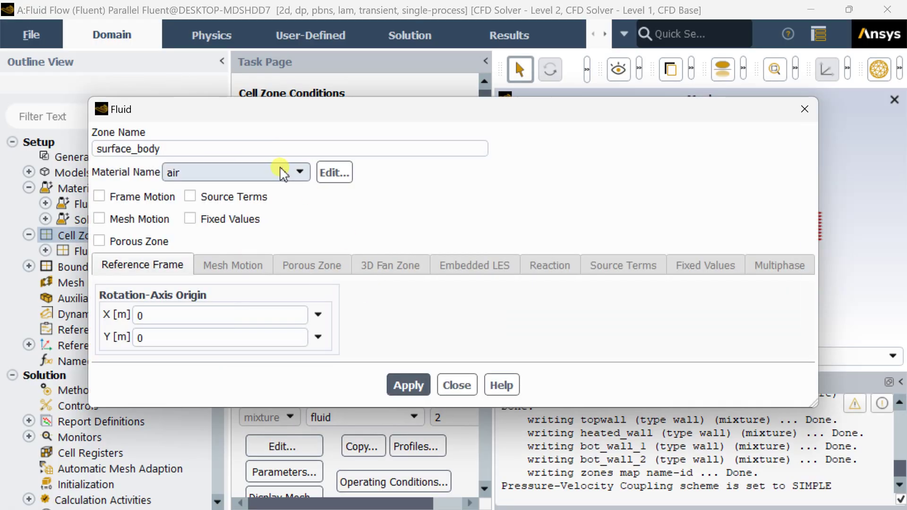
pyautogui.click(277, 172)
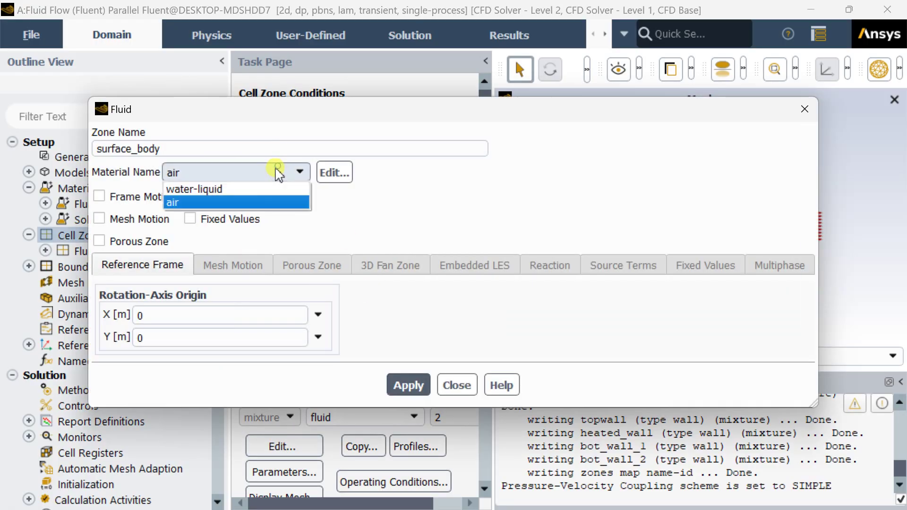
pyautogui.click(258, 190)
pyautogui.click(397, 384)
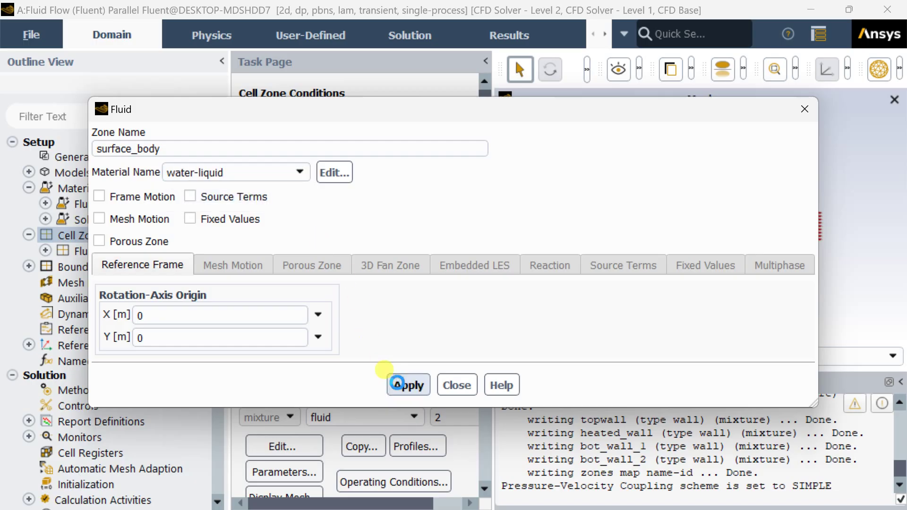
pyautogui.click(440, 386)
# - Apply a thermal condition of 0 W/m² heat flux to the bot_wall_1 boundary
pyautogui.click(115, 255)
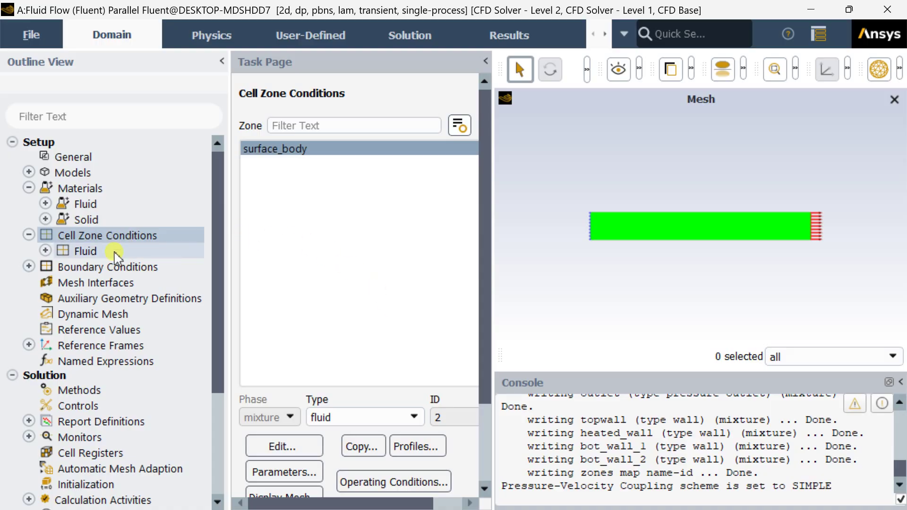
pyautogui.scroll(-1, 118, 251)
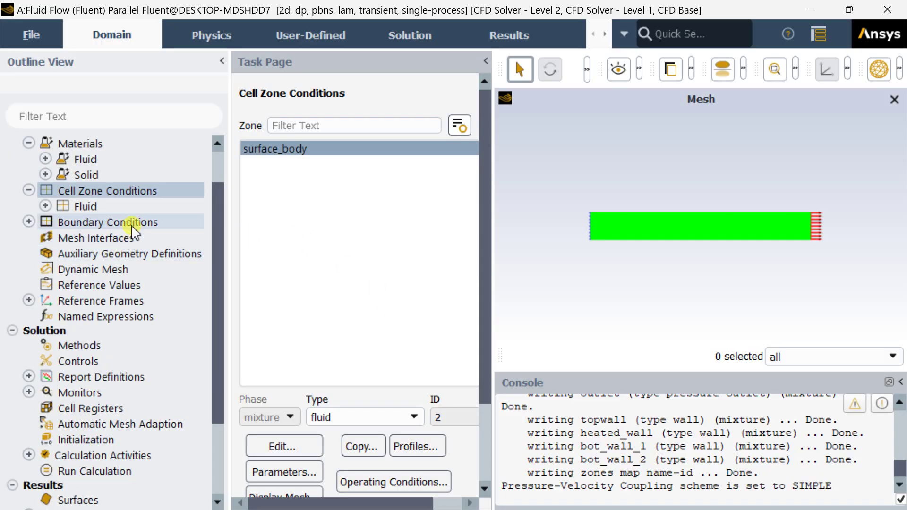
pyautogui.doubleClick(133, 225)
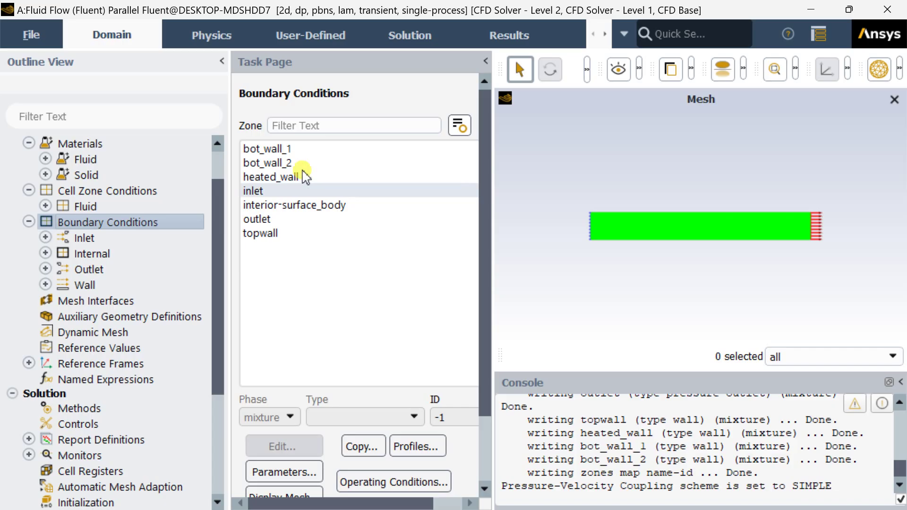
pyautogui.click(304, 148)
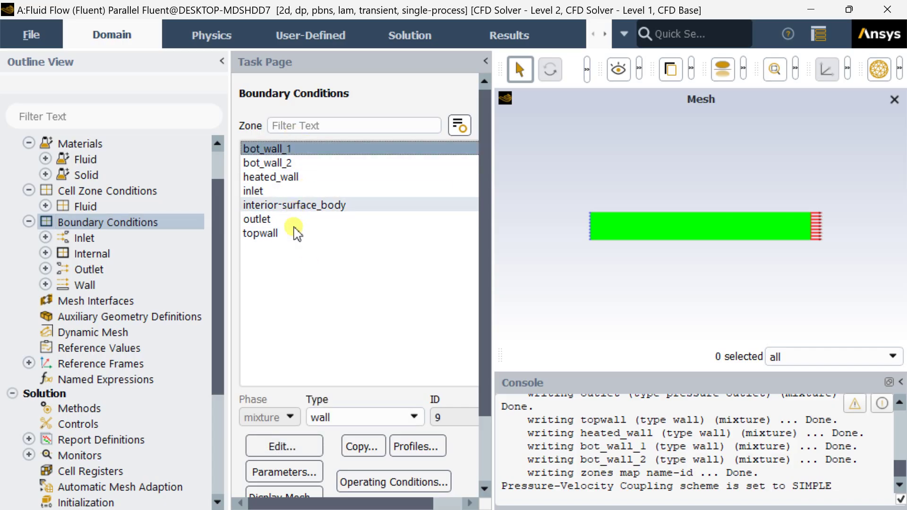
pyautogui.click(304, 446)
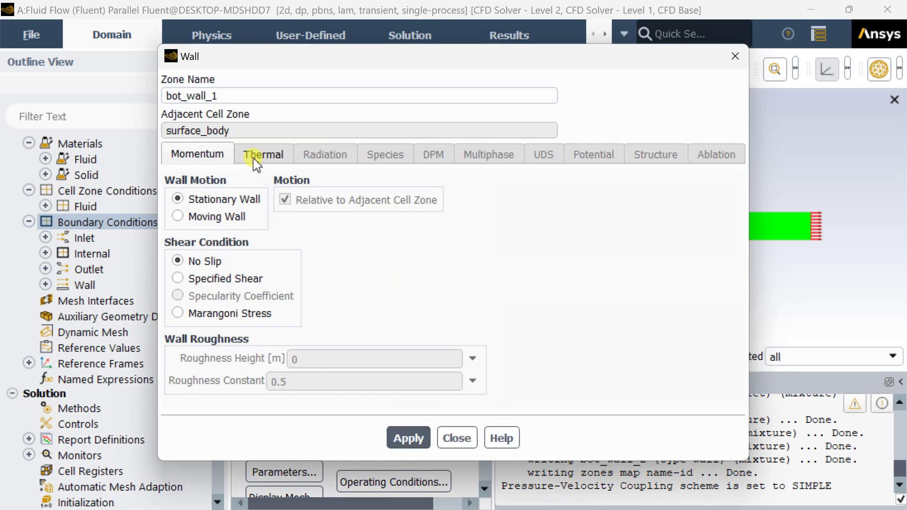
pyautogui.click(252, 156)
pyautogui.click(514, 199)
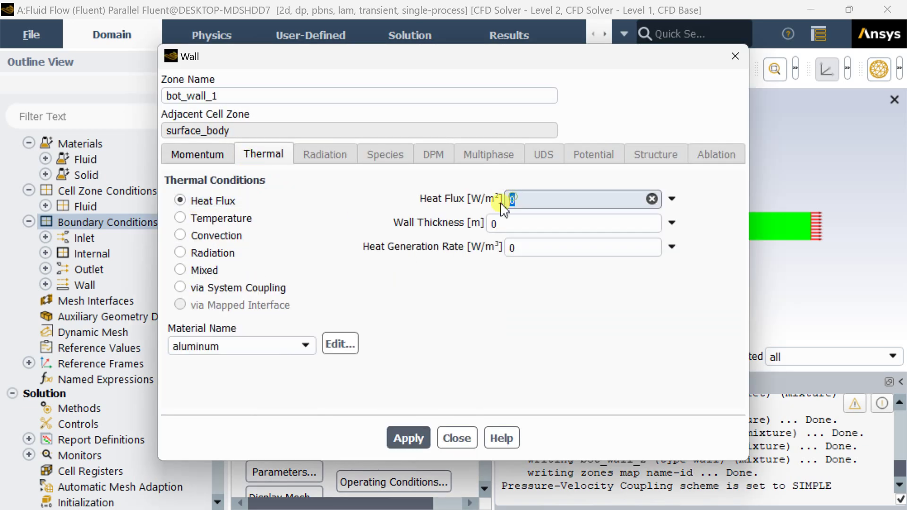
pyautogui.click(406, 438)
pyautogui.click(457, 438)
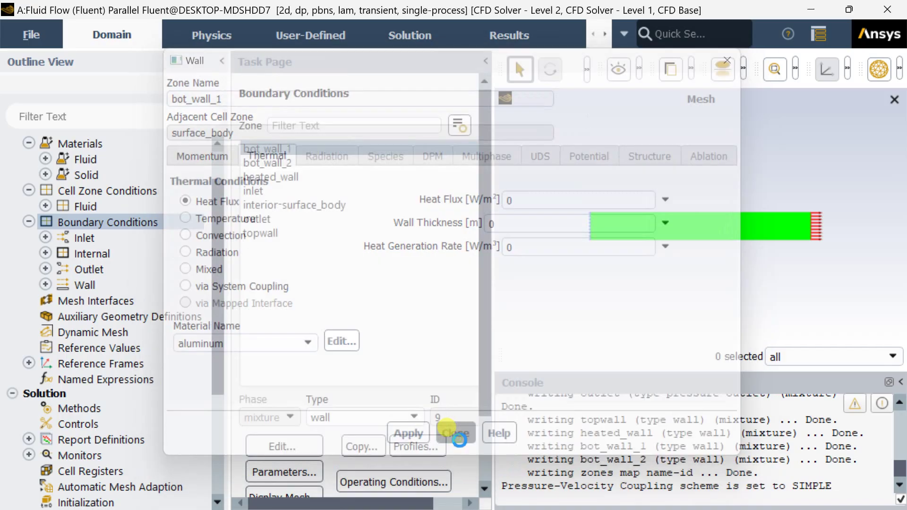
# - Apply a thermal condition of 0 W/m² heat flux to the bot_wall_2 boundary
pyautogui.click(266, 162)
pyautogui.click(278, 448)
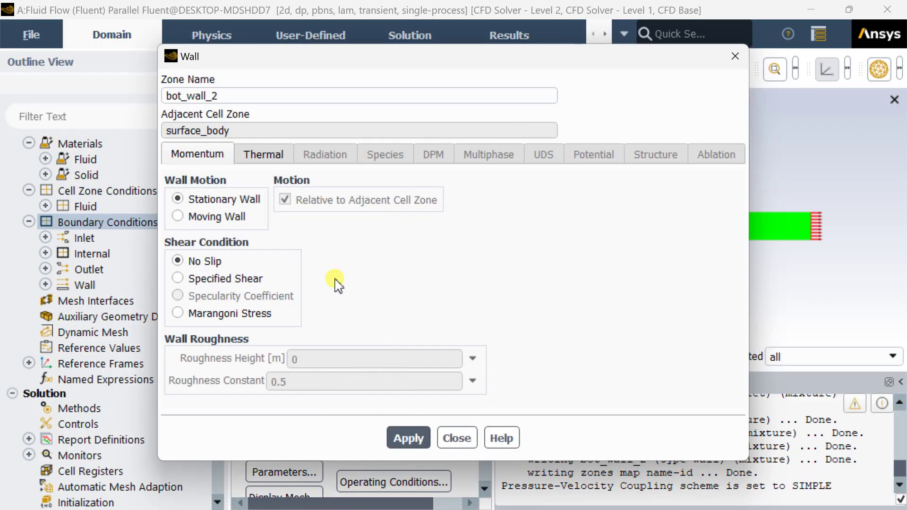
pyautogui.click(261, 155)
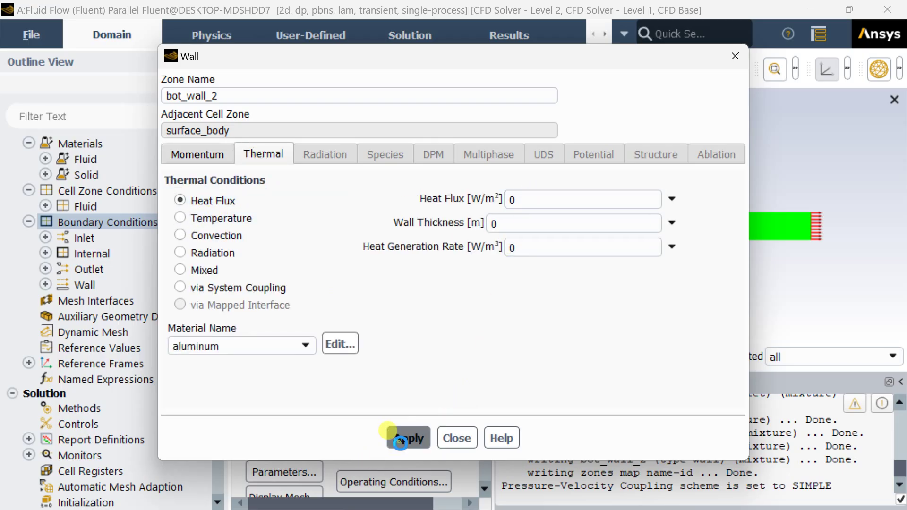
pyautogui.click(457, 438)
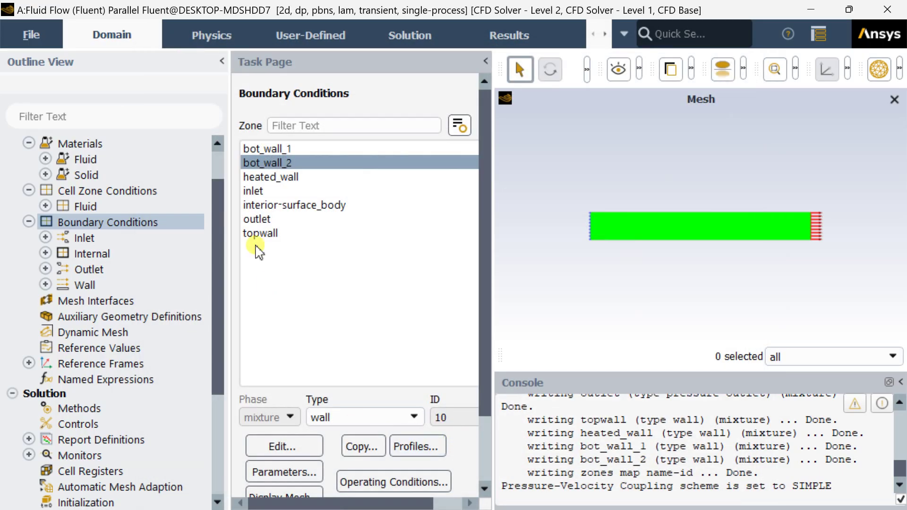
# - Set the inlet's velocity magnitude to 0.0001 m/s, keep its temperature at 300 K, and apply the settings
pyautogui.click(265, 178)
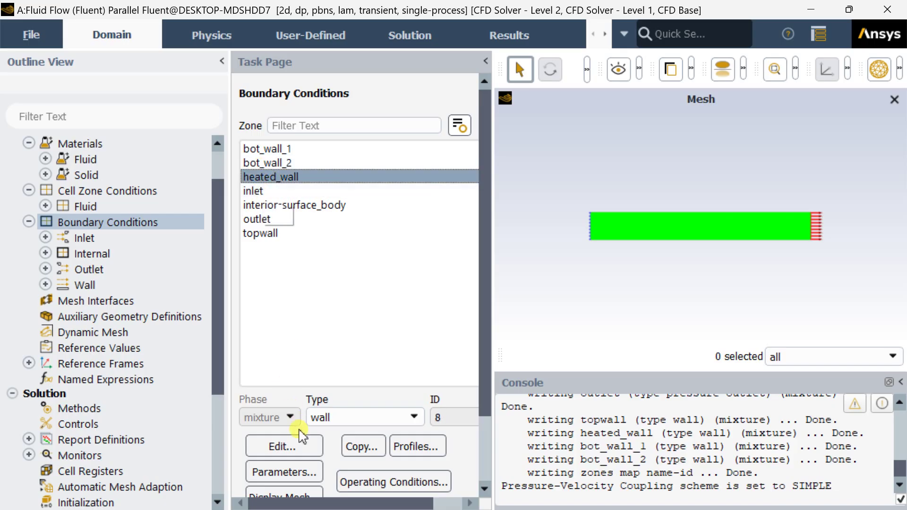
pyautogui.click(293, 190)
pyautogui.click(283, 446)
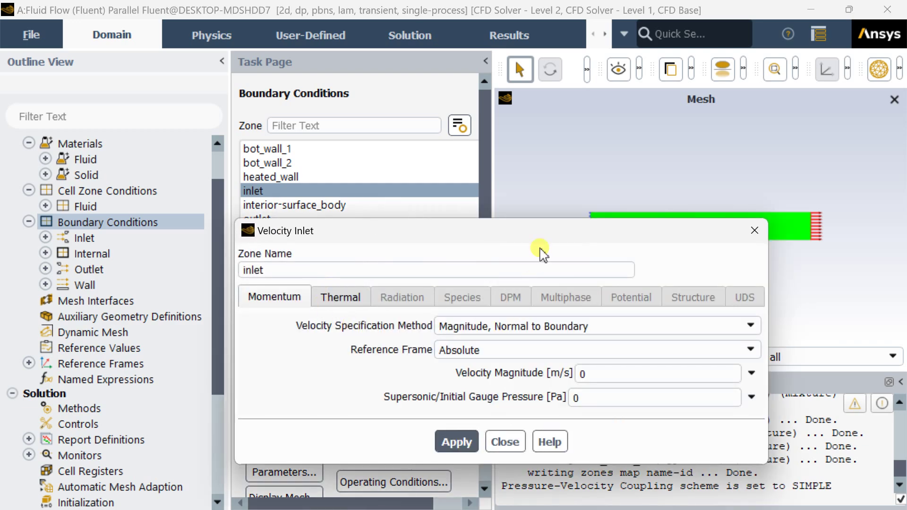
pyautogui.moveTo(541, 230); pyautogui.dragTo(507, 104)
pyautogui.click(562, 248)
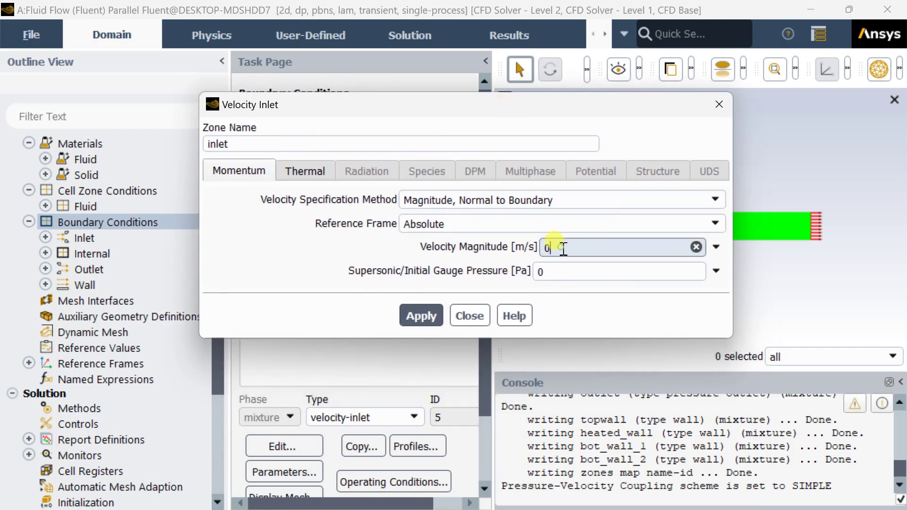
pyautogui.write('.0001')
pyautogui.click(432, 321)
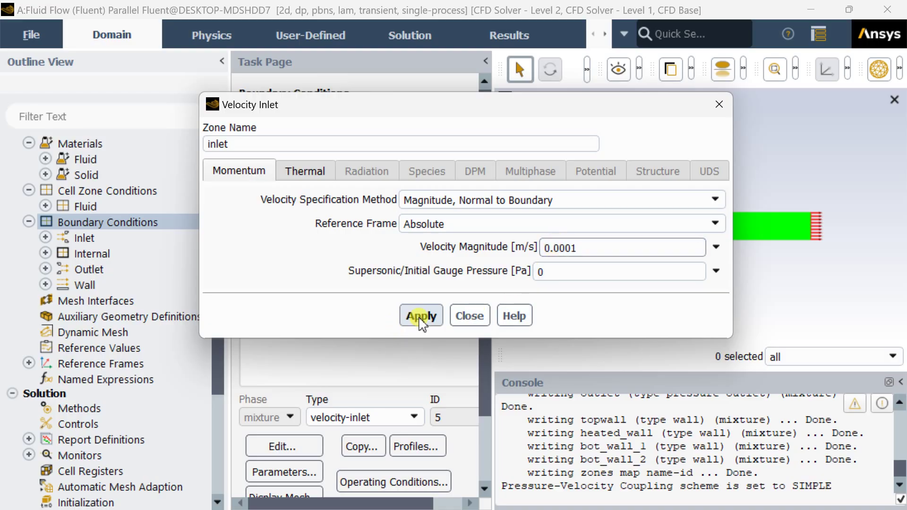
pyautogui.click(310, 175)
pyautogui.moveTo(318, 199); pyautogui.dragTo(277, 198)
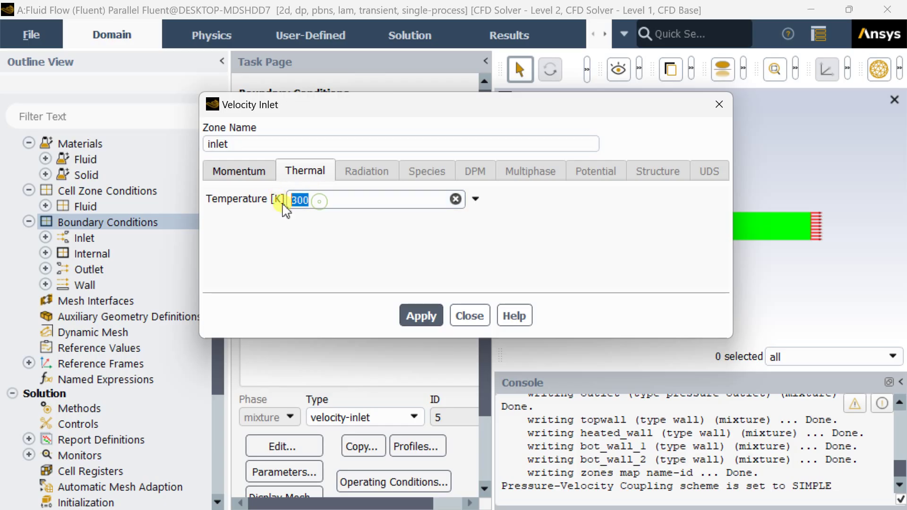
pyautogui.click(246, 171)
pyautogui.click(426, 319)
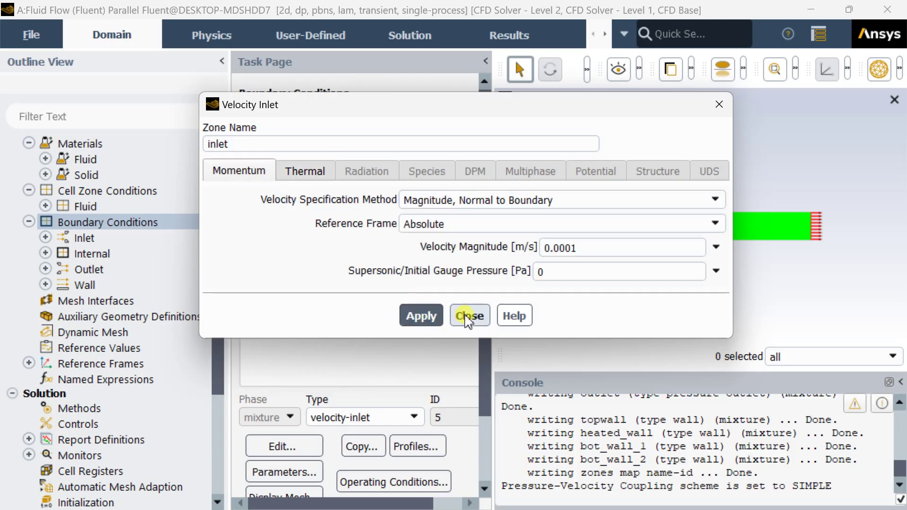
pyautogui.click(465, 316)
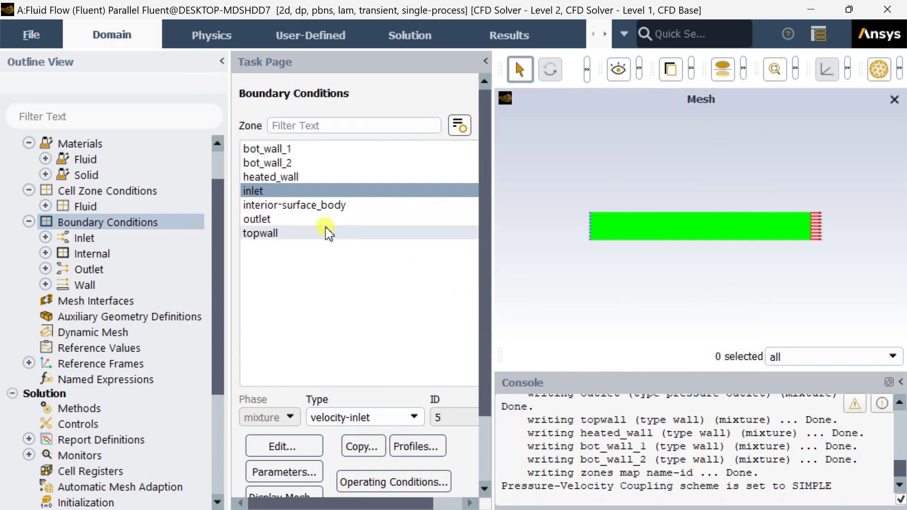
# - Apply a thermal condition of 0 W/m² heat flux to the topwall boundary
pyautogui.click(295, 206)
pyautogui.click(292, 219)
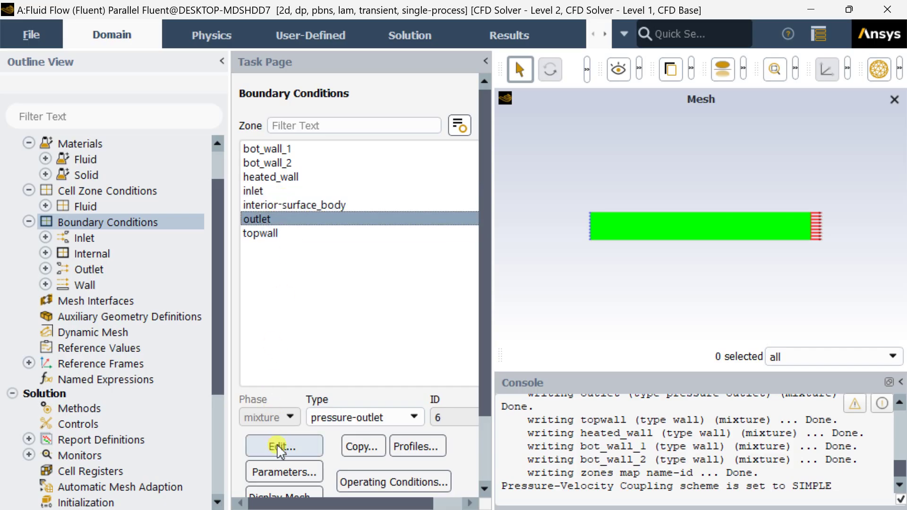
pyautogui.click(263, 233)
pyautogui.click(278, 447)
pyautogui.click(264, 154)
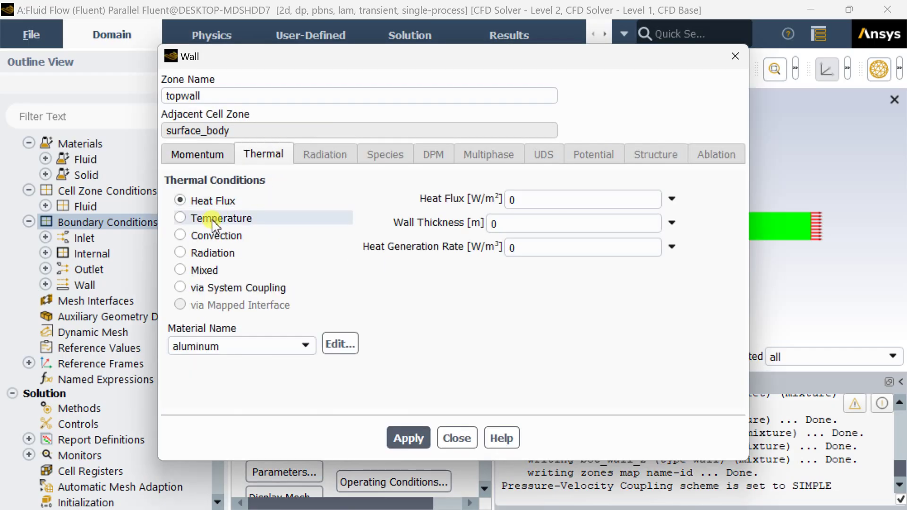
pyautogui.click(411, 437)
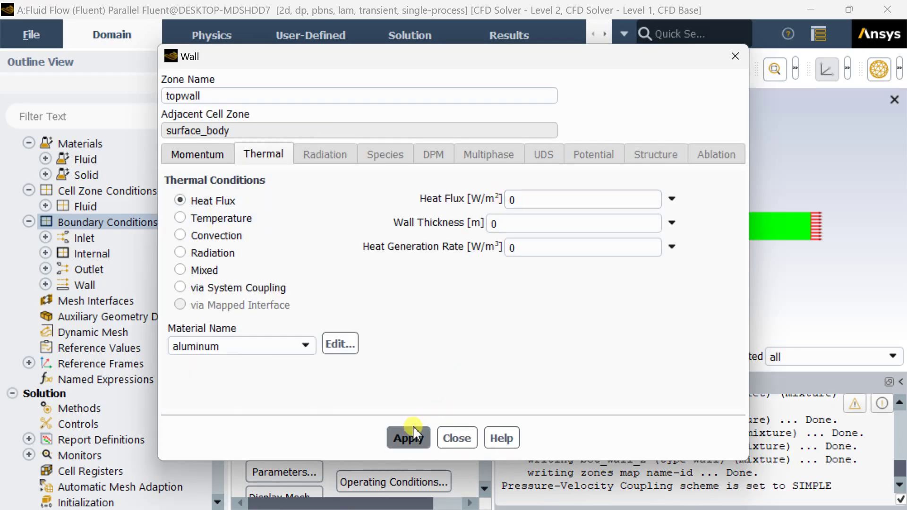
pyautogui.click(457, 438)
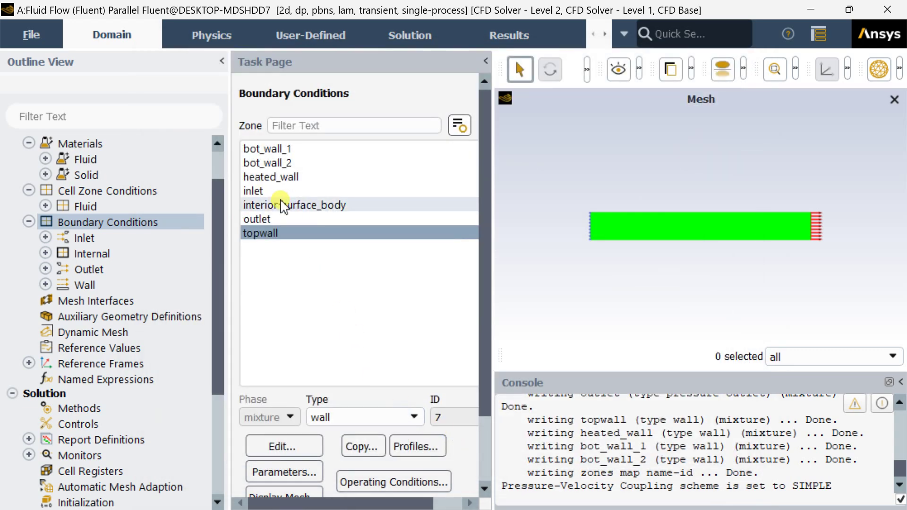
# - Select the heated_wall boundary and save the project
pyautogui.click(281, 182)
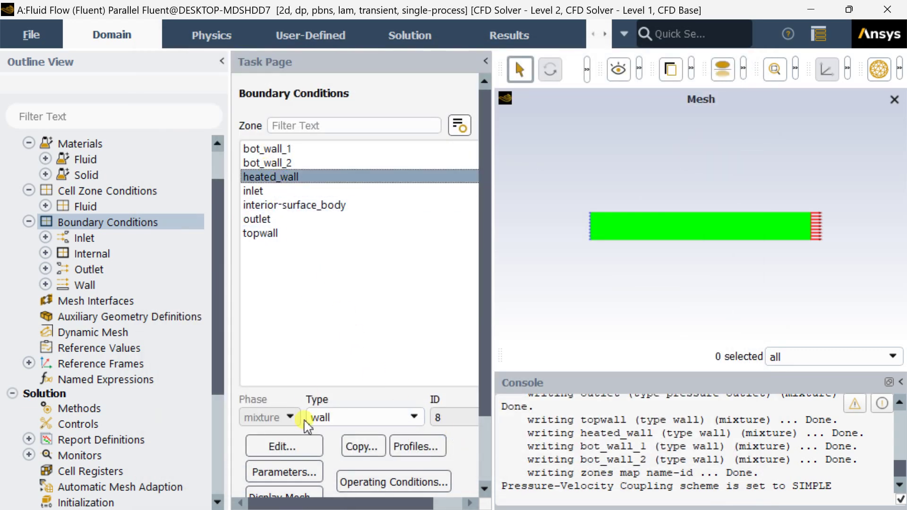
pyautogui.click(293, 456)
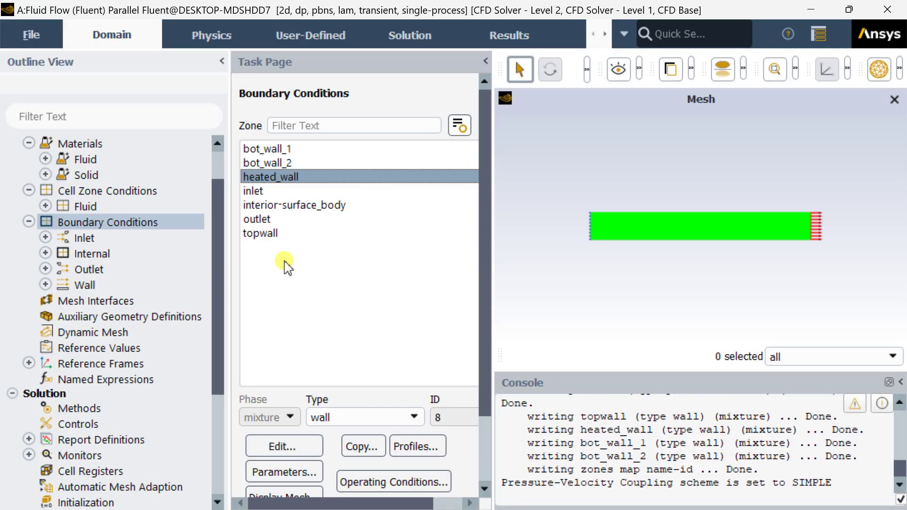
pyautogui.click(34, 38)
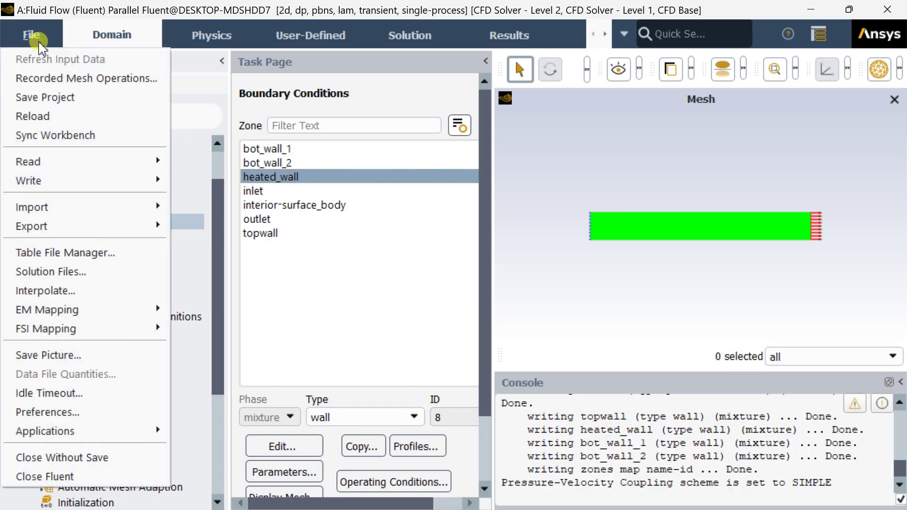
pyautogui.click(37, 95)
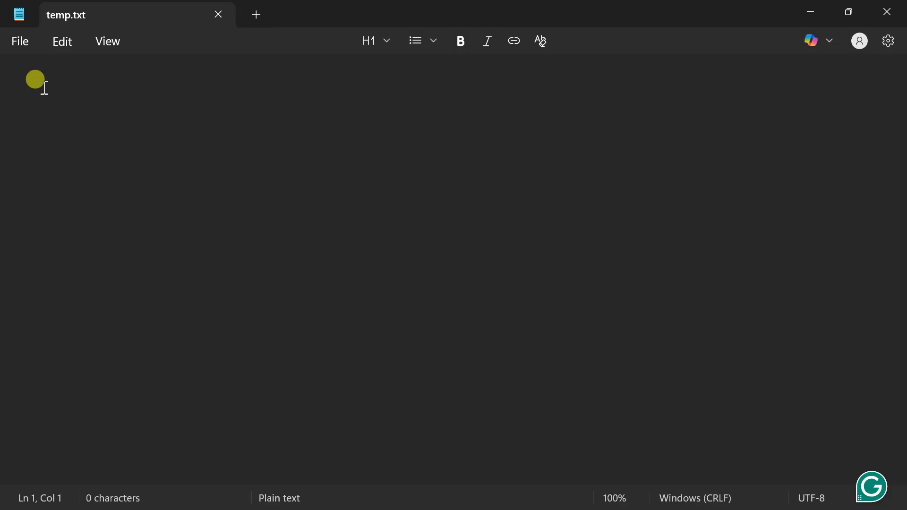
# - Switch to Notepad and write the profile header line "temp 2 7 1" in temp.txt
pyautogui.write('temp')
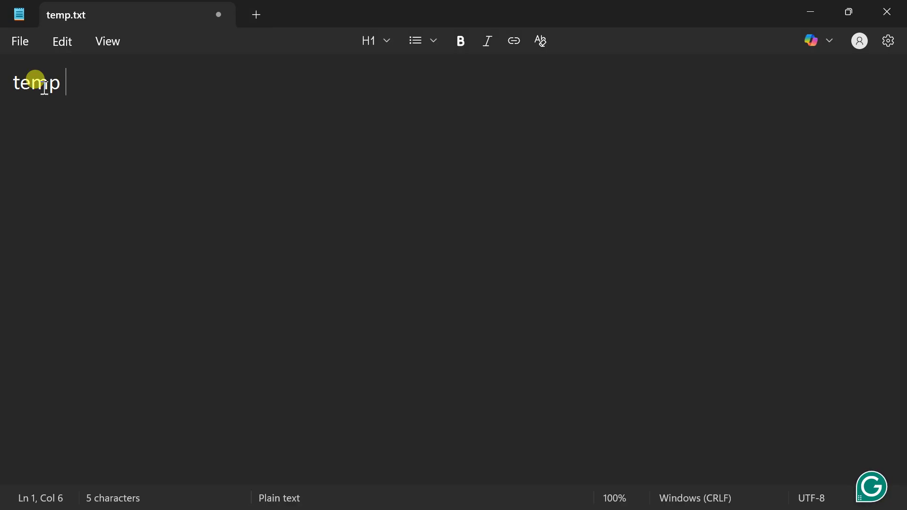
pyautogui.write('2')
pyautogui.write('7')
pyautogui.press('Return')
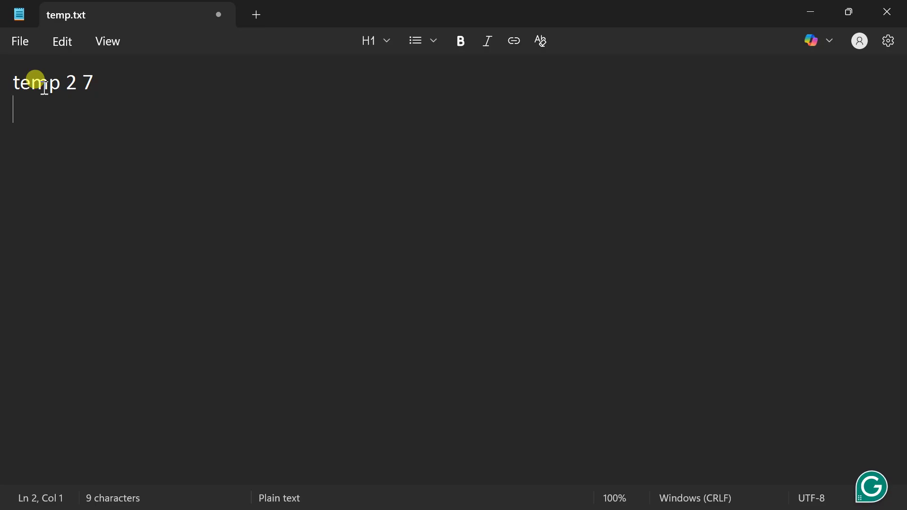
pyautogui.press('Left')
pyautogui.write('1')
pyautogui.press('Return')
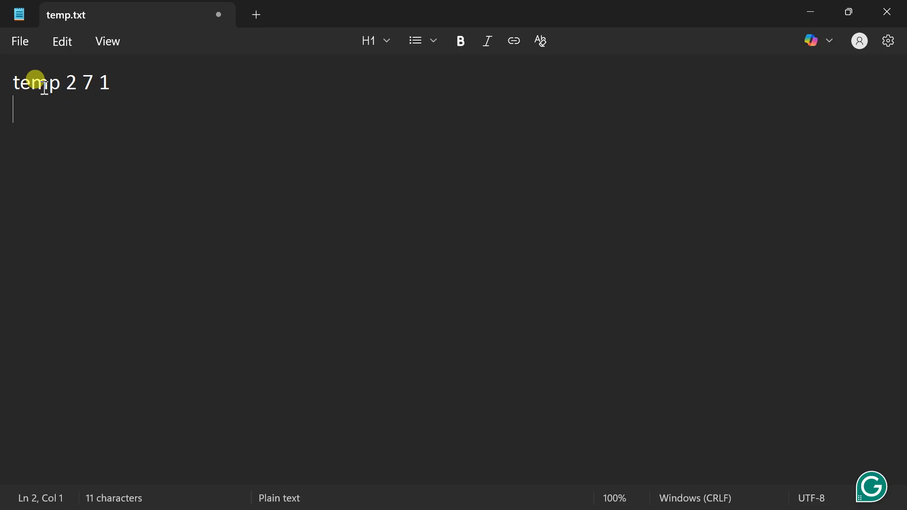
# - Add the column name line "time temperature" below the profile header
pyautogui.write('time ')
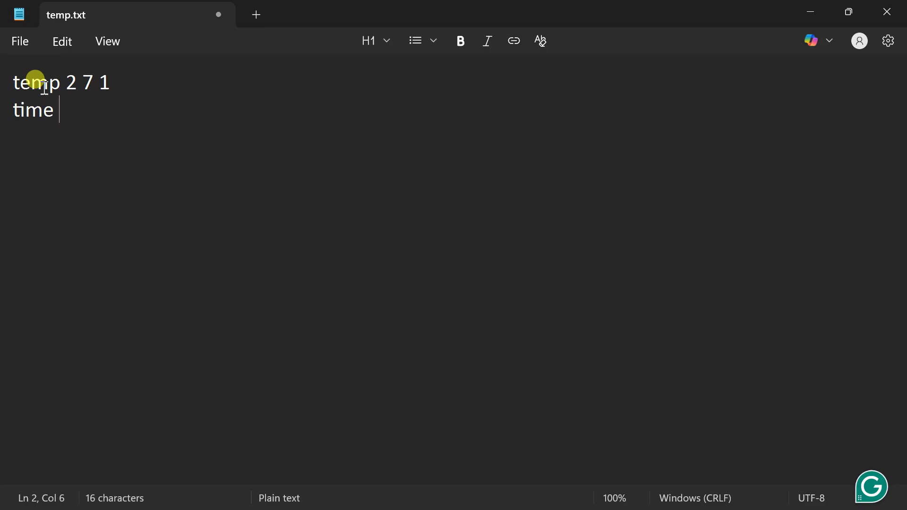
pyautogui.write('tempe')
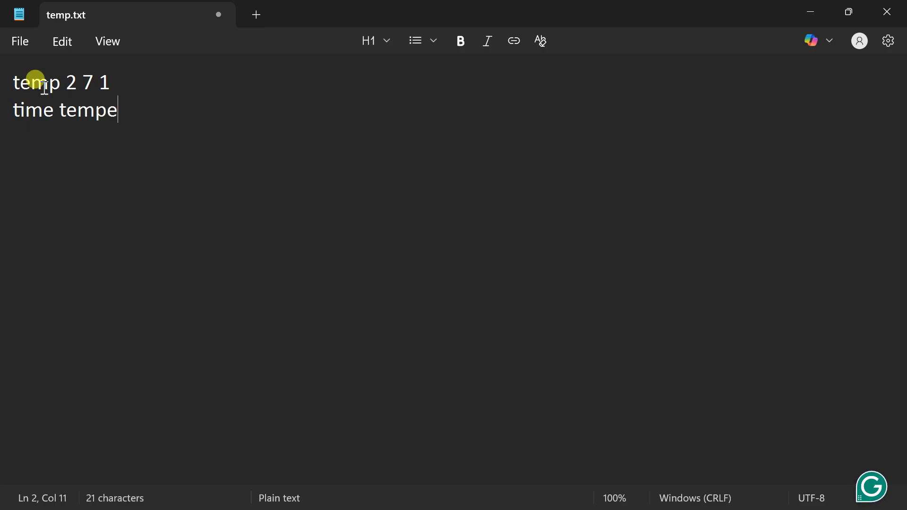
pyautogui.write('rature')
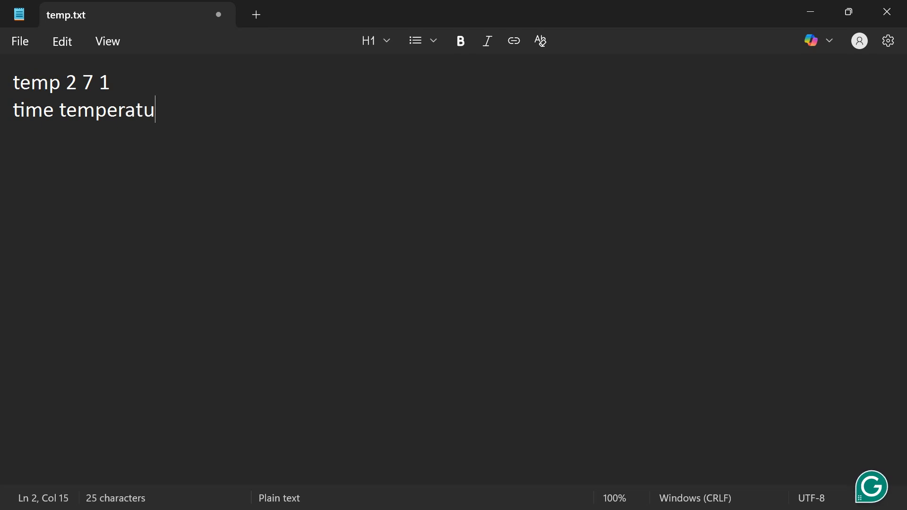
# - Add the first two data rows below the column names in temp.txt: time 0 with 300, and time 10 with 310
pyautogui.press('Return')
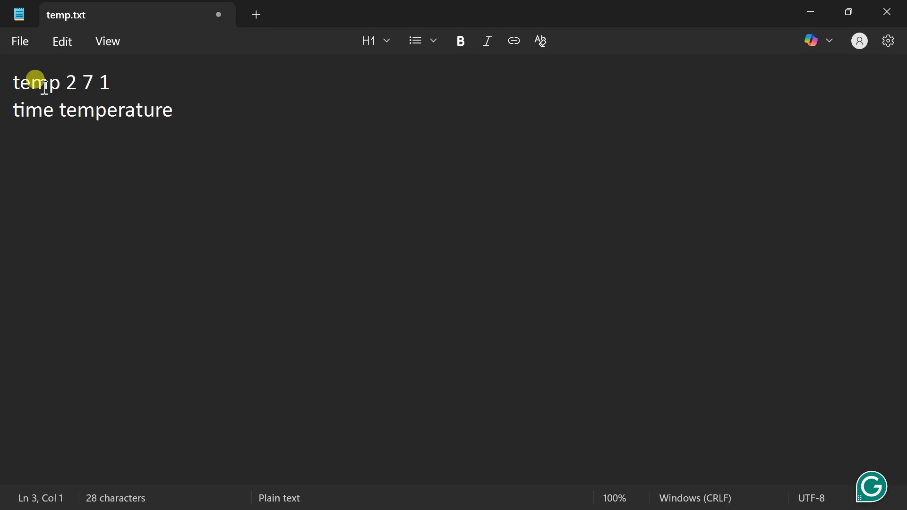
pyautogui.write('0')
pyautogui.press('Tab')
pyautogui.write('300')
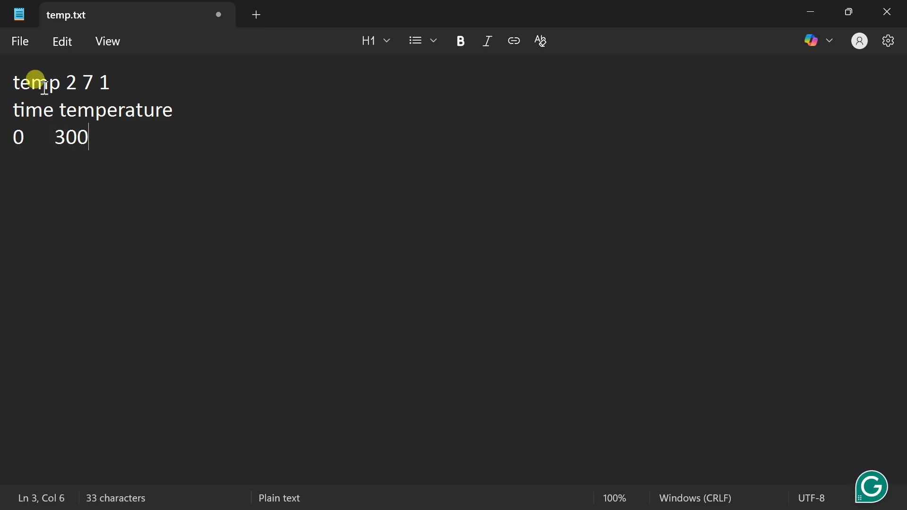
pyautogui.press('Return')
pyautogui.write('10')
pyautogui.press('Tab')
pyautogui.write('310')
# - Add the data rows for time 20 with temperature 300 and time 30 with temperature 320
pyautogui.press('Return')
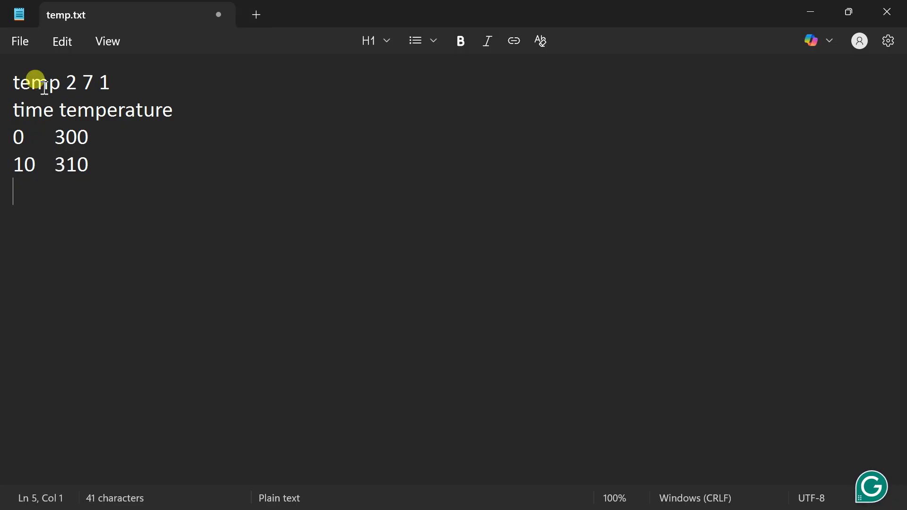
pyautogui.write('20')
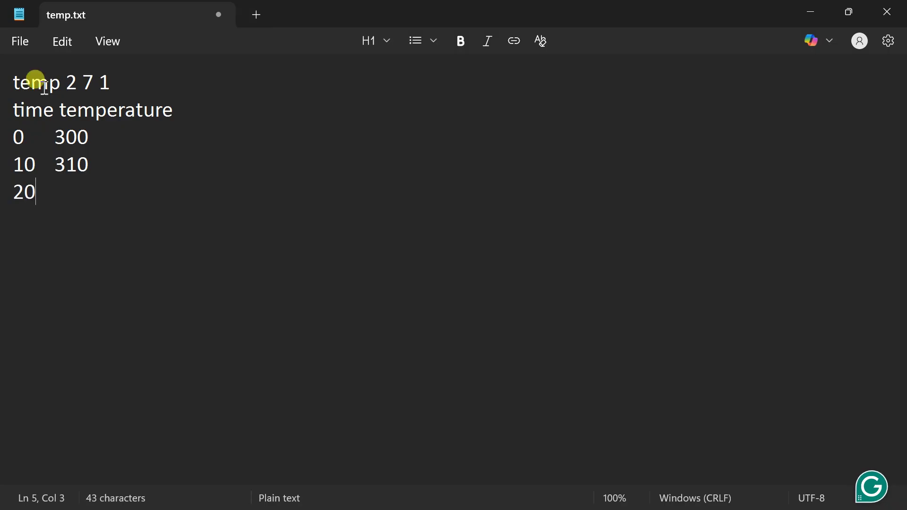
pyautogui.press('Tab')
pyautogui.write('300')
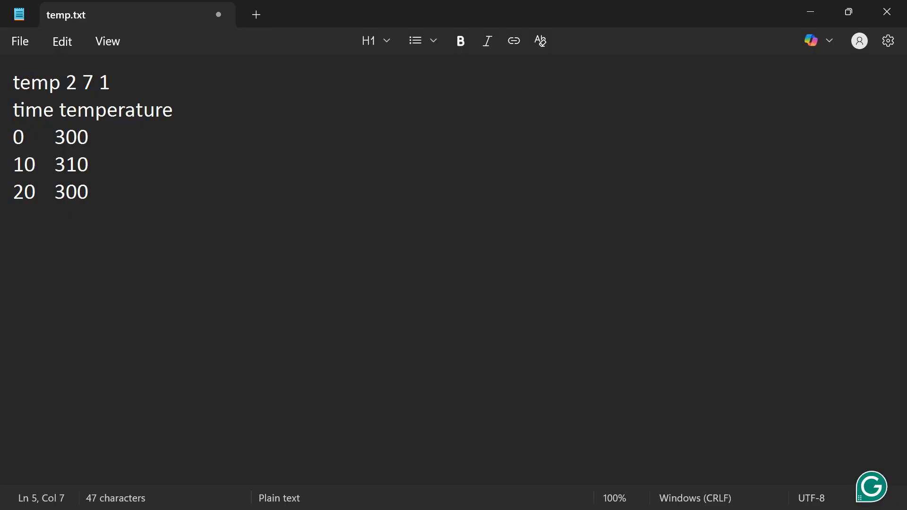
pyautogui.press('Return')
pyautogui.write('30')
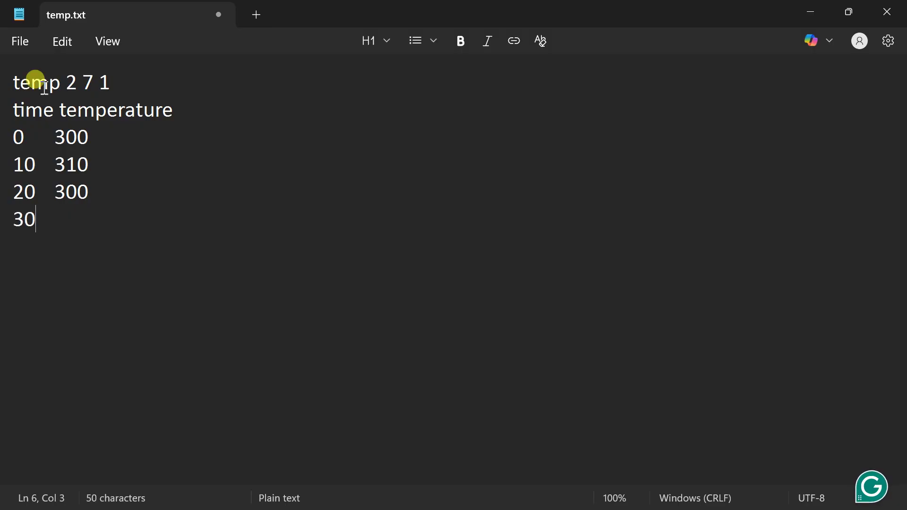
pyautogui.press('Tab')
pyautogui.write('320')
# - Add the last three data rows: time 40 with 300, time 50 with 330, and time 60 with 300
pyautogui.press('Return')
pyautogui.write('40')
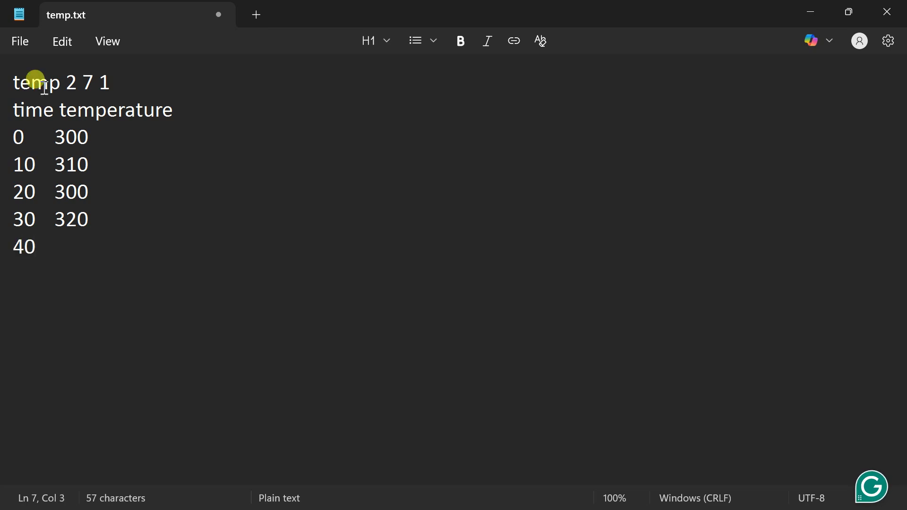
pyautogui.press('Tab')
pyautogui.write('300')
pyautogui.press('Return')
pyautogui.write('50')
pyautogui.press('Tab')
pyautogui.write('330')
pyautogui.press('Return')
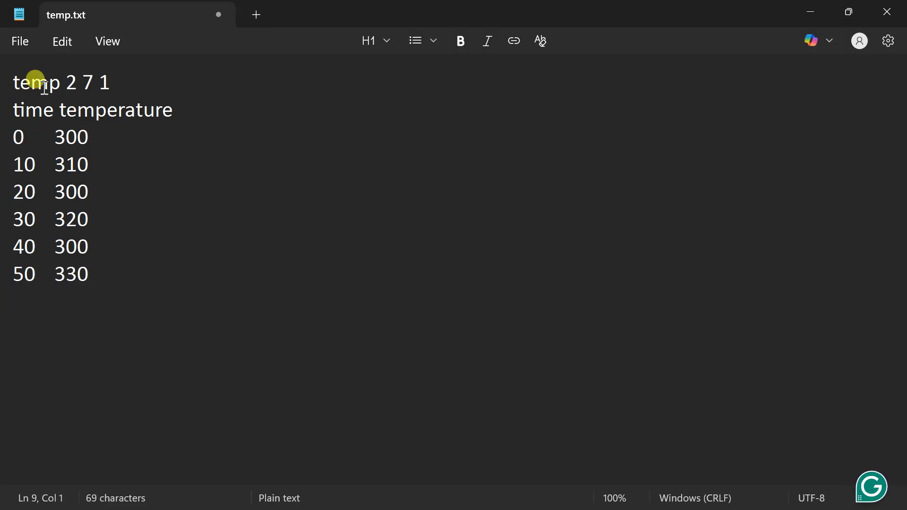
pyautogui.write('60')
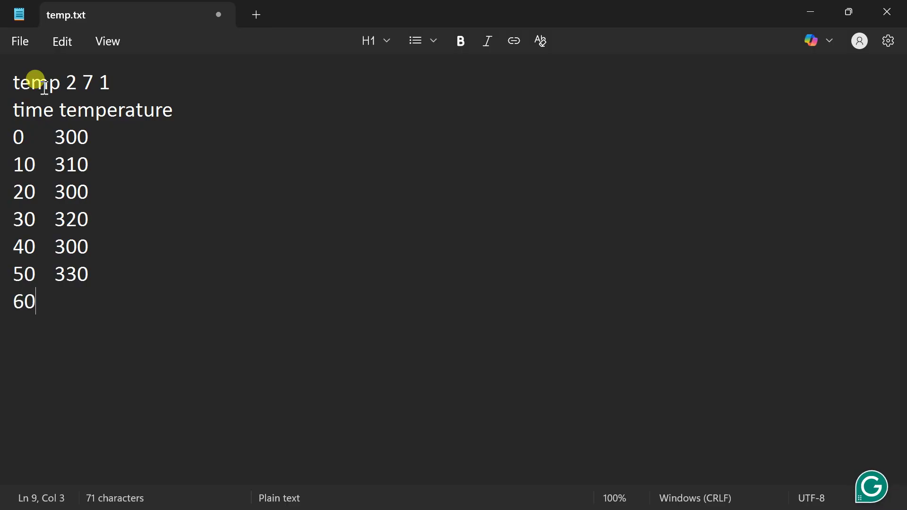
pyautogui.press('Tab')
pyautogui.write('300')
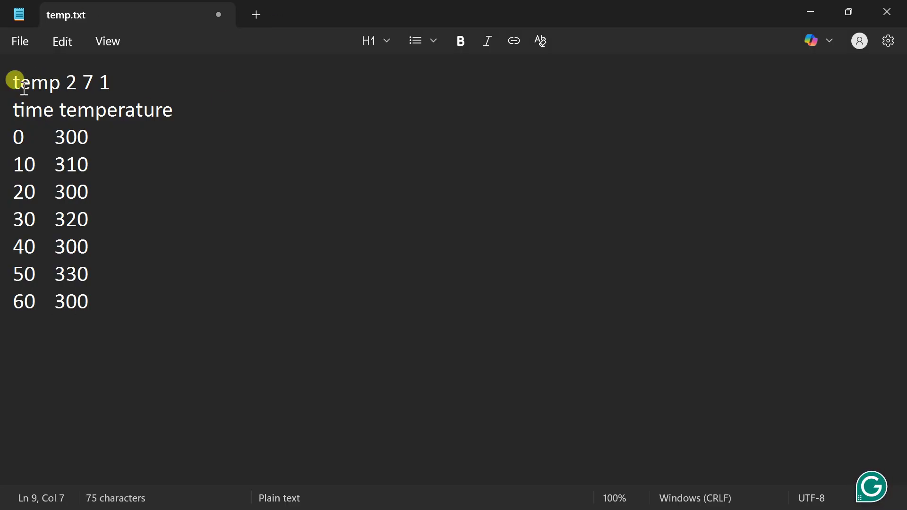
# - Save the completed temperature profile in temp.txt
pyautogui.click(20, 41)
pyautogui.click(52, 205)
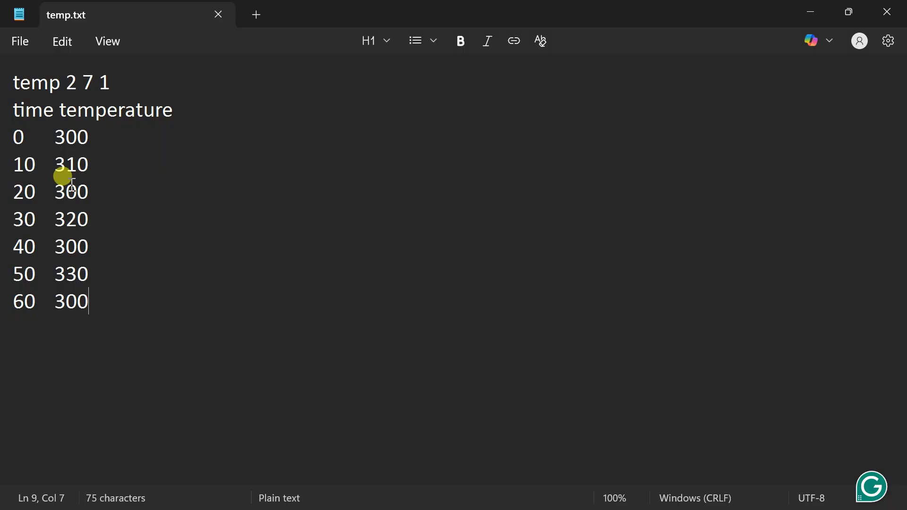
pyautogui.hotkey('ctrl', 'y')
pyautogui.click(23, 38)
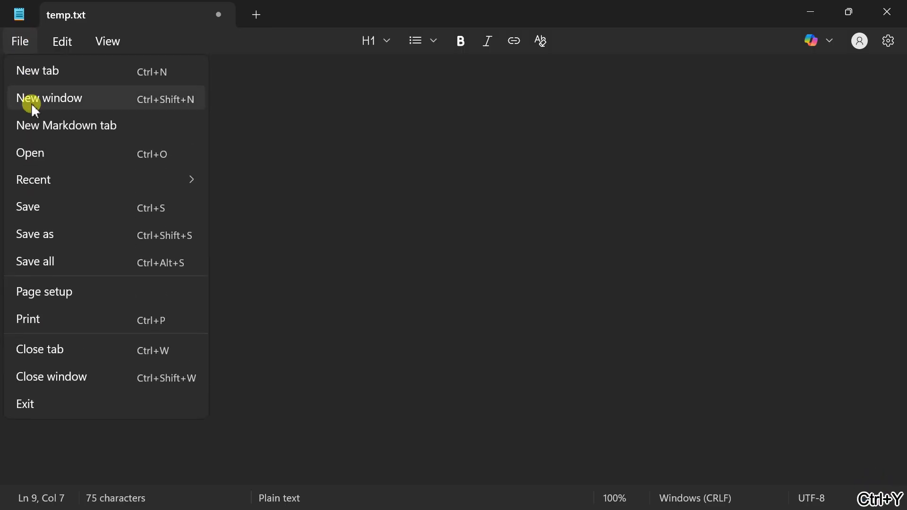
pyautogui.click(51, 203)
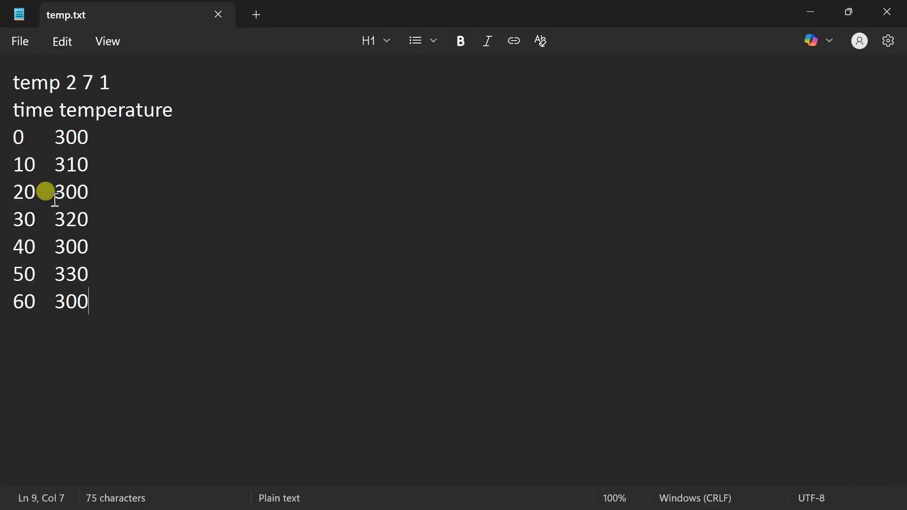
# - Close Notepad and the File Explorer window of the project folder to return to Fluent
pyautogui.click(886, 11)
pyautogui.click(333, 290)
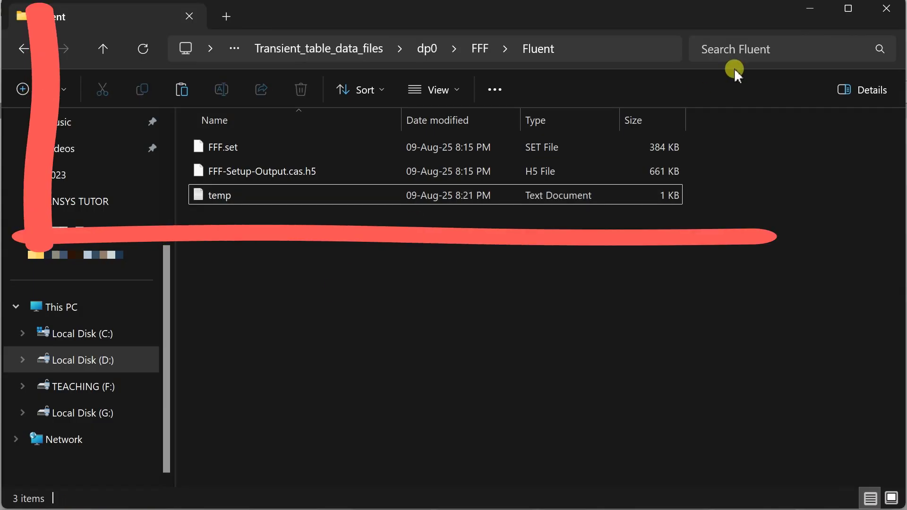
pyautogui.click(886, 11)
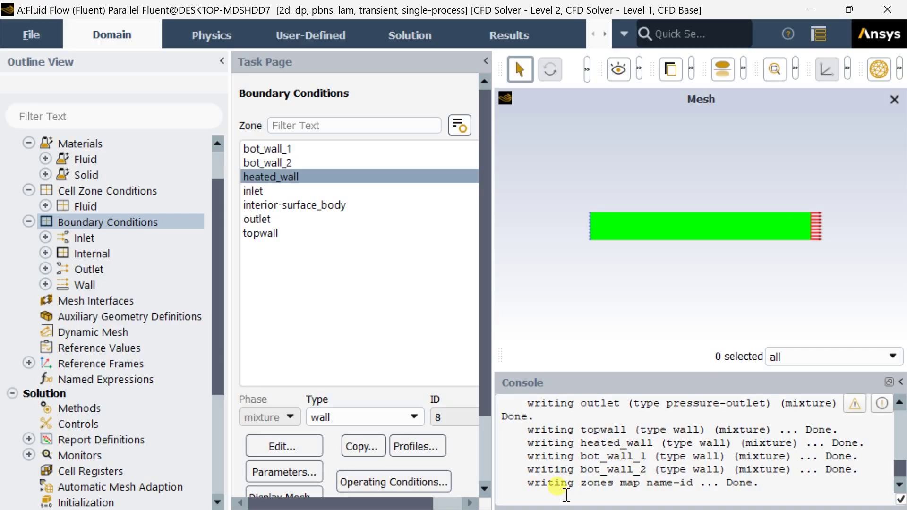
# - Load temp.txt as a transient profile through the console with the file and read-transient-table commands
pyautogui.write('file')
pyautogui.press('Return')
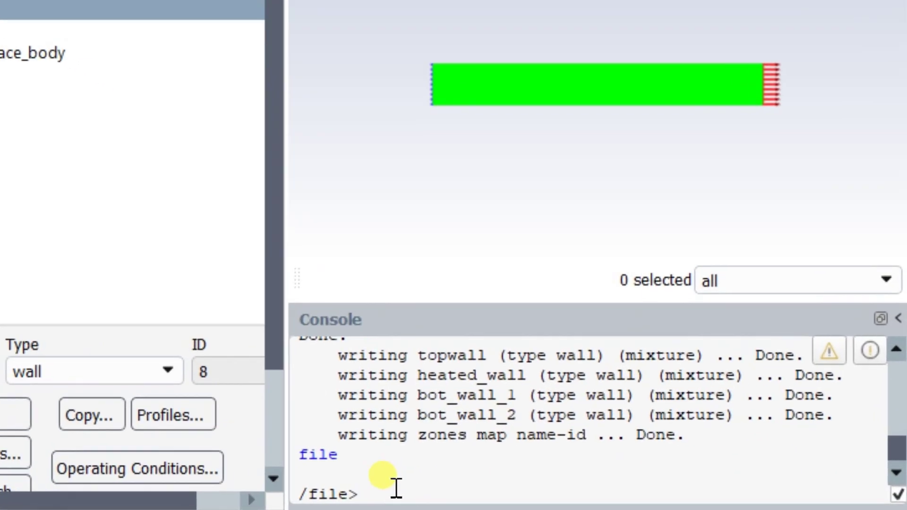
pyautogui.write('read-')
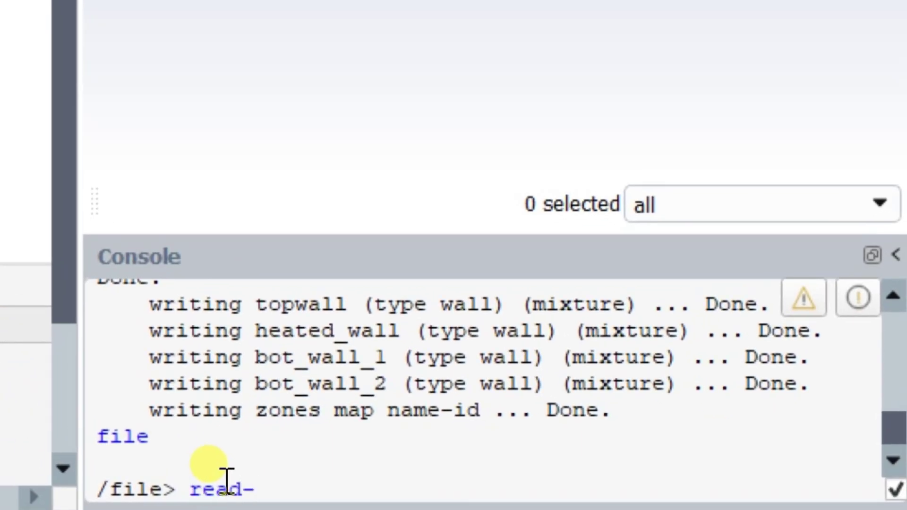
pyautogui.write('ansient-table')
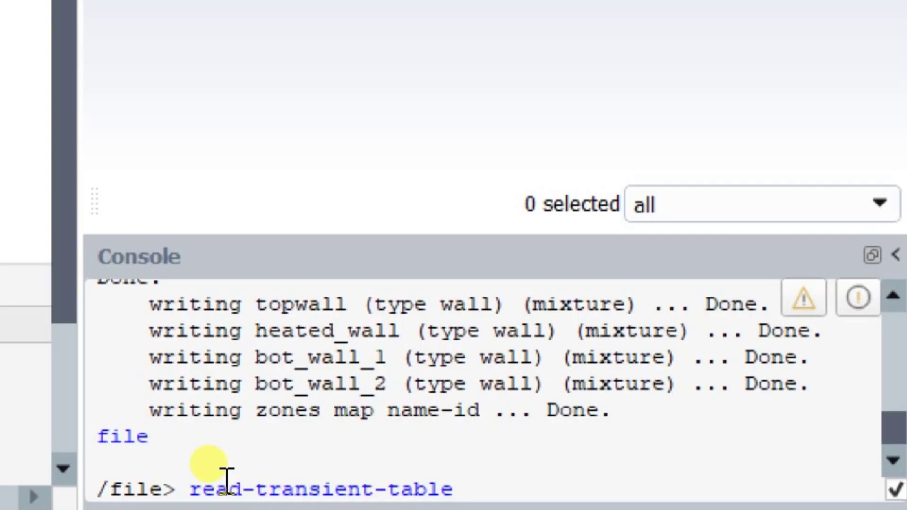
pyautogui.press('Return')
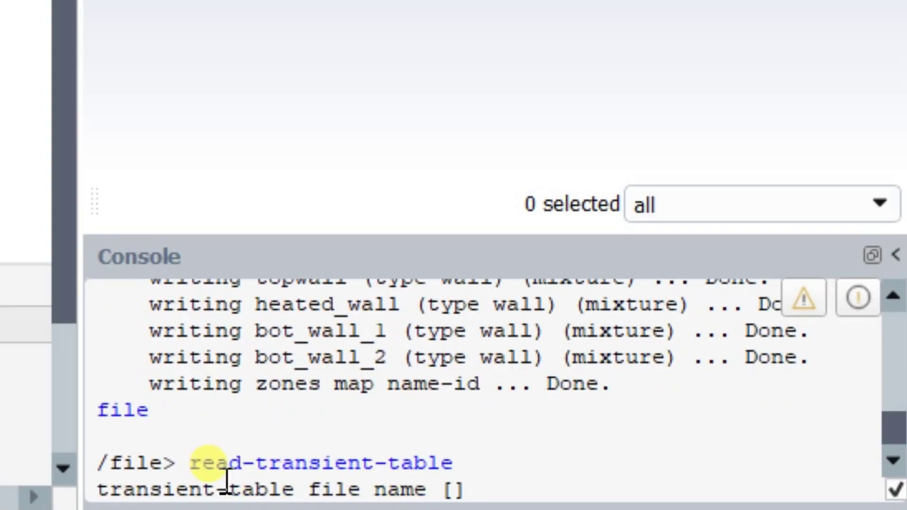
pyautogui.write('temp')
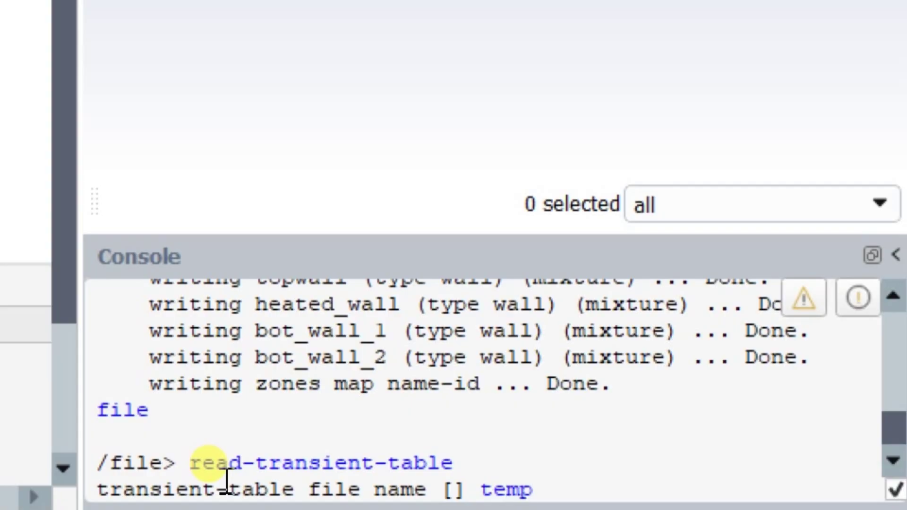
pyautogui.write('.txt')
pyautogui.press('Return')
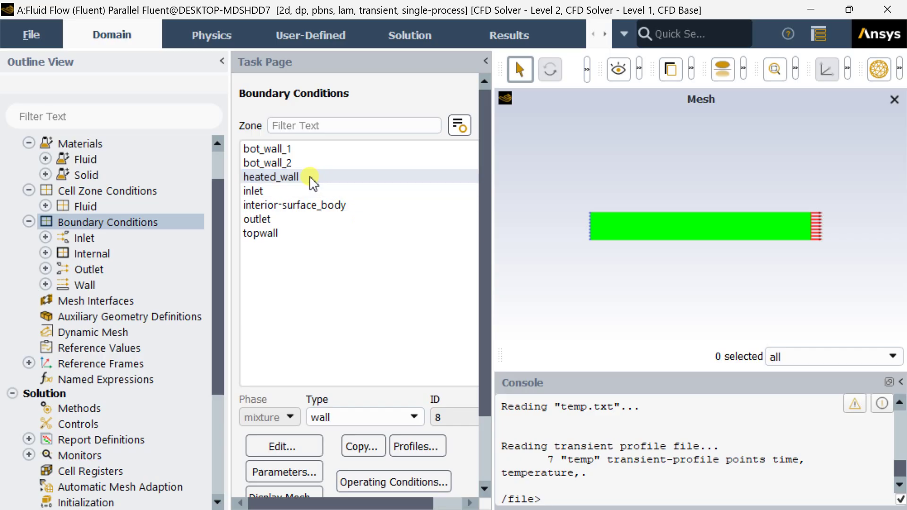
# - Apply a Temperature thermal condition to the heated_wall boundary using the "temp temperature" profile
pyautogui.doubleClick(310, 178)
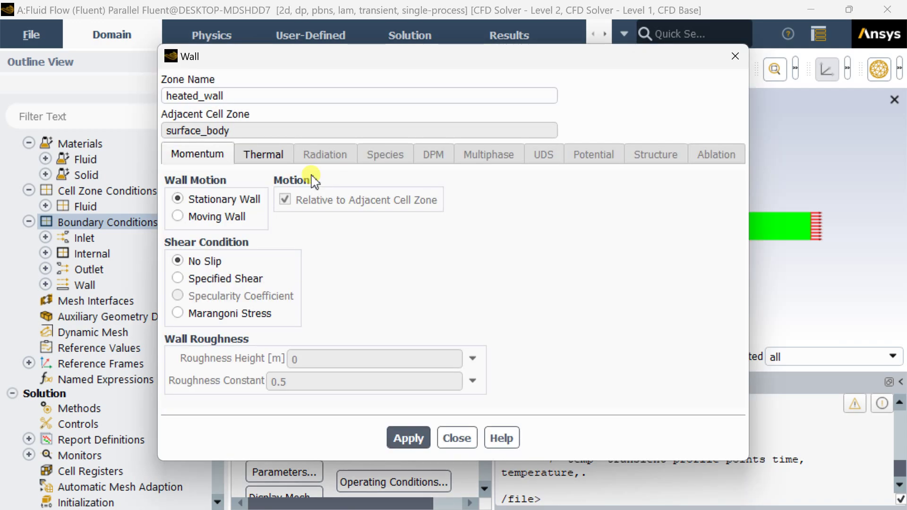
pyautogui.click(287, 155)
pyautogui.click(202, 219)
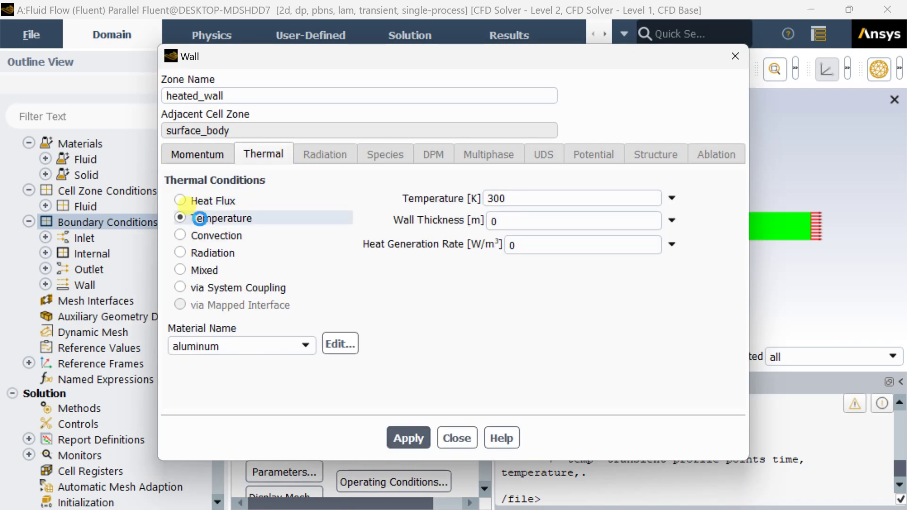
pyautogui.click(672, 199)
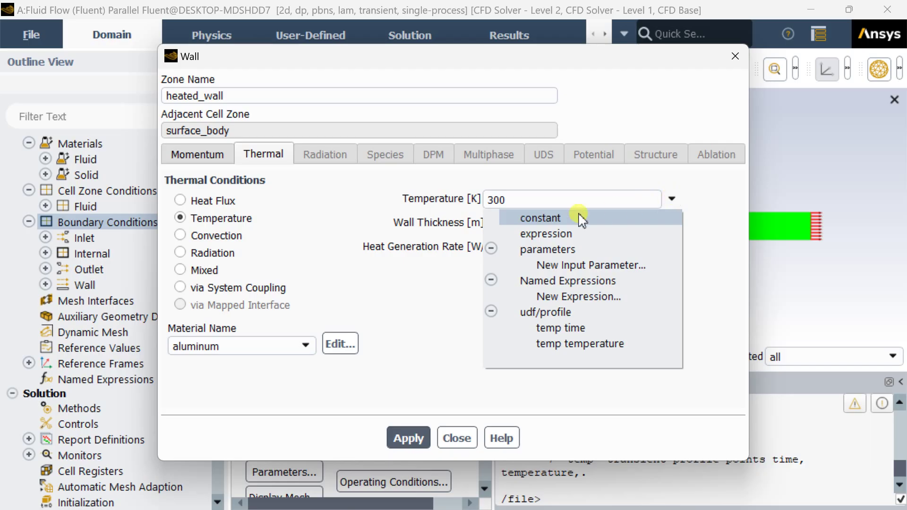
pyautogui.click(556, 345)
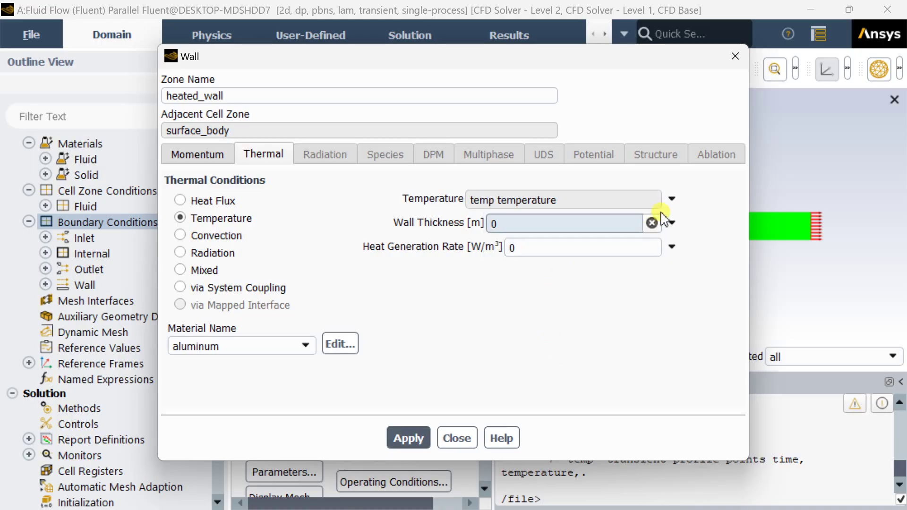
pyautogui.click(409, 442)
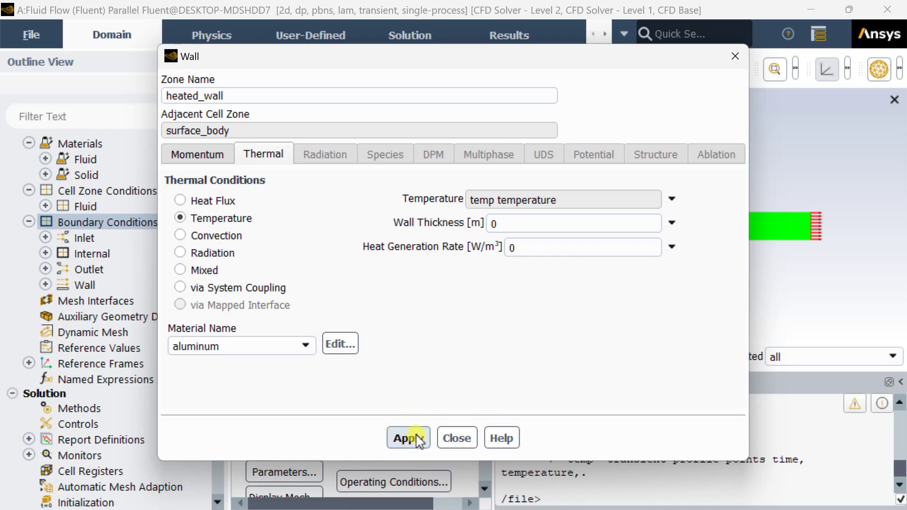
pyautogui.click(456, 438)
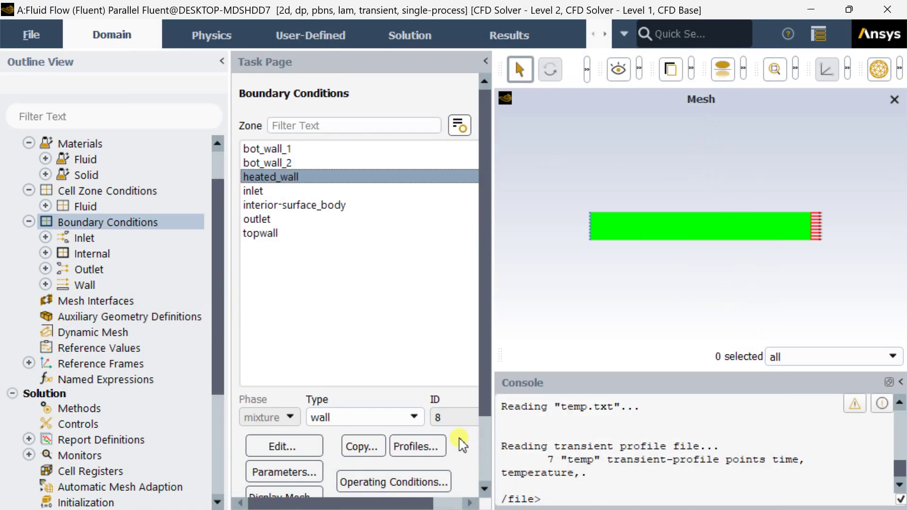
# - Collapse the Boundary Conditions, Cell Zone Conditions and Materials branches of the outline and open Report Definitions
pyautogui.click(29, 222)
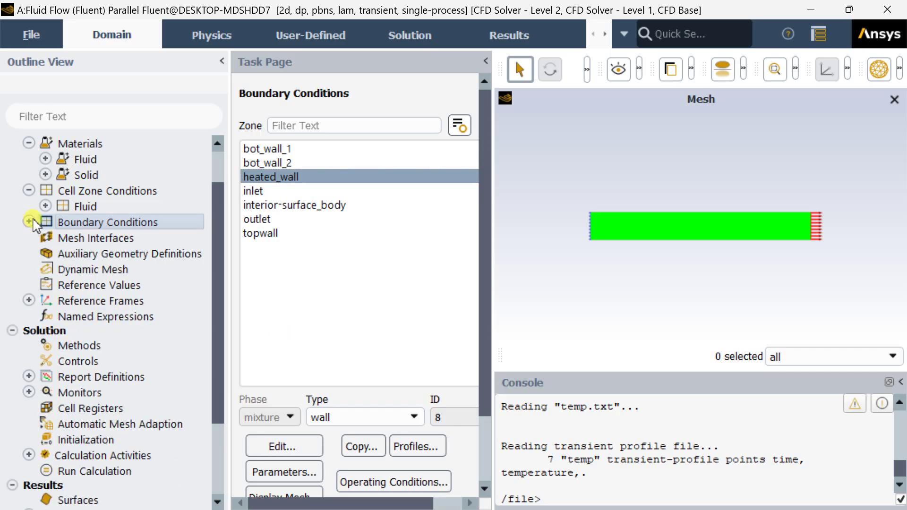
pyautogui.click(28, 190)
pyautogui.click(29, 143)
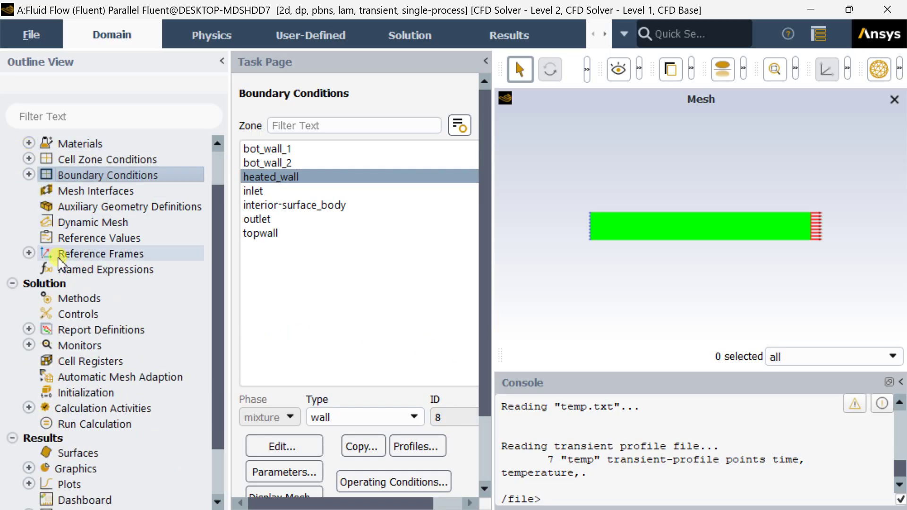
pyautogui.scroll(-2, 62, 241)
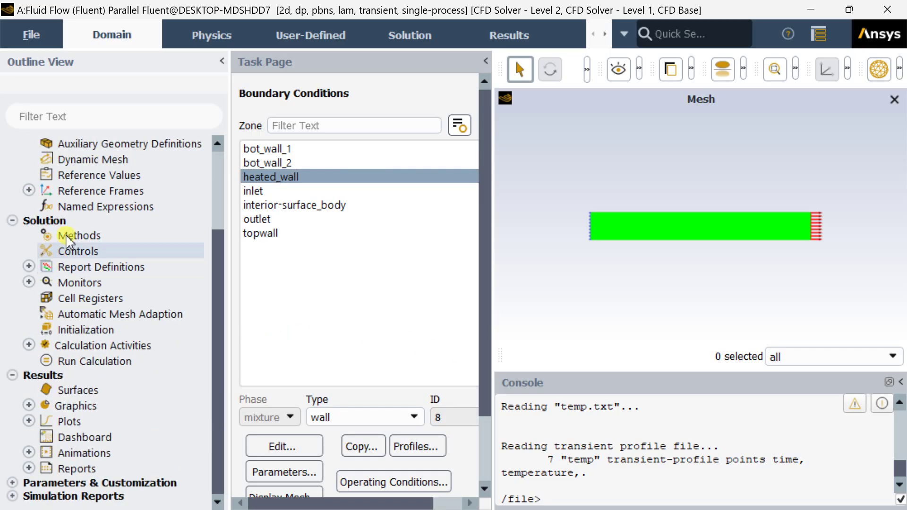
pyautogui.doubleClick(74, 268)
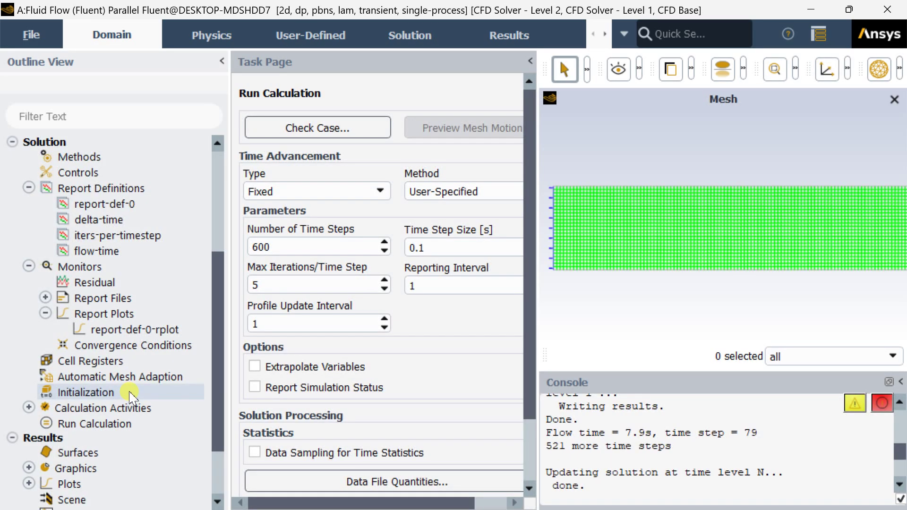
# - Examine the properties of report-def-0 in the list of report definitions
pyautogui.scroll(1, 137, 212)
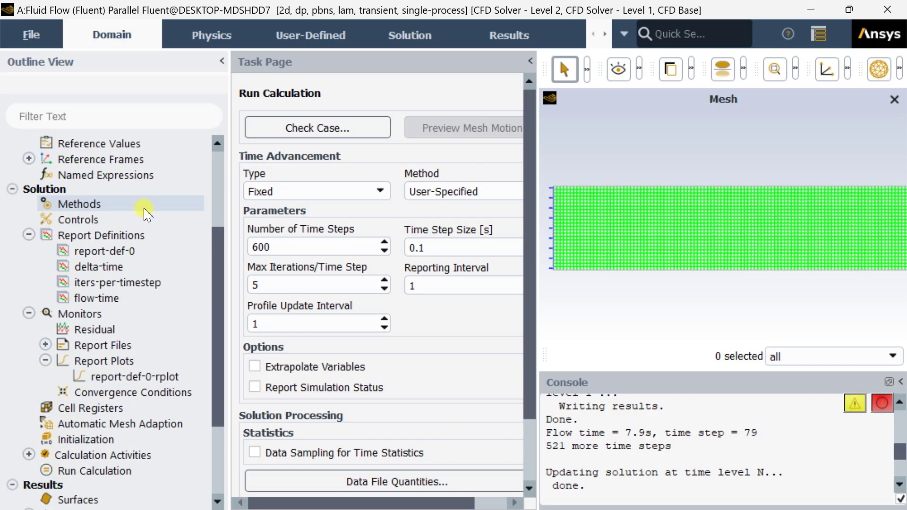
pyautogui.doubleClick(124, 235)
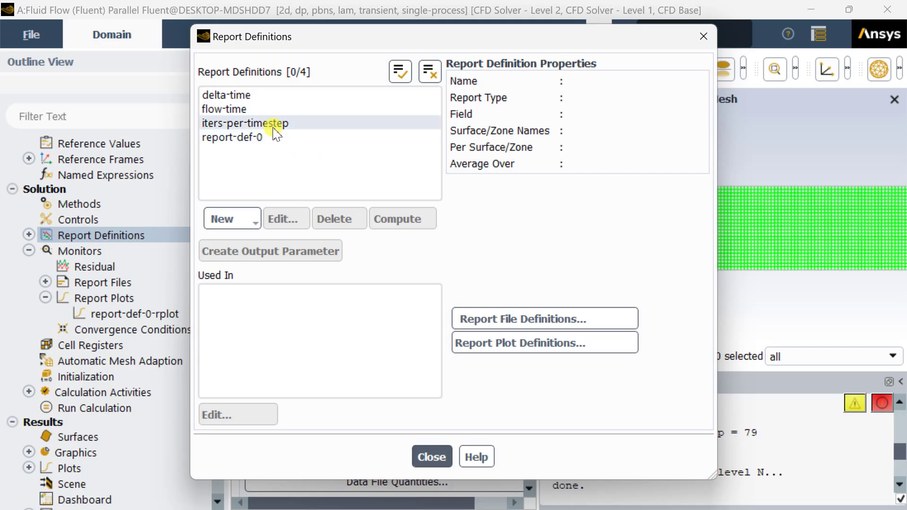
pyautogui.click(246, 220)
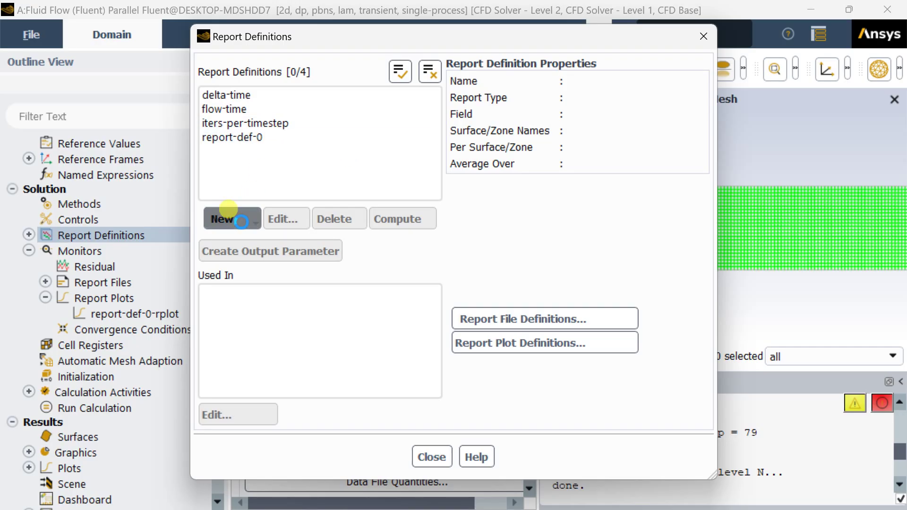
pyautogui.click(255, 138)
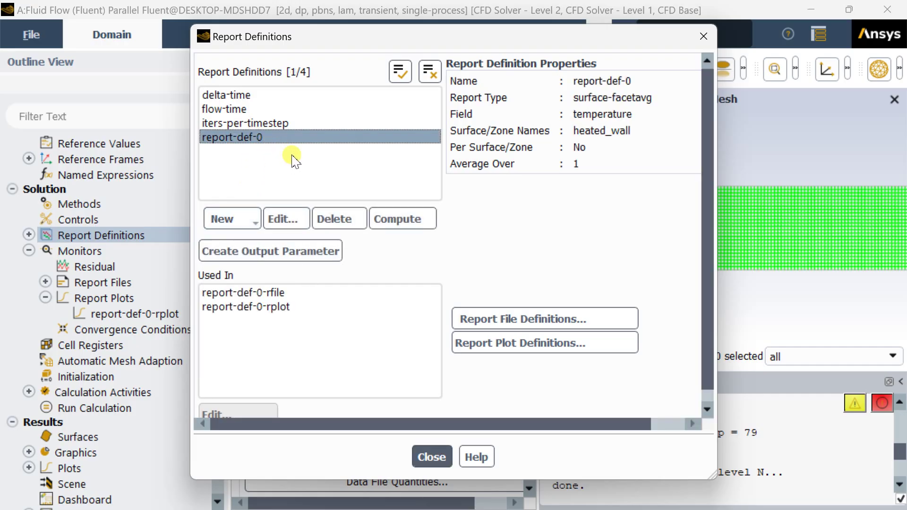
# - Replace report-def-0 with a new Facet Average surface report of Static Temperature on heated_wall, including a report file and report plot
pyautogui.click(341, 228)
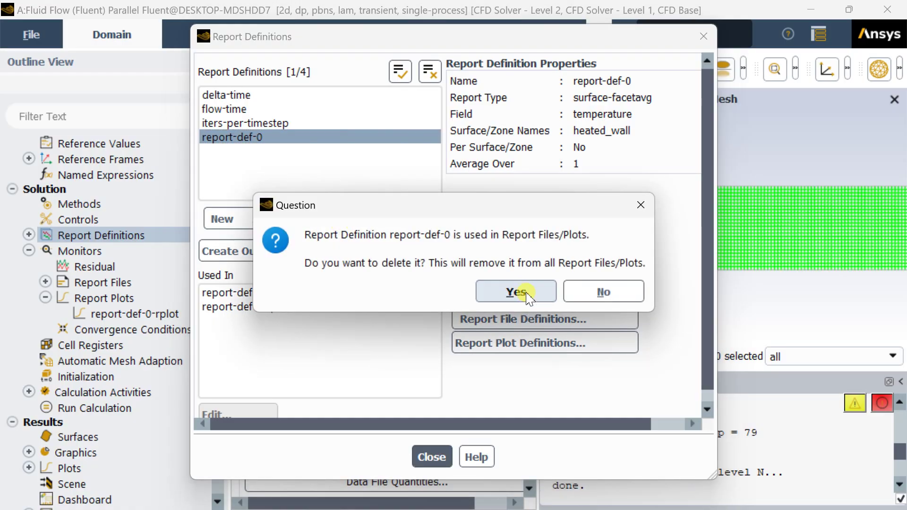
pyautogui.click(527, 294)
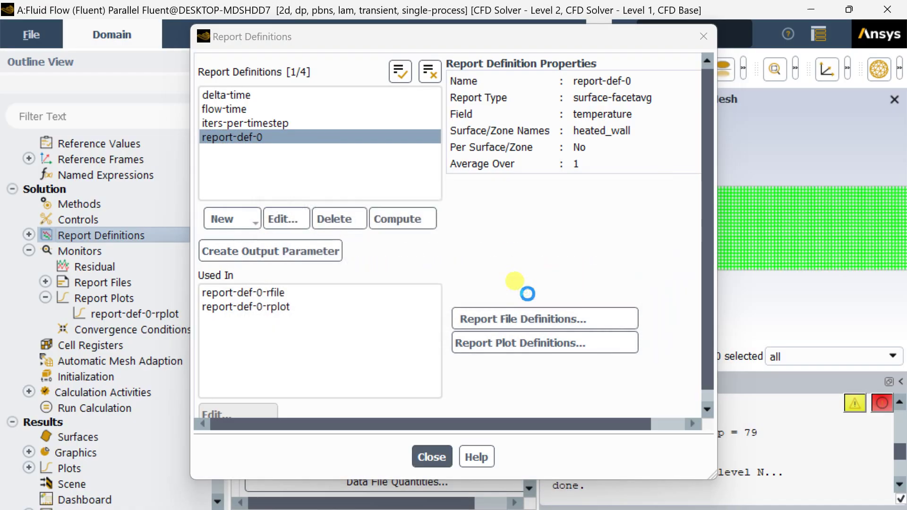
pyautogui.click(245, 221)
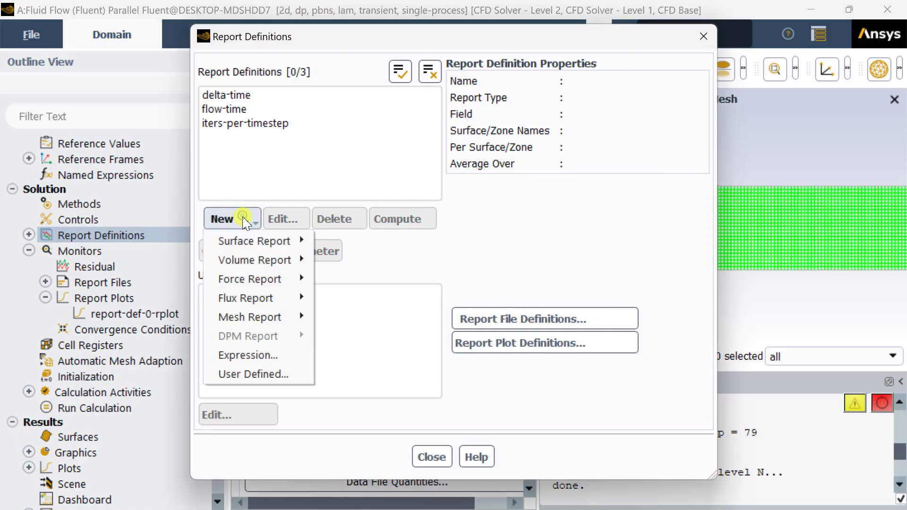
pyautogui.moveTo(266, 241)
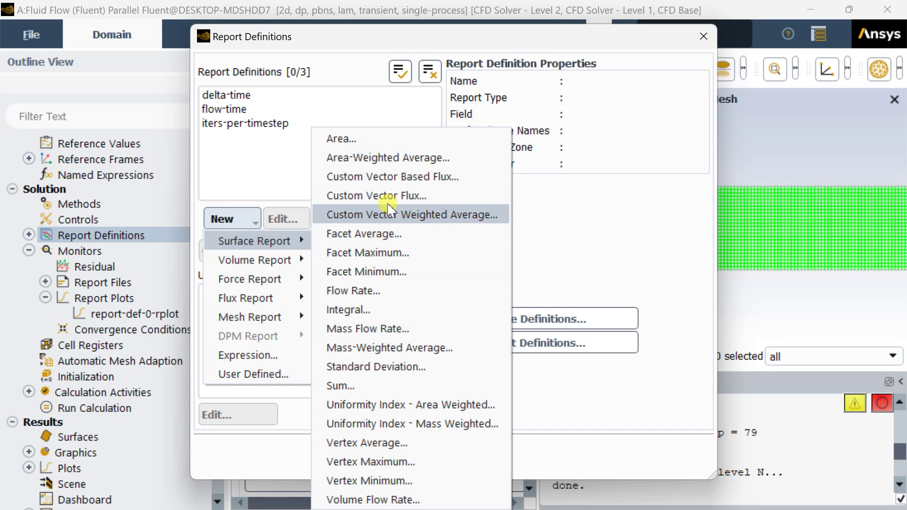
pyautogui.click(380, 238)
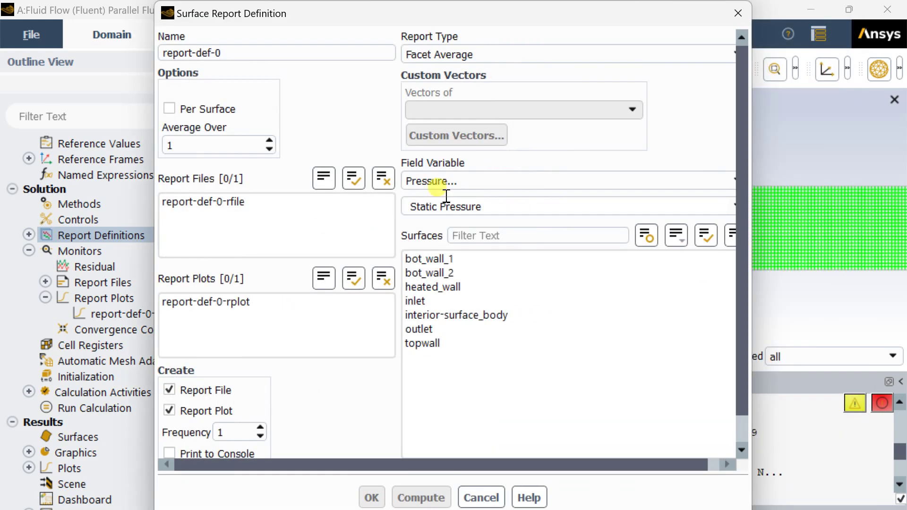
pyautogui.click(561, 180)
pyautogui.click(465, 235)
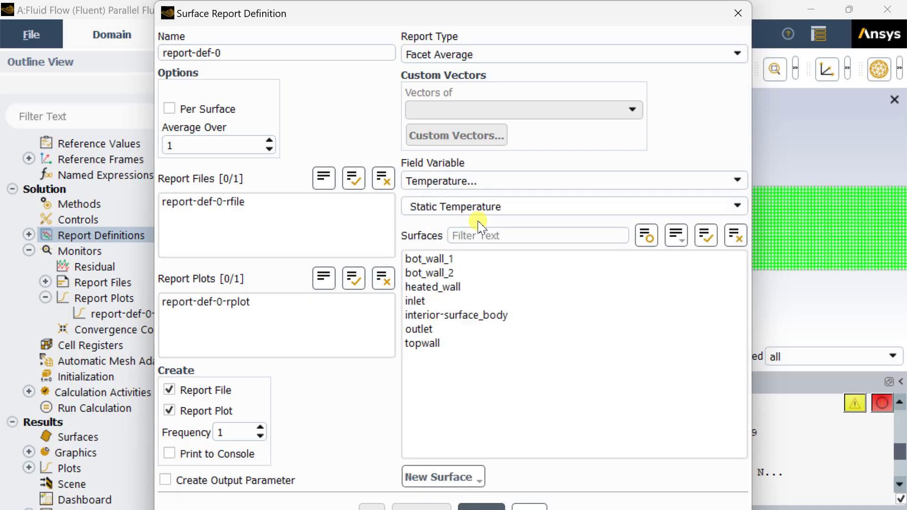
pyautogui.click(436, 288)
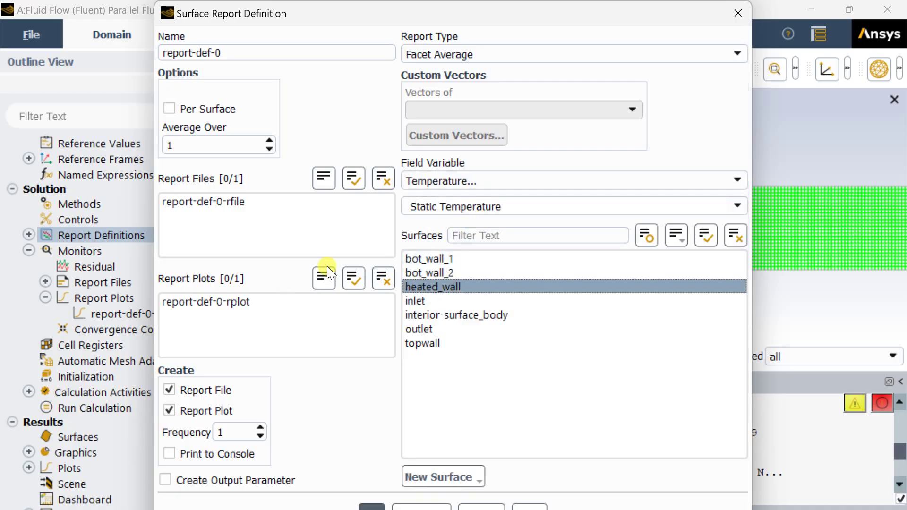
pyautogui.moveTo(492, 13)
pyautogui.mouseDown()
pyautogui.moveTo(488, 71)
pyautogui.moveTo(494, 14)
pyautogui.mouseUp()
pyautogui.scroll(-2, 463, 304)
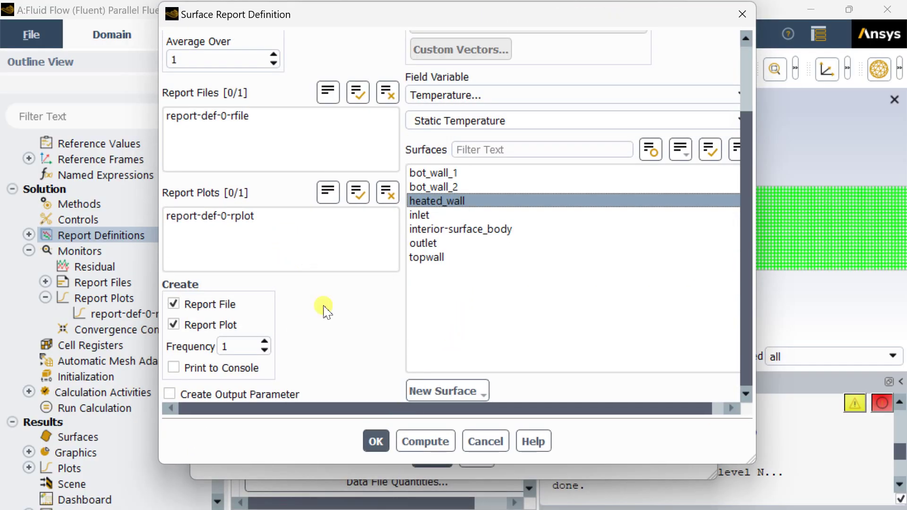
pyautogui.click(376, 438)
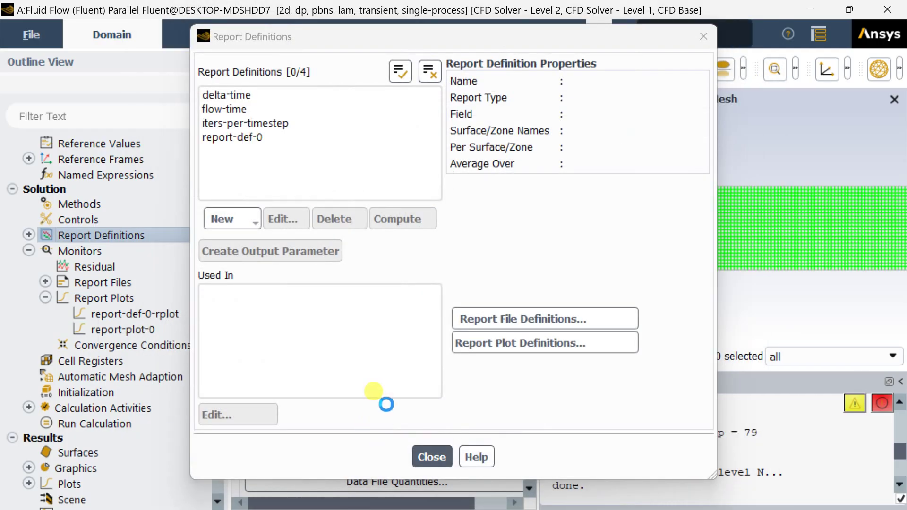
# - Review the properties of report-def-0 and the report file and plot that use it, and close the report definitions
pyautogui.click(283, 137)
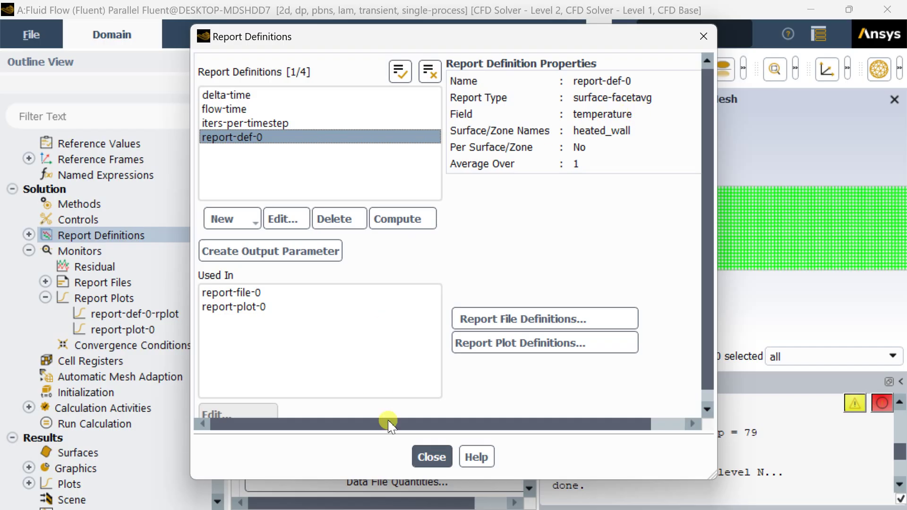
pyautogui.click(259, 307)
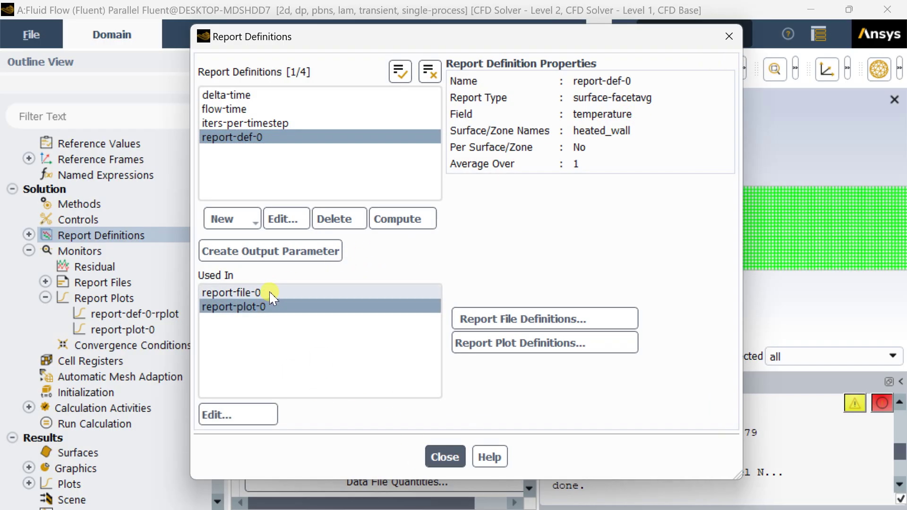
pyautogui.click(264, 293)
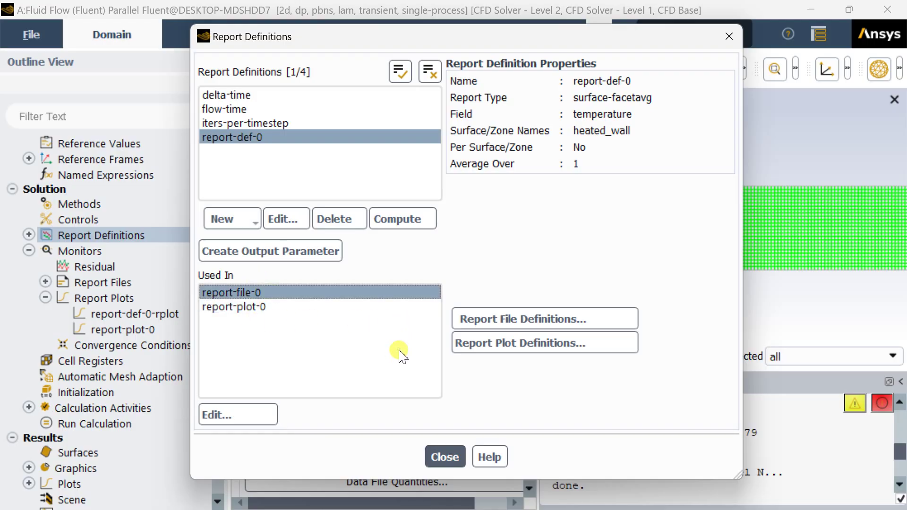
pyautogui.click(444, 456)
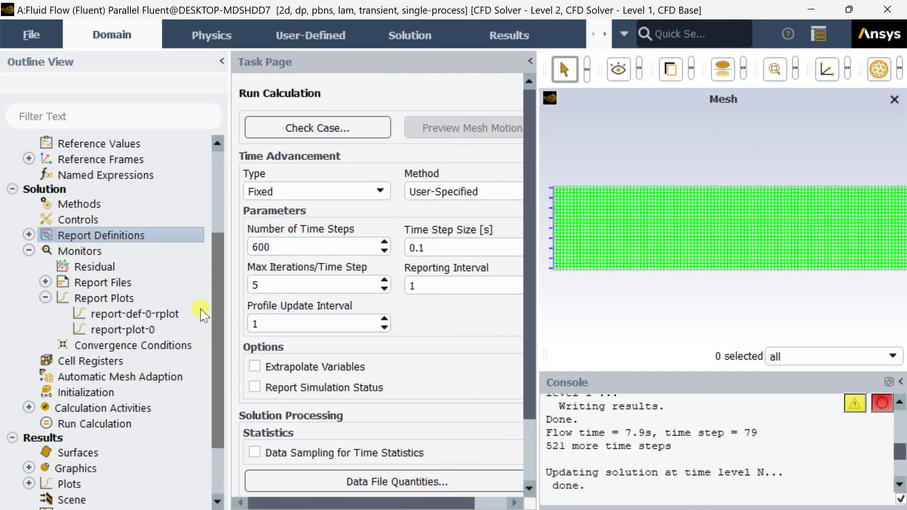
# - Add report-def-0 to the selected report definitions of the report-def-0-rplot report plot
pyautogui.doubleClick(164, 315)
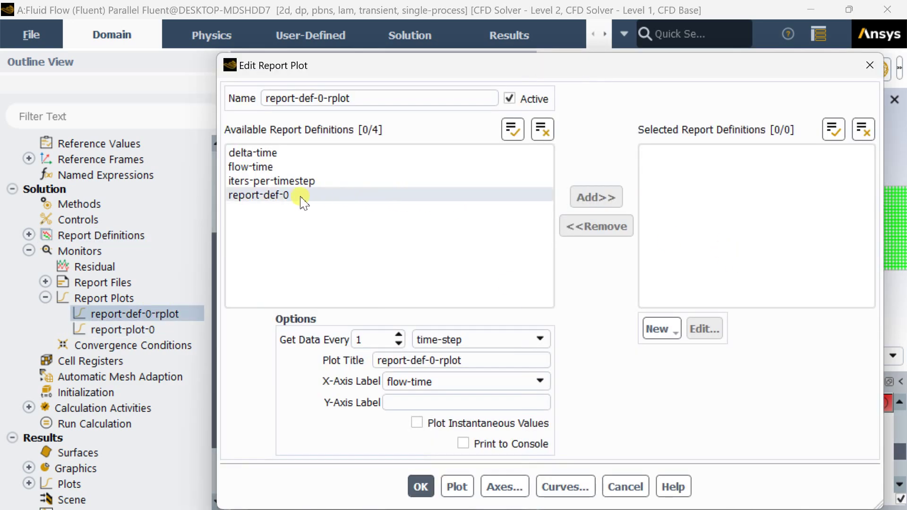
pyautogui.click(299, 195)
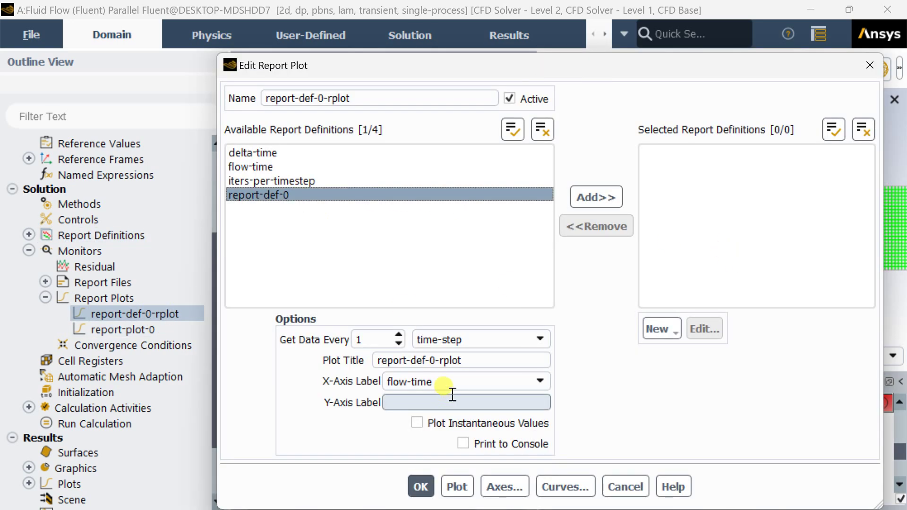
pyautogui.click(604, 199)
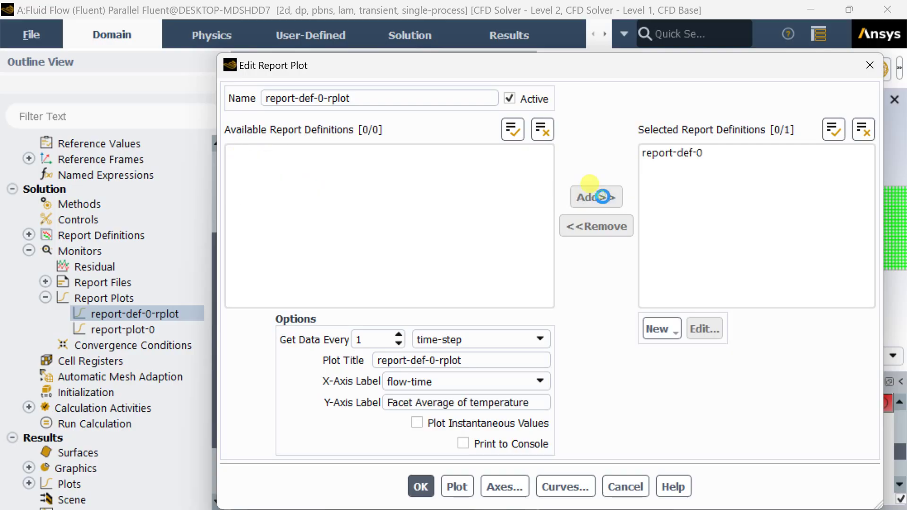
pyautogui.click(667, 153)
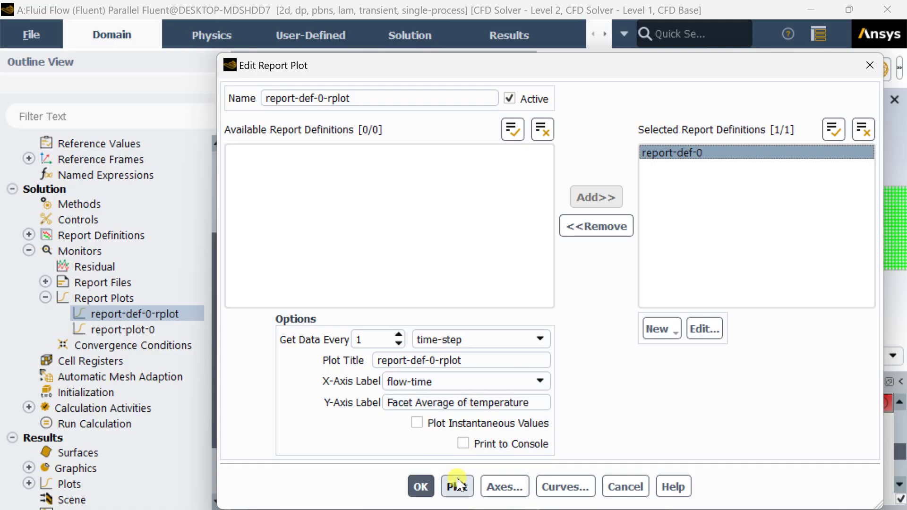
pyautogui.click(420, 487)
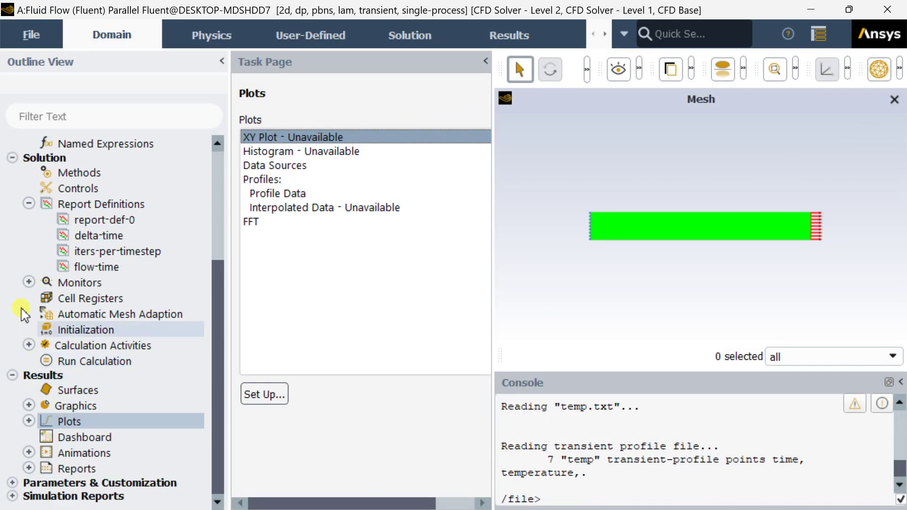
# - Set the absolute residual criteria for continuity, x-velocity and y-velocity to 1e-06
pyautogui.doubleClick(63, 283)
pyautogui.doubleClick(81, 297)
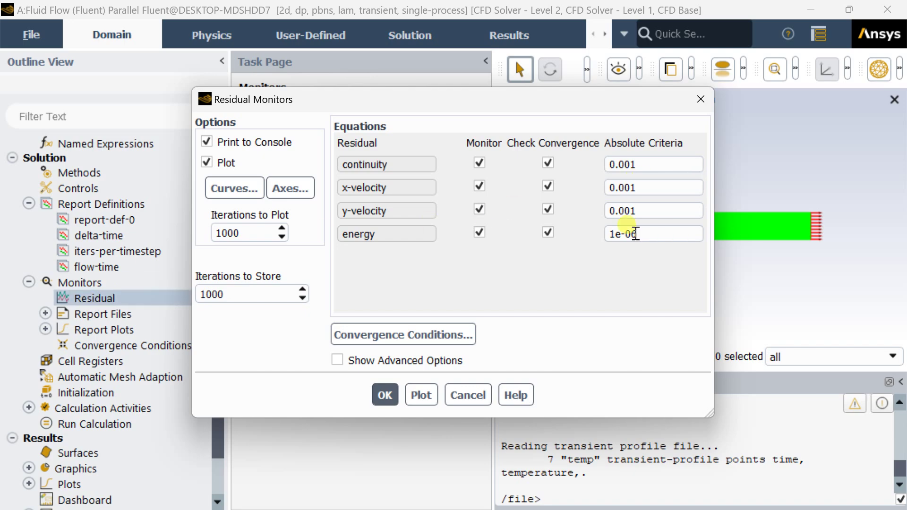
pyautogui.moveTo(635, 234); pyautogui.dragTo(605, 236)
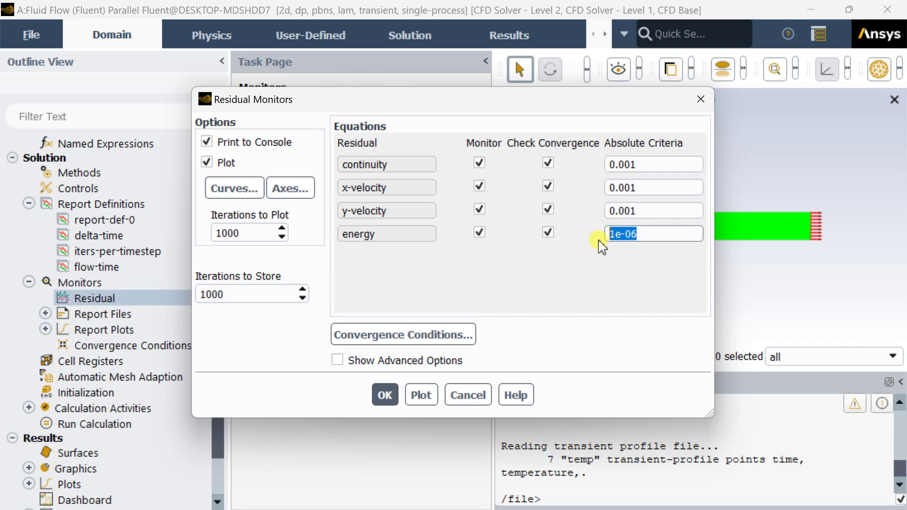
pyautogui.hotkey('ctrl', 'c')
pyautogui.moveTo(642, 211); pyautogui.dragTo(521, 216)
pyautogui.hotkey('ctrl', 'v')
pyautogui.moveTo(637, 188); pyautogui.dragTo(562, 188)
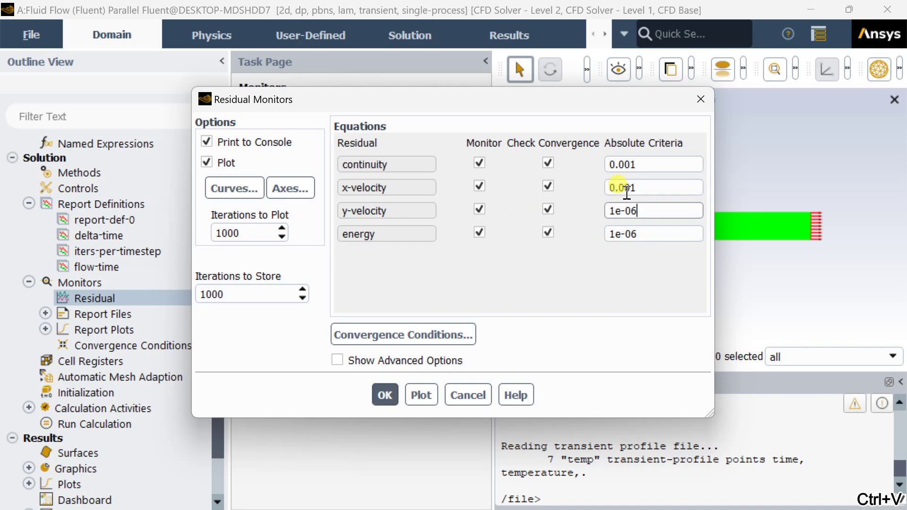
pyautogui.hotkey('ctrl', 'v')
pyautogui.moveTo(667, 168); pyautogui.dragTo(481, 166)
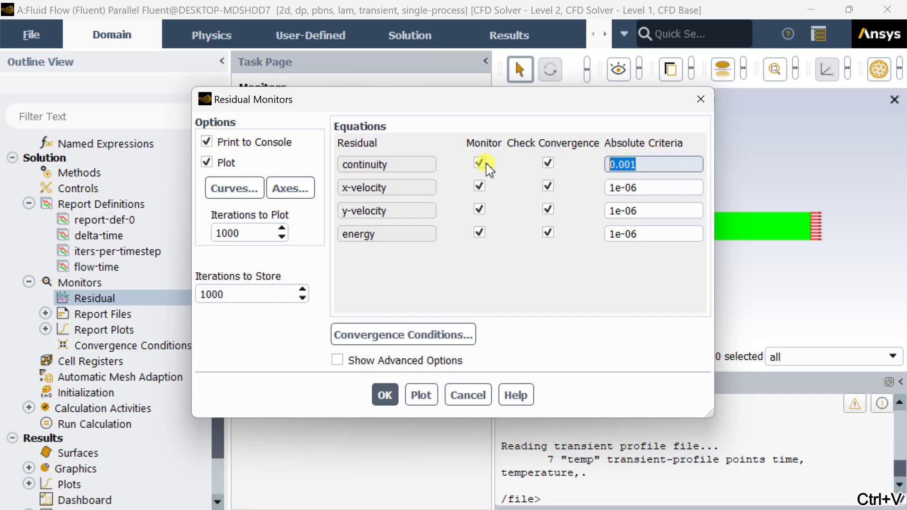
pyautogui.hotkey('ctrl', 'v')
pyautogui.click(385, 395)
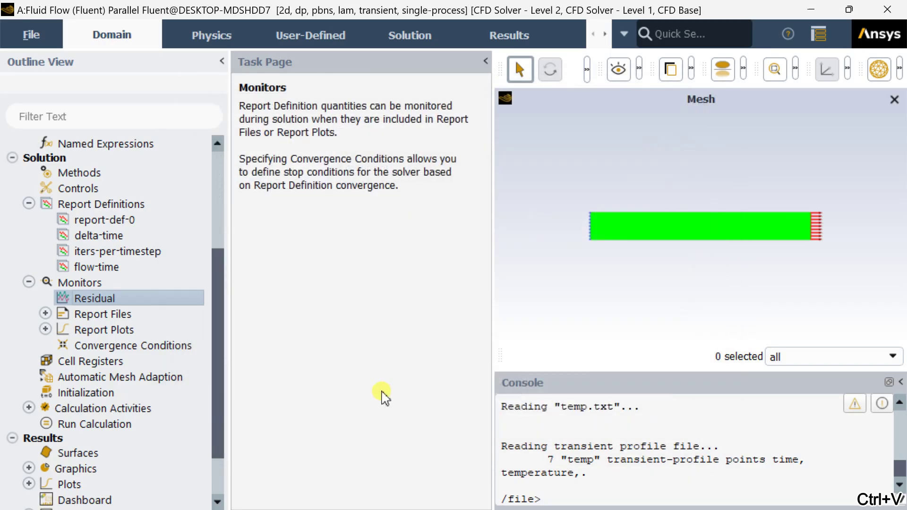
# - Configure autosave to save the data file every 1 time step
pyautogui.scroll(-3, 122, 298)
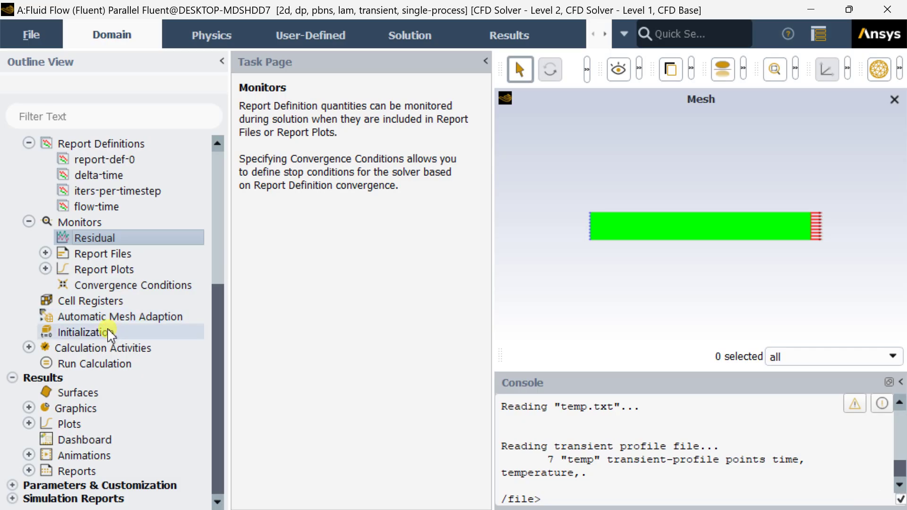
pyautogui.click(29, 348)
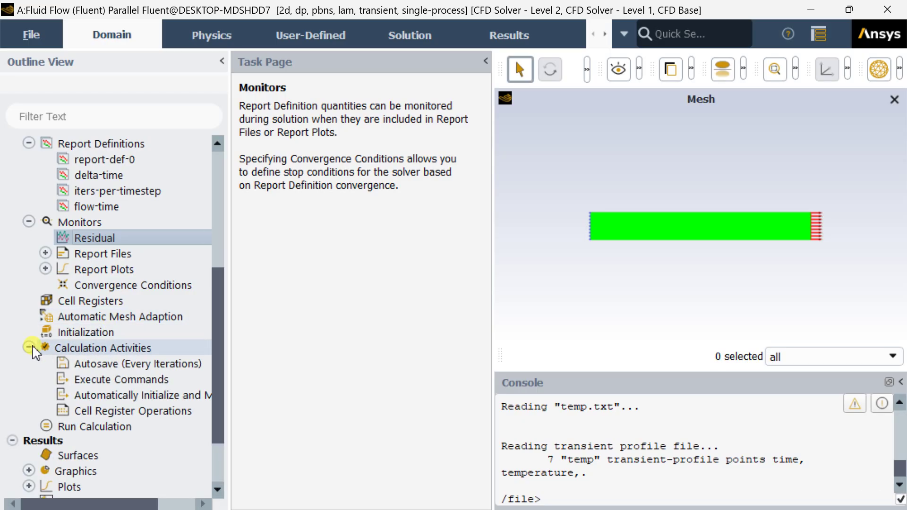
pyautogui.doubleClick(109, 366)
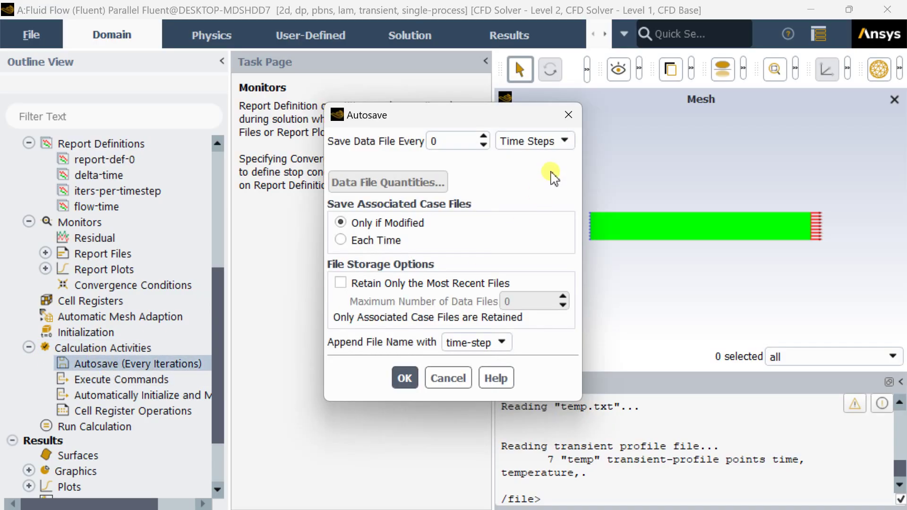
pyautogui.doubleClick(433, 141)
pyautogui.write('1')
pyautogui.click(404, 378)
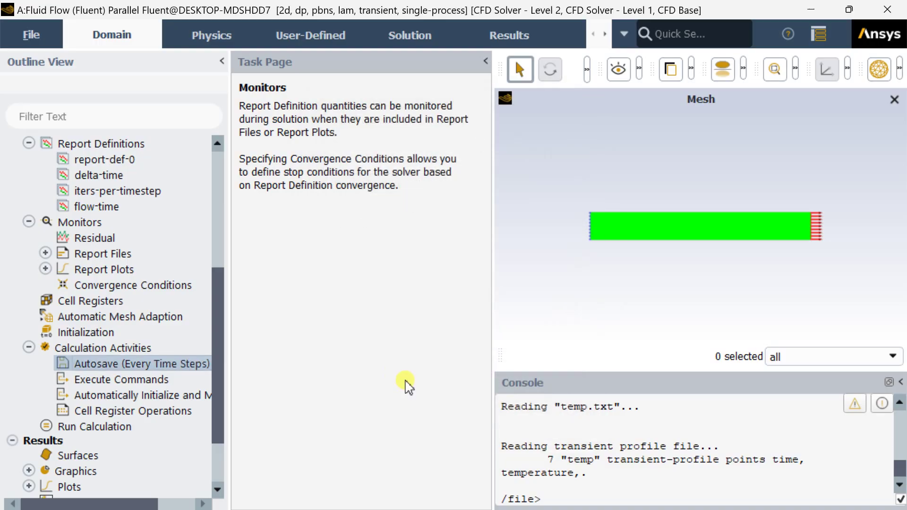
# - Initialize the solution with Standard Initialization
pyautogui.click(140, 331)
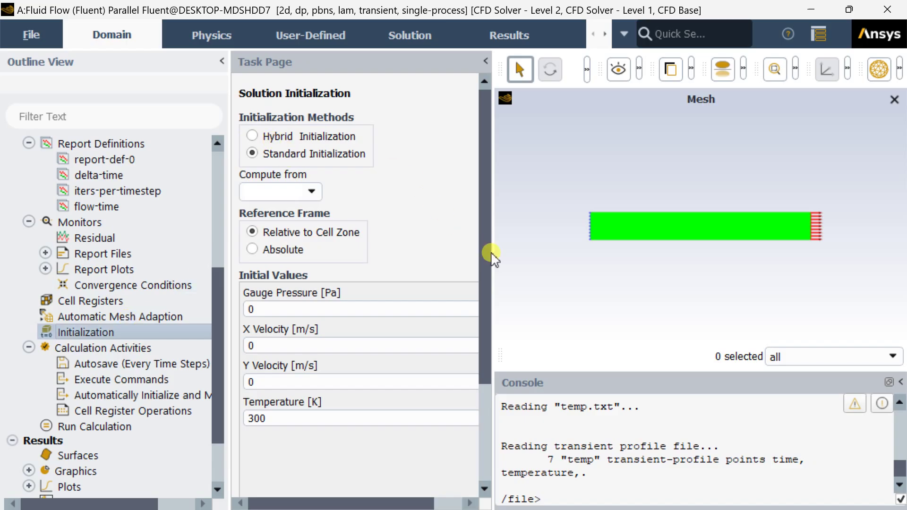
pyautogui.scroll(-5, 478, 330)
pyautogui.click(257, 395)
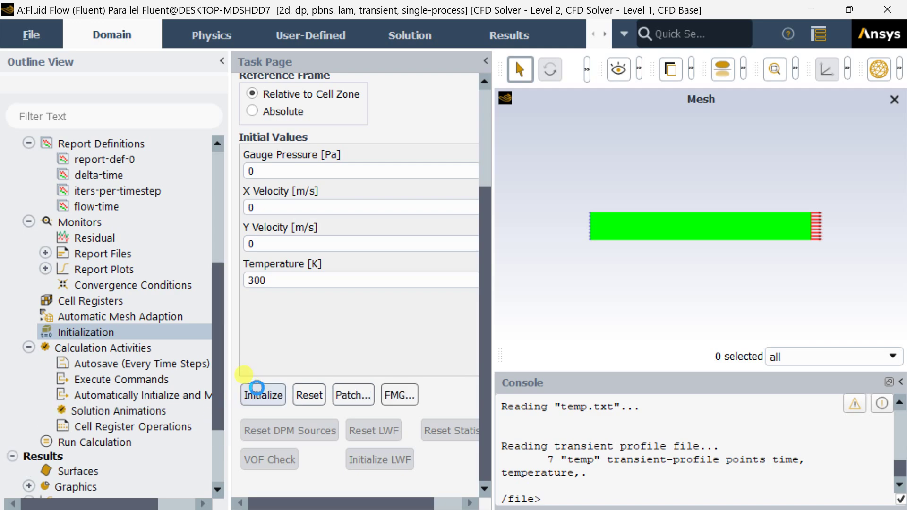
# - Run the calculation for 600 time steps with a time step size of 0.1 s
pyautogui.click(29, 348)
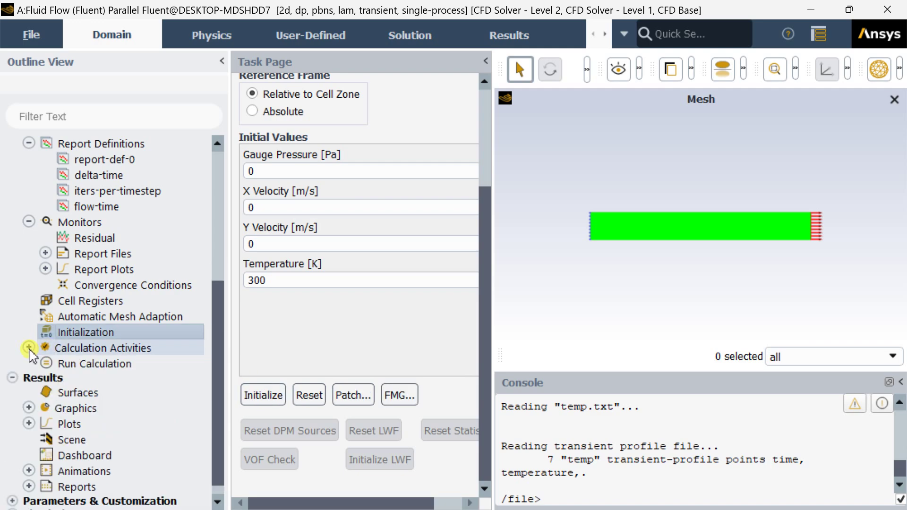
pyautogui.click(93, 365)
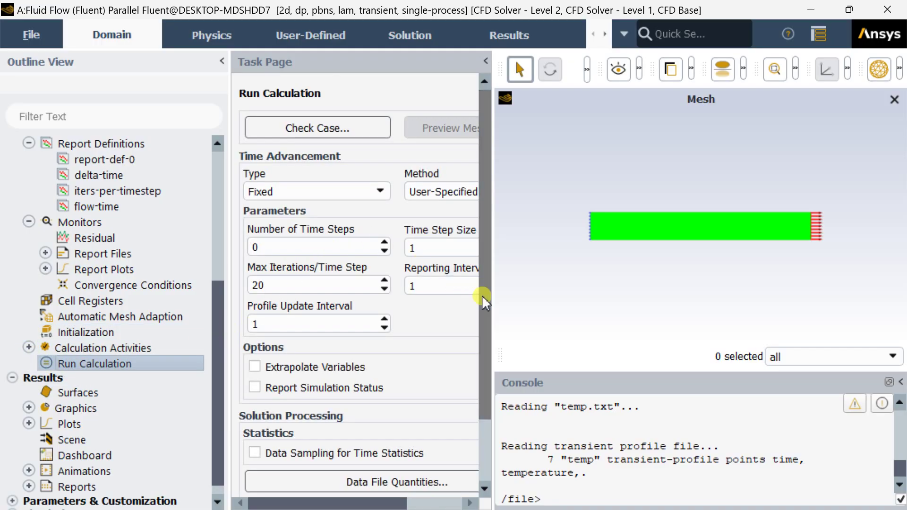
pyautogui.moveTo(491, 314); pyautogui.dragTo(583, 319)
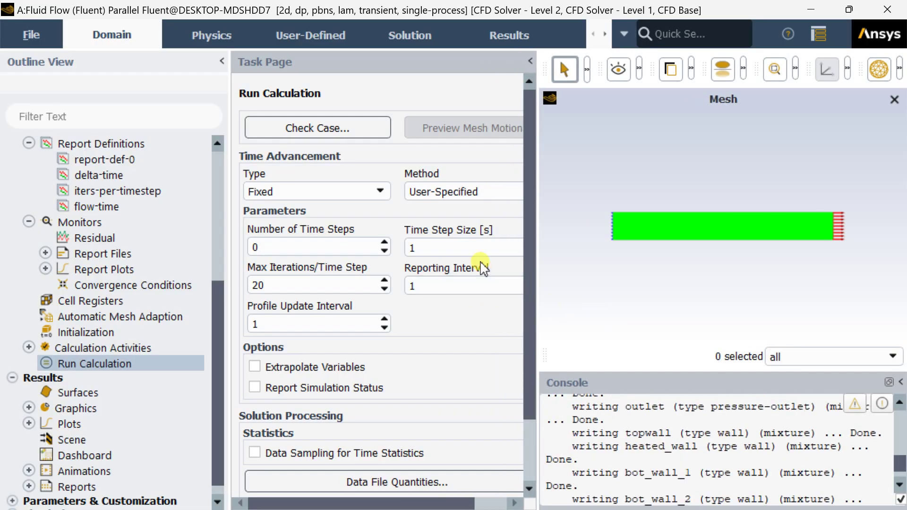
pyautogui.doubleClick(305, 245)
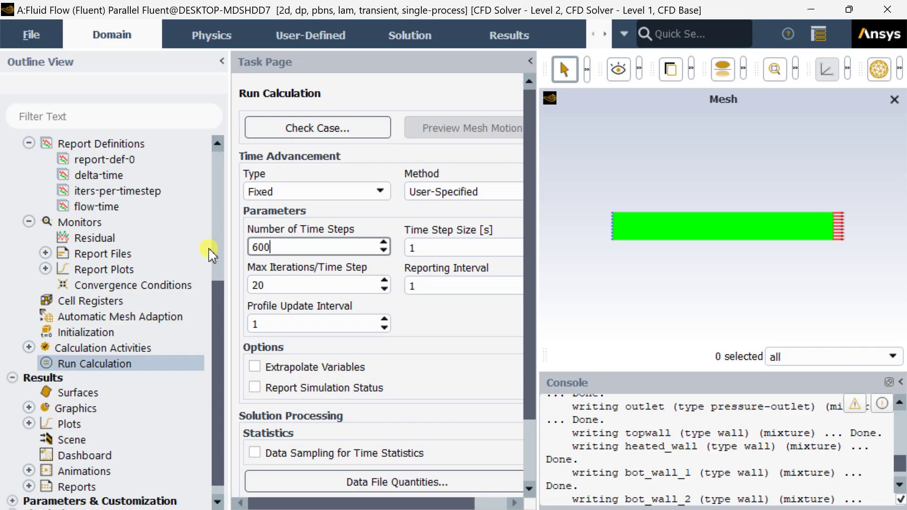
pyautogui.doubleClick(411, 247)
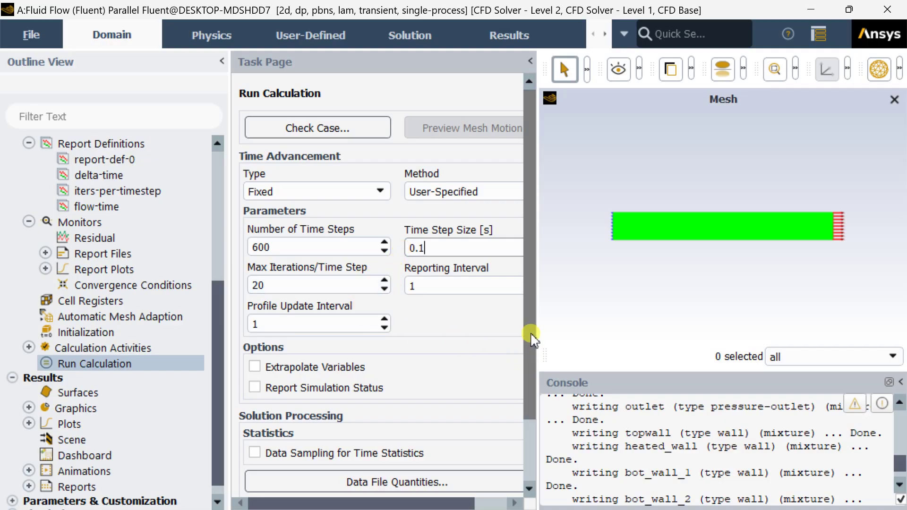
pyautogui.scroll(-3, 531, 337)
pyautogui.click(394, 457)
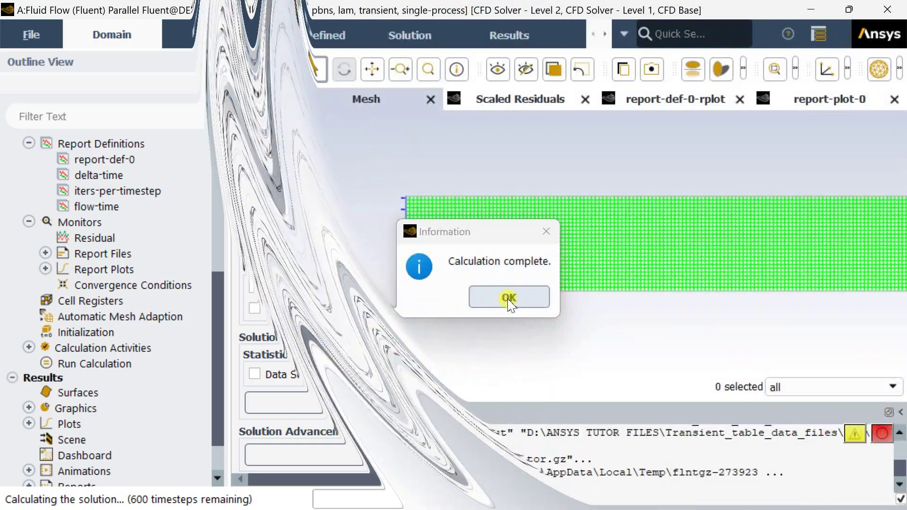
# - Dismiss the calculation notice and display the report-plot-0 curve of facet average temperature against flow time
pyautogui.click(509, 297)
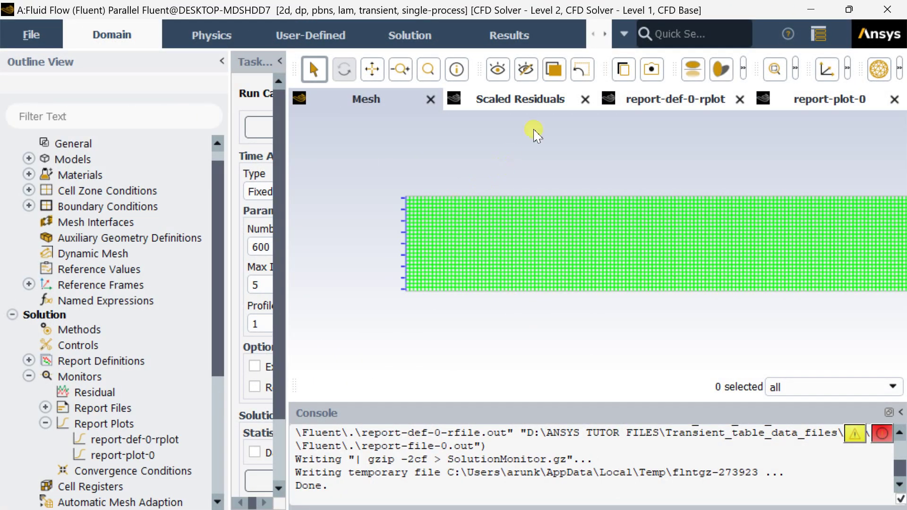
pyautogui.click(824, 99)
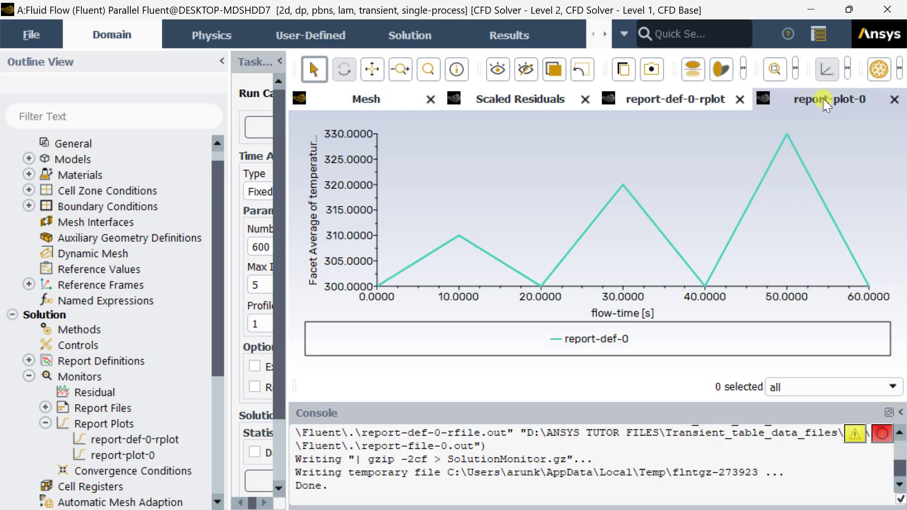
pyautogui.moveTo(574, 222)
# - Save the report plot as a color JPEG picture at 1080p FHD (1920x1080) resolution instead of the window resolution
pyautogui.click(651, 74)
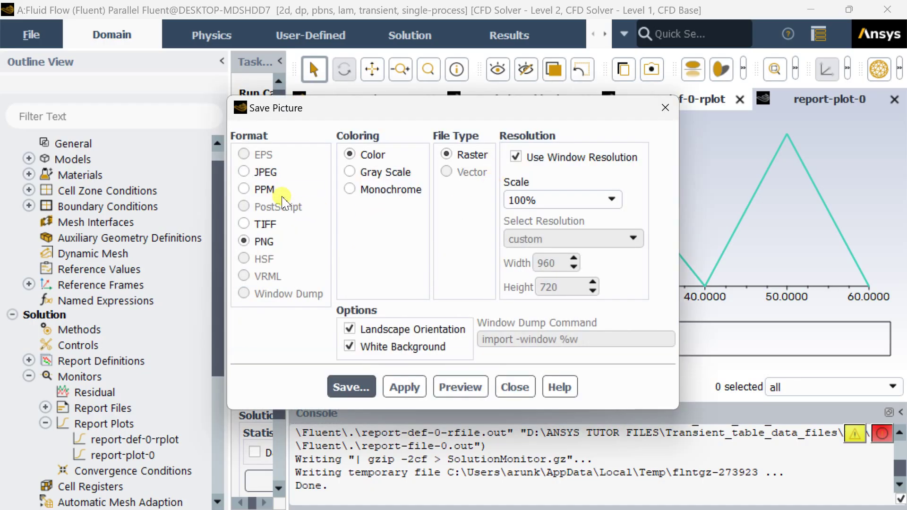
pyautogui.click(252, 176)
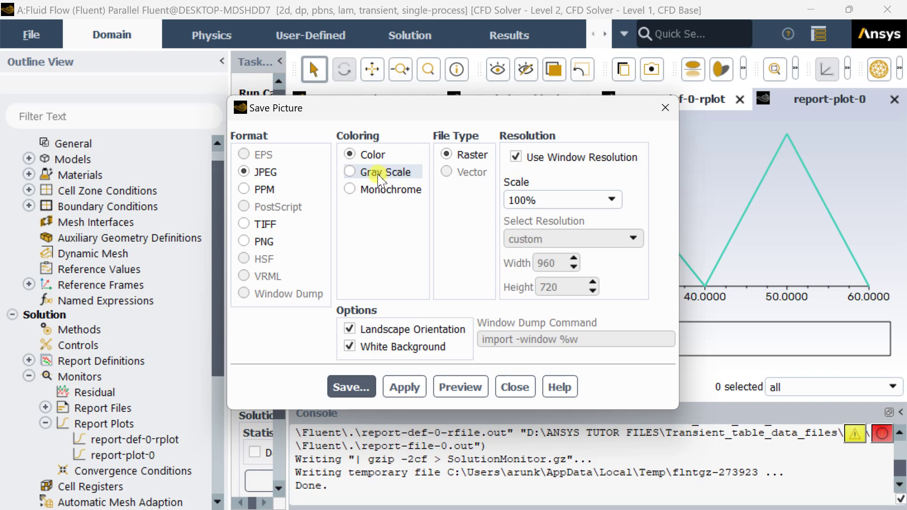
pyautogui.click(379, 190)
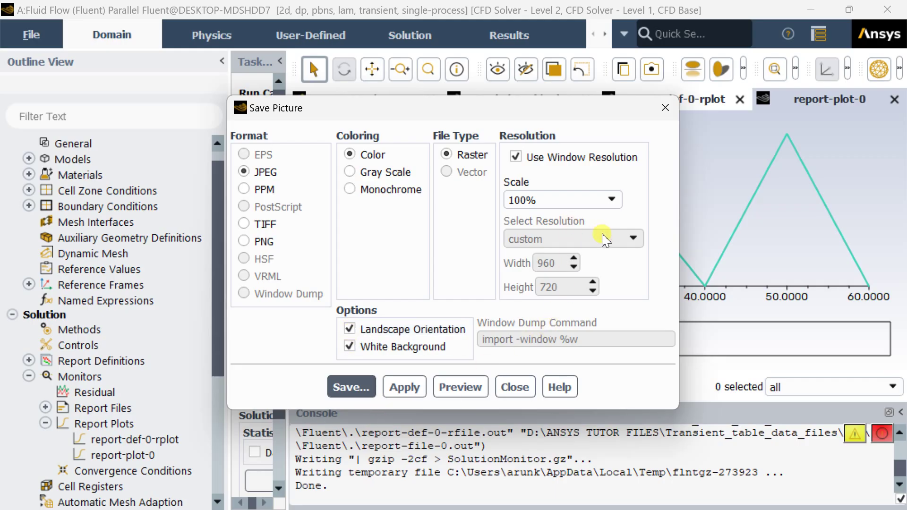
pyautogui.click(515, 158)
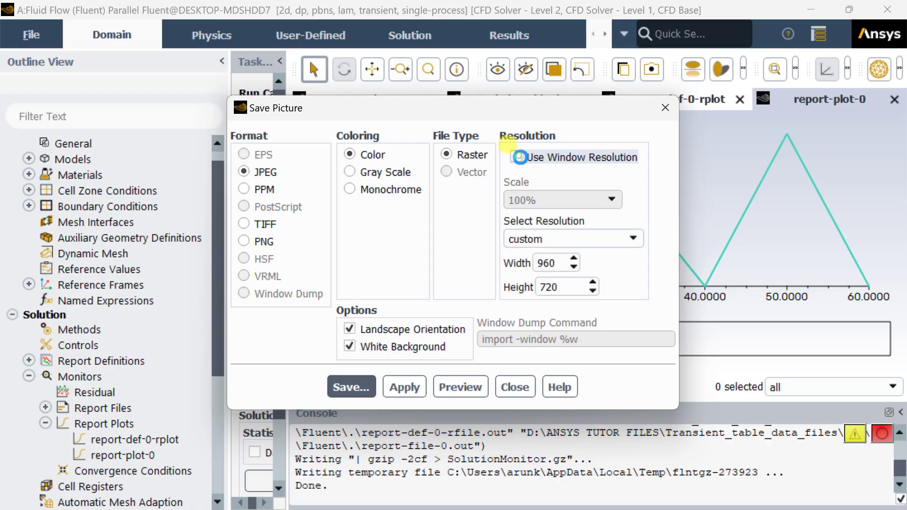
pyautogui.click(590, 241)
pyautogui.click(586, 249)
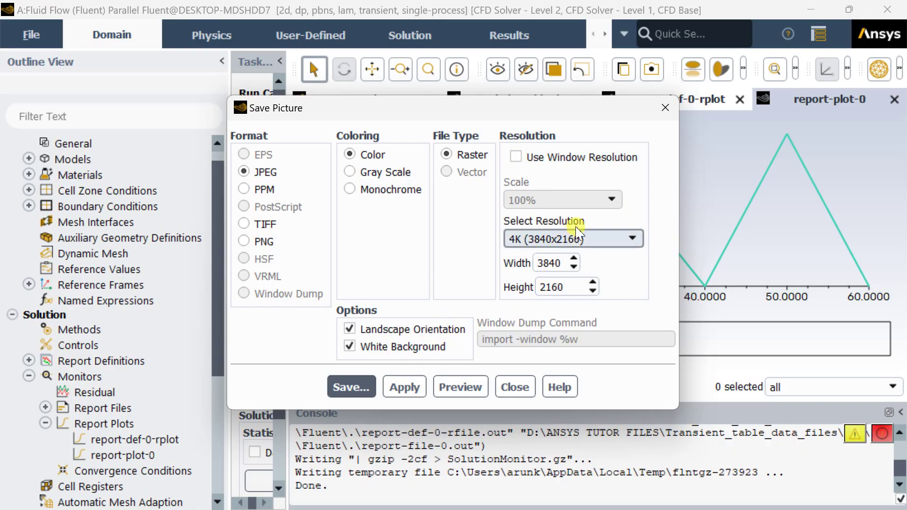
pyautogui.click(577, 241)
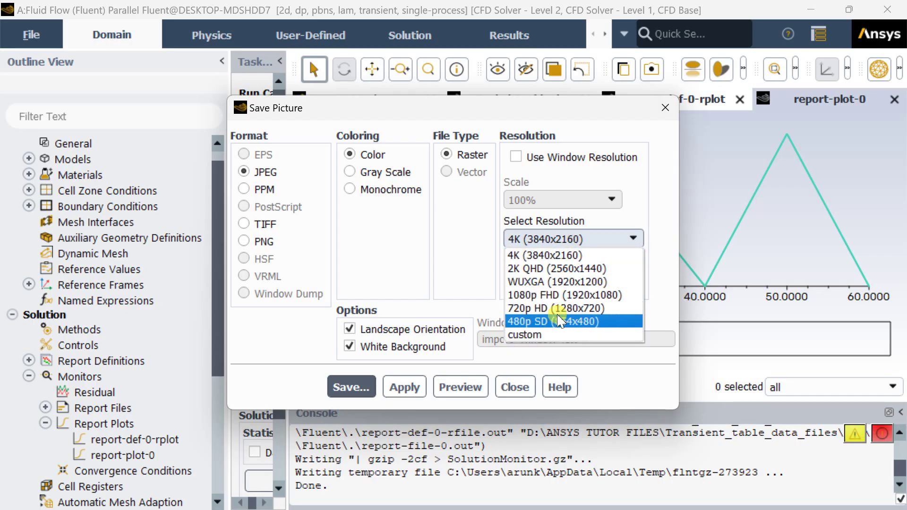
pyautogui.click(548, 295)
pyautogui.click(403, 390)
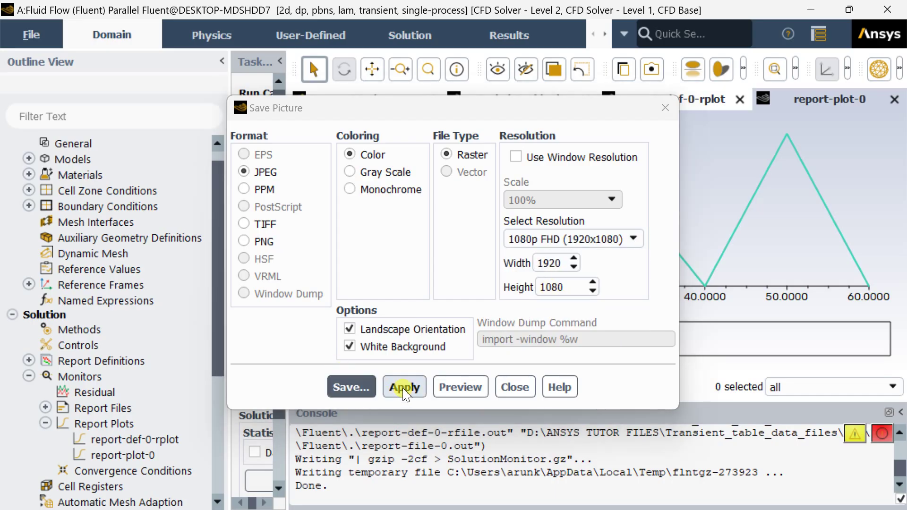
pyautogui.click(358, 389)
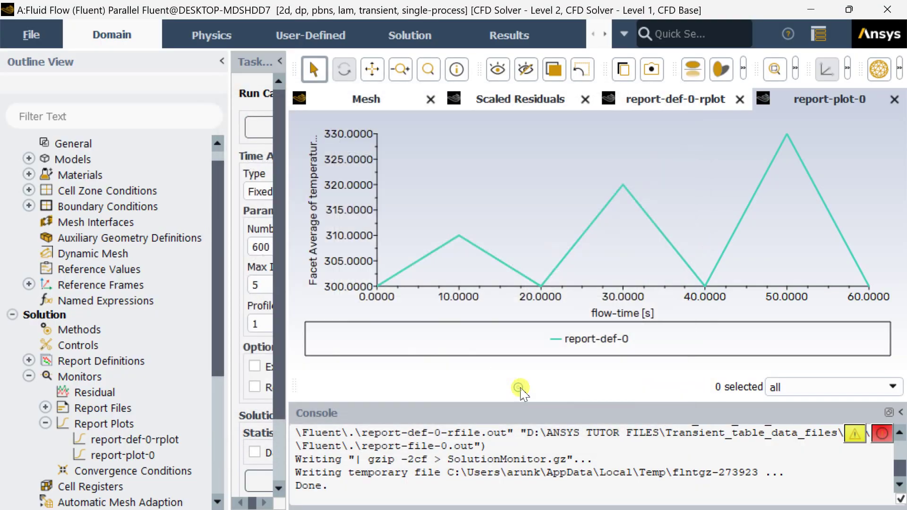
# - Quit Fluent and open the Results of the Fluid Flow (Fluent) system in CFD-Post
pyautogui.moveTo(286, 307); pyautogui.dragTo(385, 315)
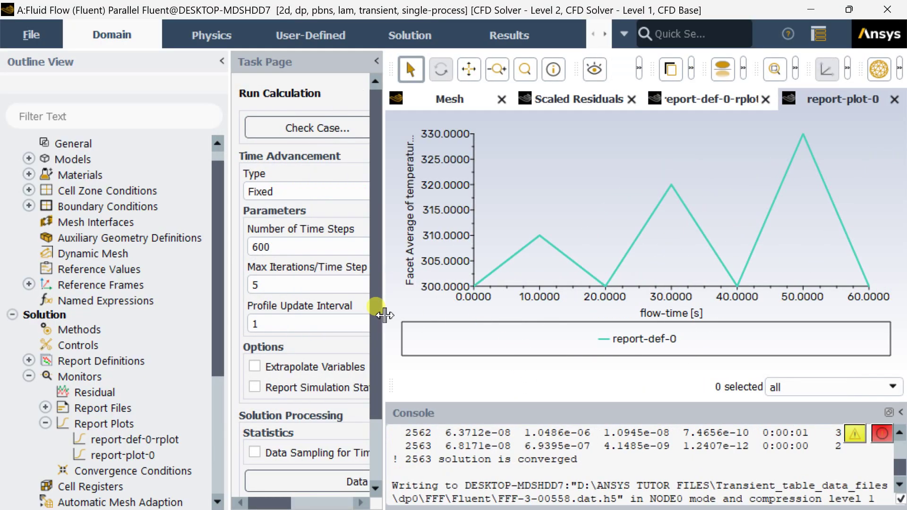
pyautogui.click(887, 9)
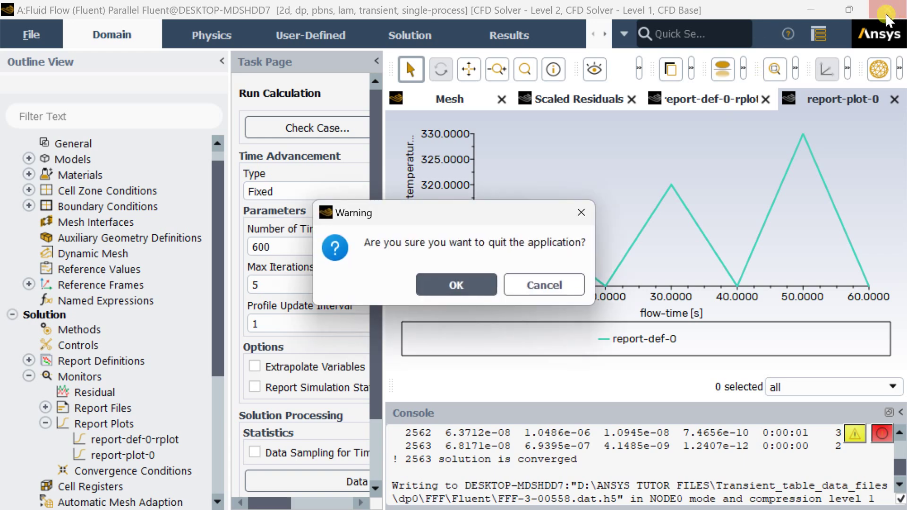
pyautogui.click(446, 285)
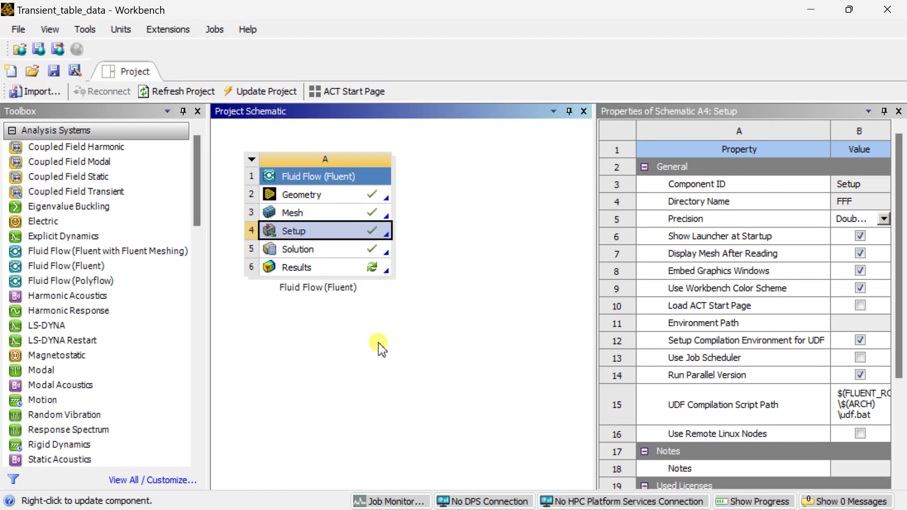
pyautogui.doubleClick(331, 267)
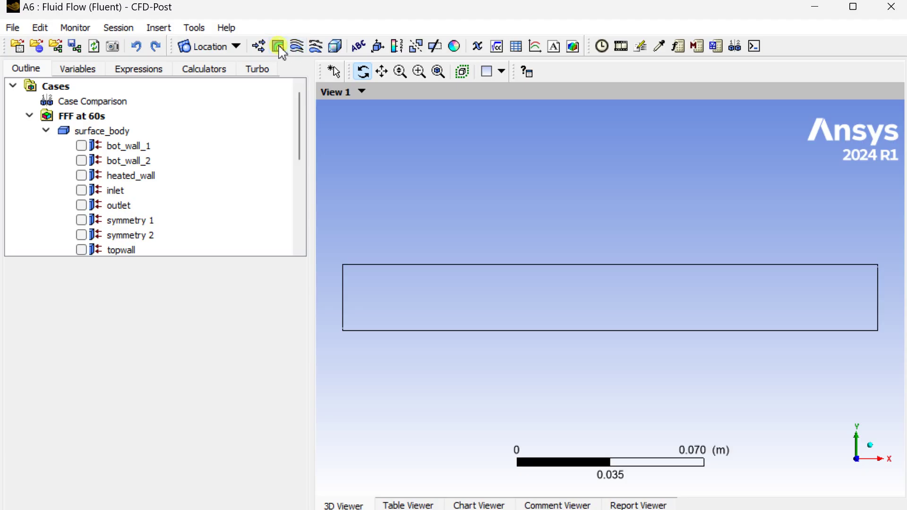
# - Create a Temperature contour on symmetry 1 with a Local range and 100 contours
pyautogui.click(279, 46)
pyautogui.click(319, 114)
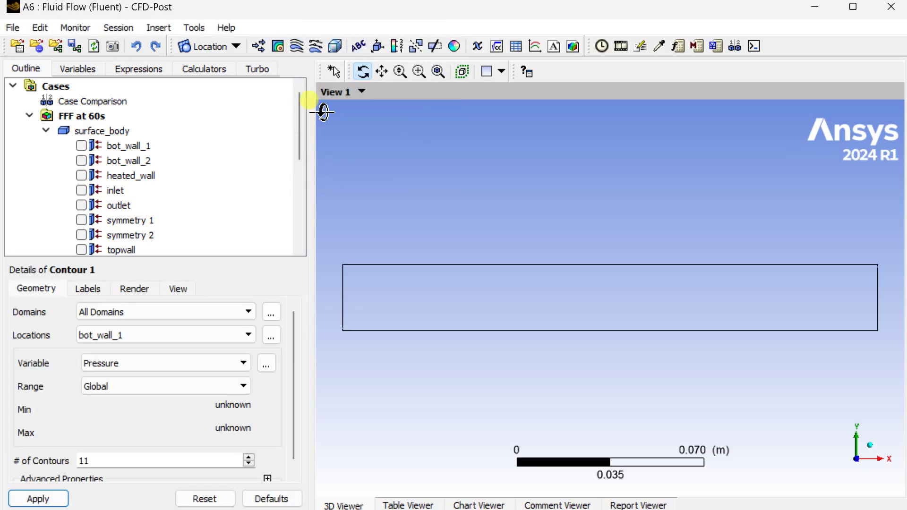
pyautogui.click(209, 343)
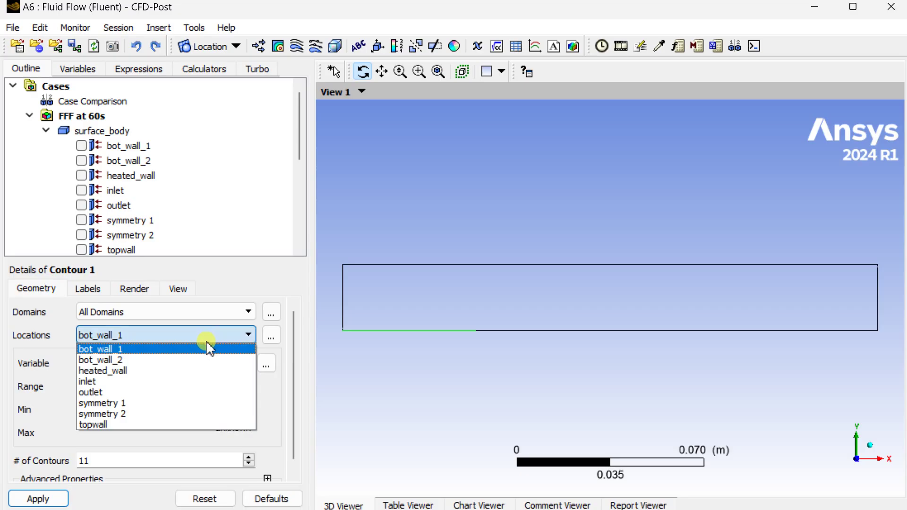
pyautogui.click(168, 402)
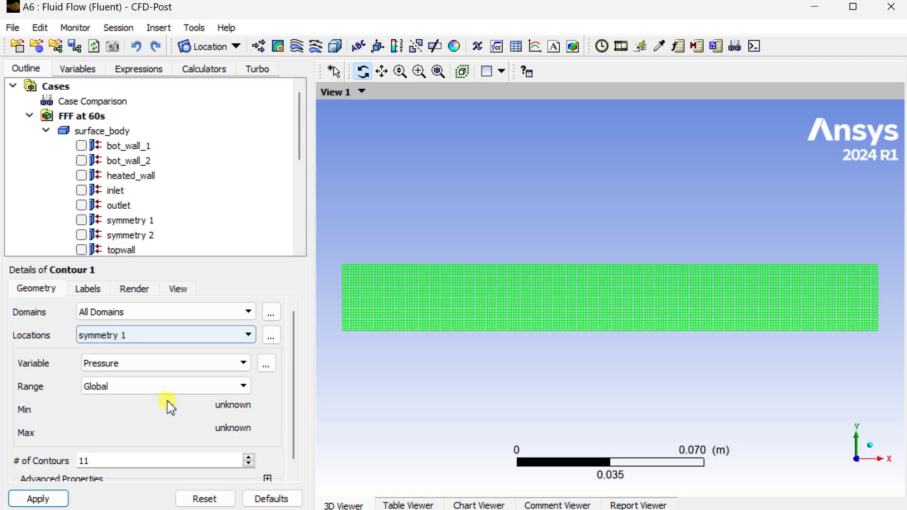
pyautogui.click(153, 364)
pyautogui.click(144, 430)
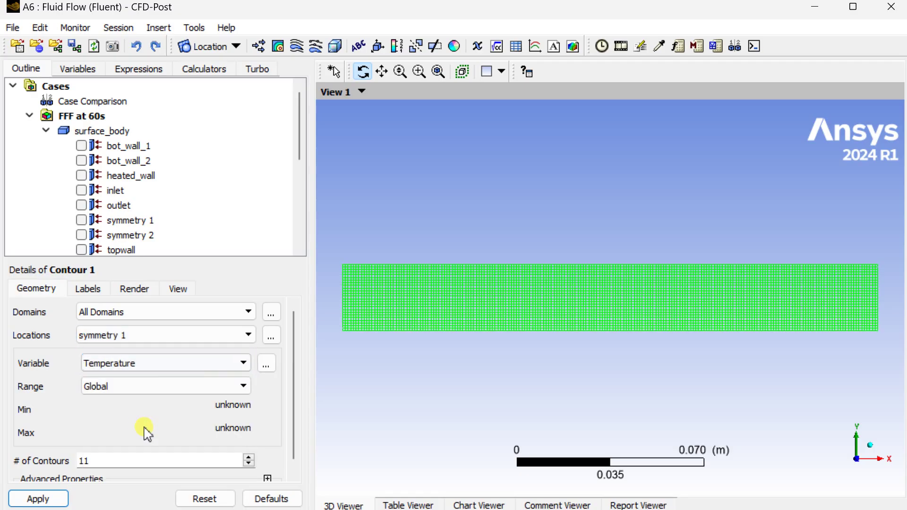
pyautogui.click(122, 391)
pyautogui.click(118, 413)
pyautogui.moveTo(102, 461); pyautogui.dragTo(71, 463)
pyautogui.click(44, 496)
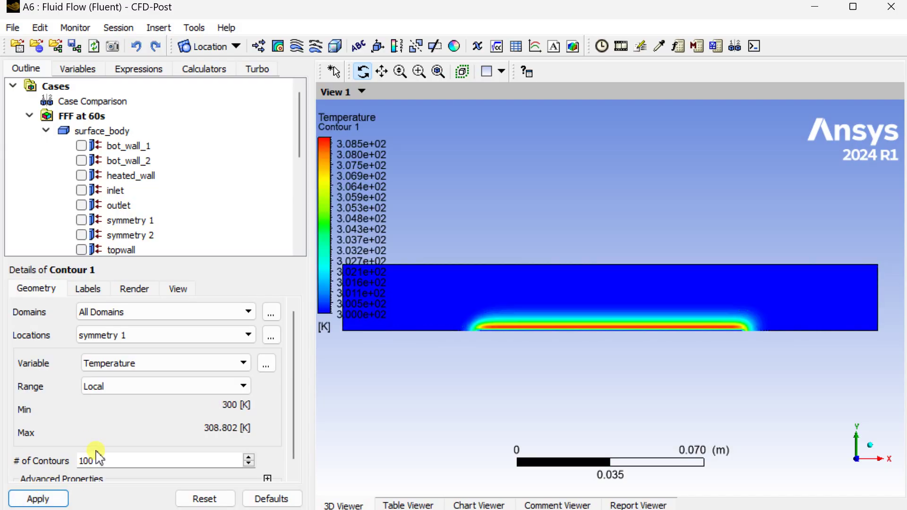
# - Change the number format of Default Legend View 1 from scientific to Fixed
pyautogui.scroll(-1, 128, 229)
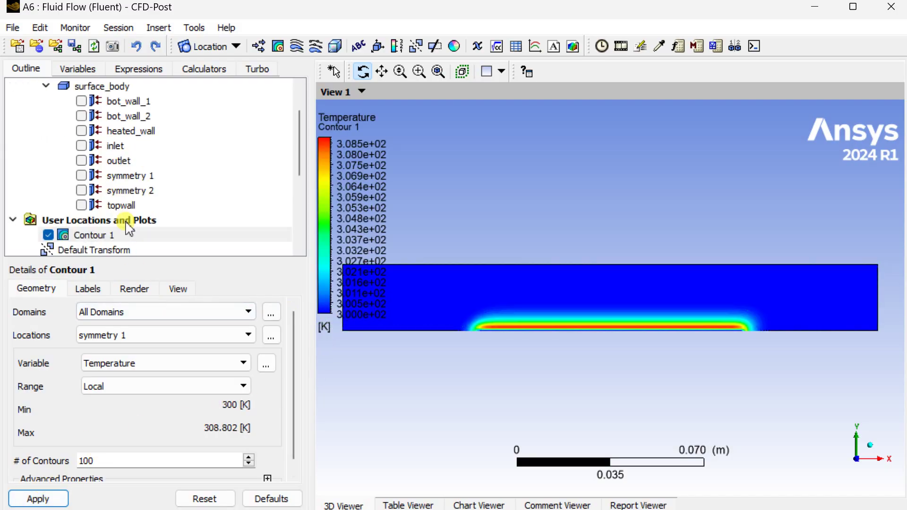
pyautogui.scroll(-2, 118, 222)
pyautogui.click(112, 177)
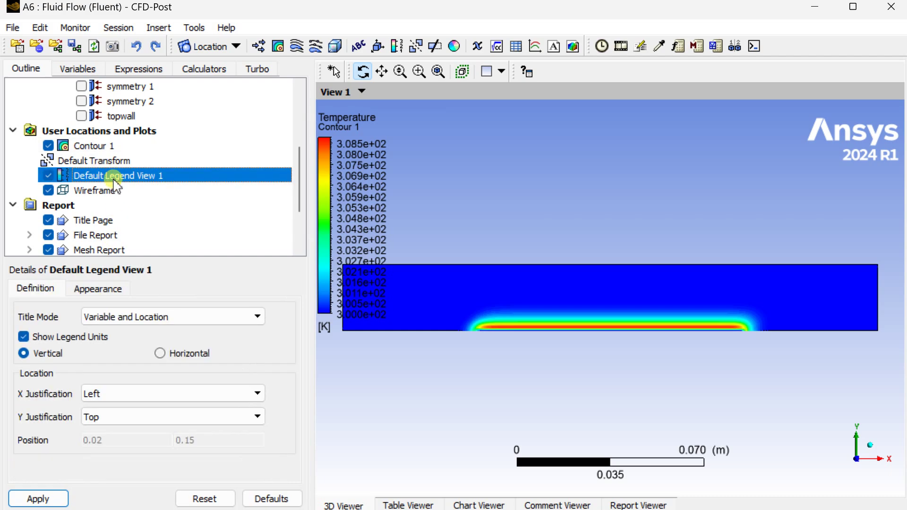
pyautogui.click(118, 291)
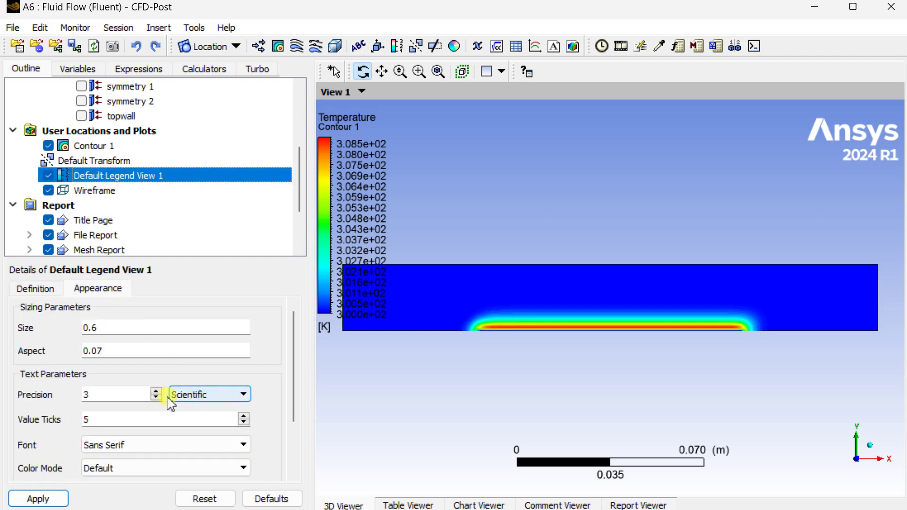
pyautogui.click(189, 396)
pyautogui.click(184, 413)
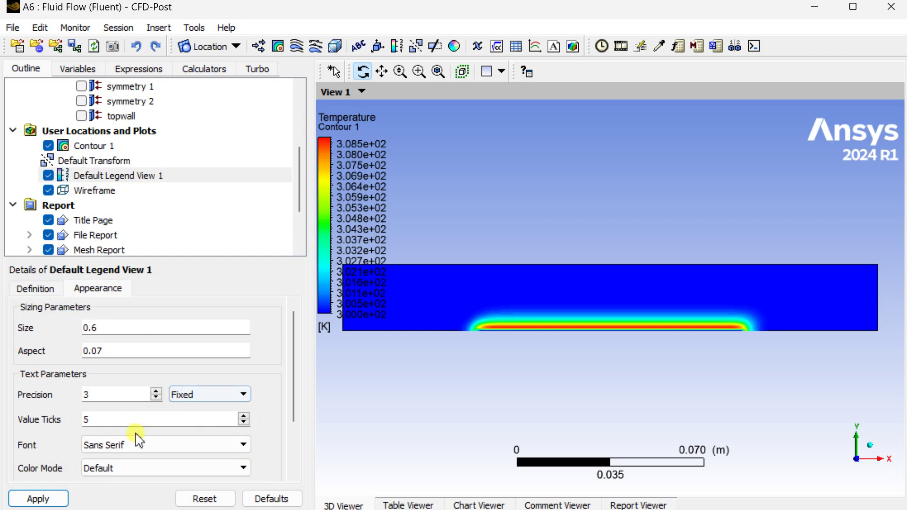
pyautogui.click(35, 500)
# - Play the Timestep Animation of the temperature contour starting from timestep 1
pyautogui.scroll(-2, 418, 251)
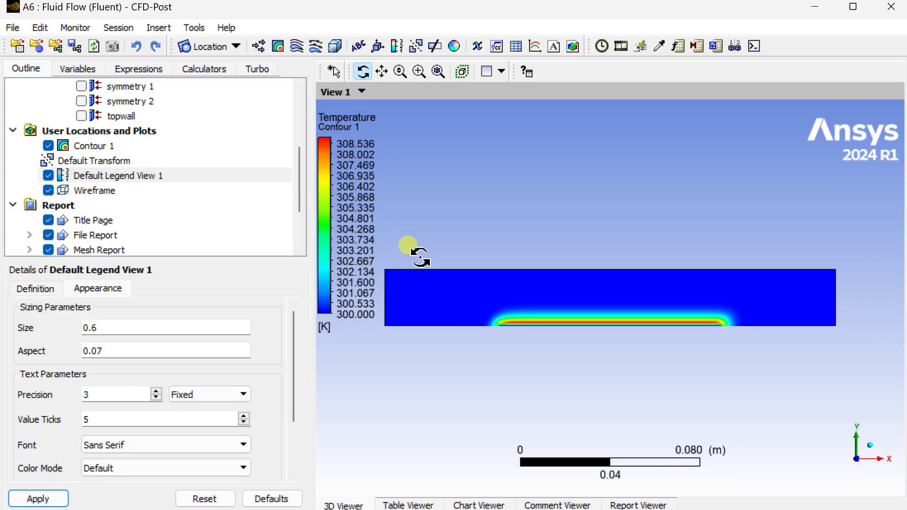
pyautogui.moveTo(456, 295); pyautogui.dragTo(465, 251, button='middle')
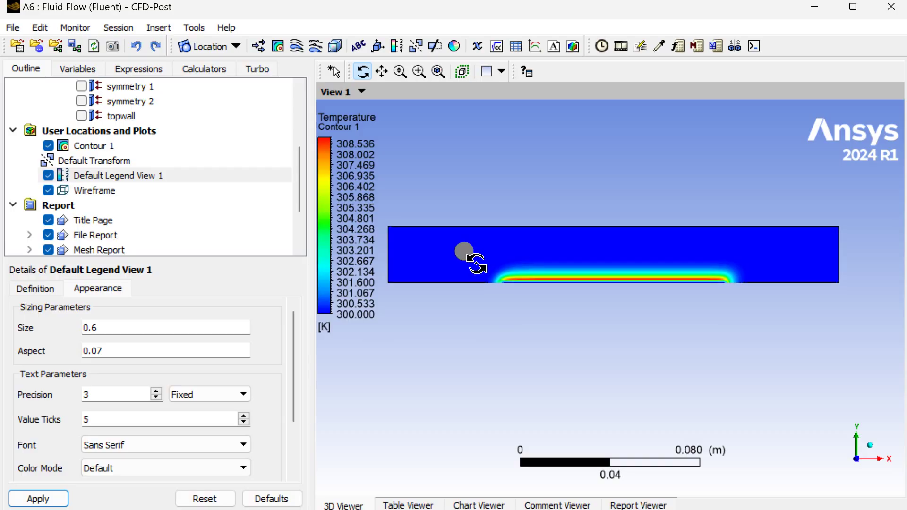
pyautogui.click(622, 49)
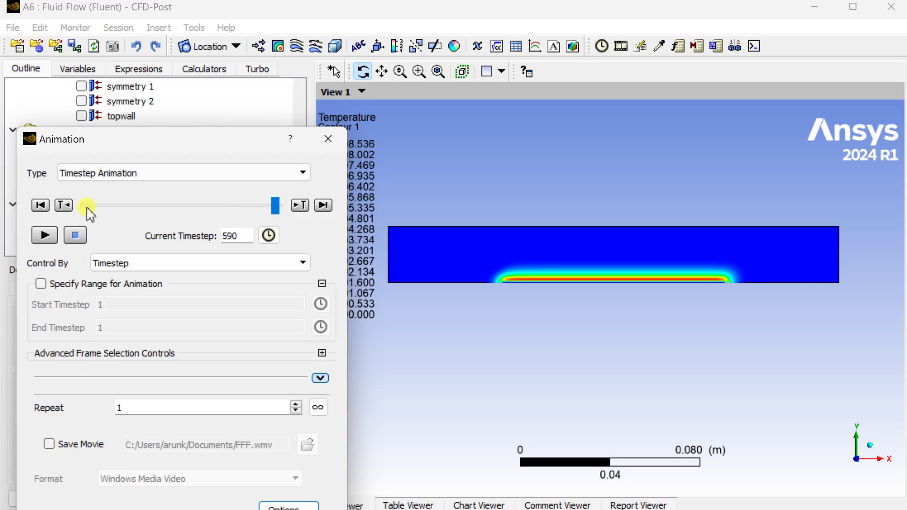
pyautogui.moveTo(273, 204); pyautogui.dragTo(67, 190)
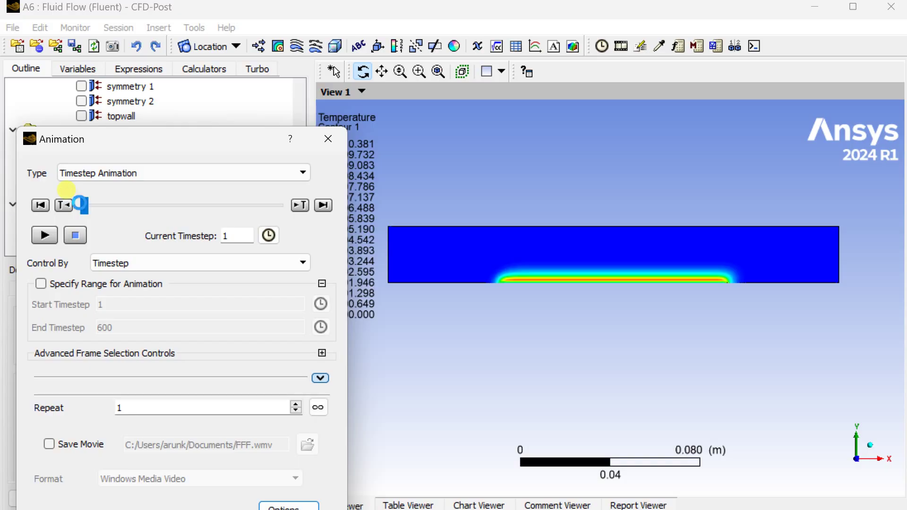
pyautogui.moveTo(201, 143); pyautogui.dragTo(200, 47)
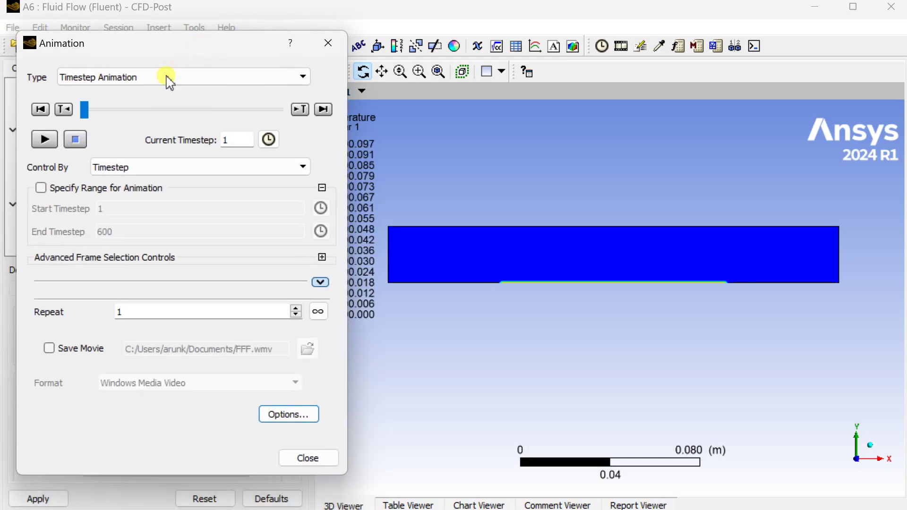
pyautogui.click(43, 142)
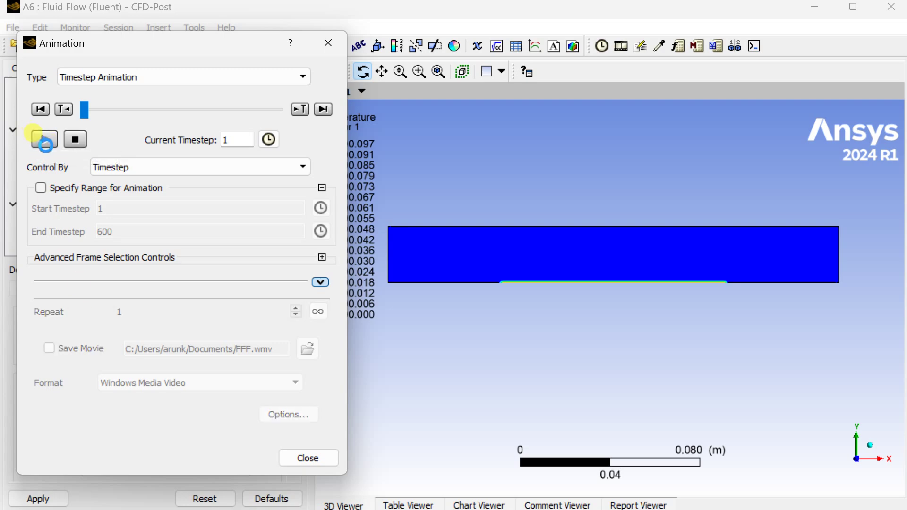